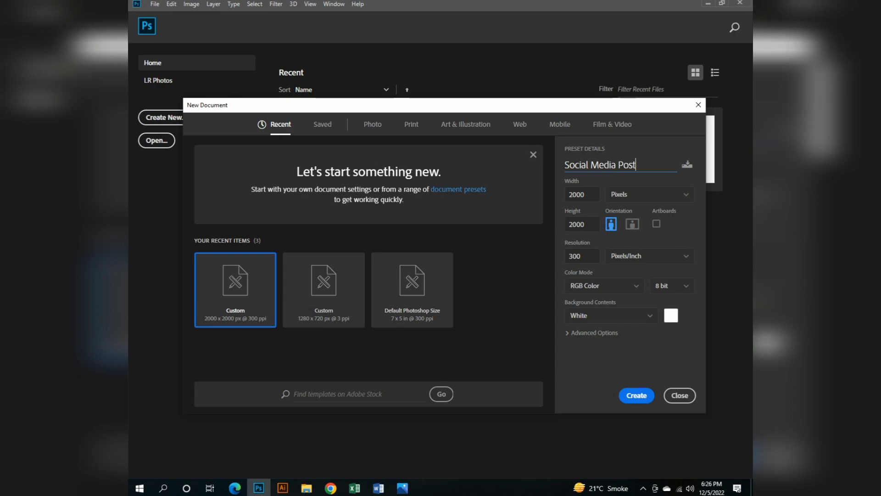
Create the Social Media Post document at 2000 × 2000 pixels, 300 pixels/inch, 8-bit RGB Color, with a white background.
key("Tab")
key("Tab")
key("Tab")
left_click(604, 286)
left_click(585, 336)
left_click(637, 395)
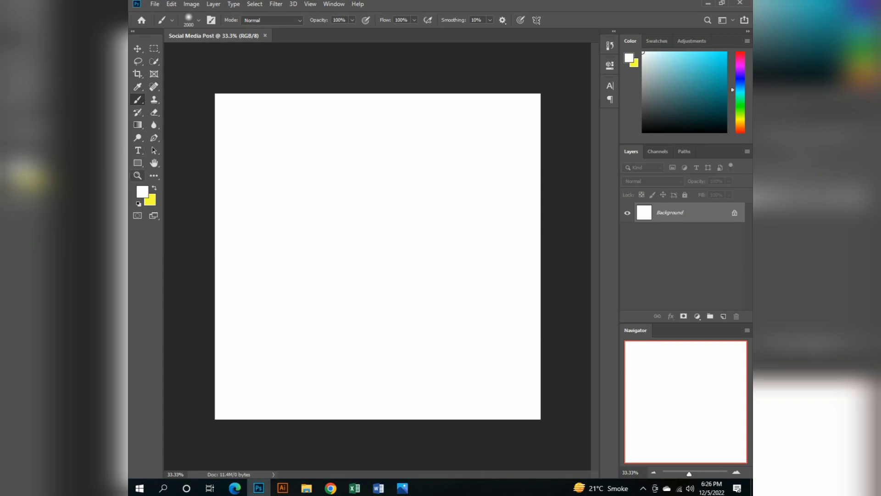
Draw a rectangle shape of about 2039 × 2087 px covering the whole canvas.
left_click(138, 163)
left_click(191, 163)
left_click_drag(214, 88, 546, 428)
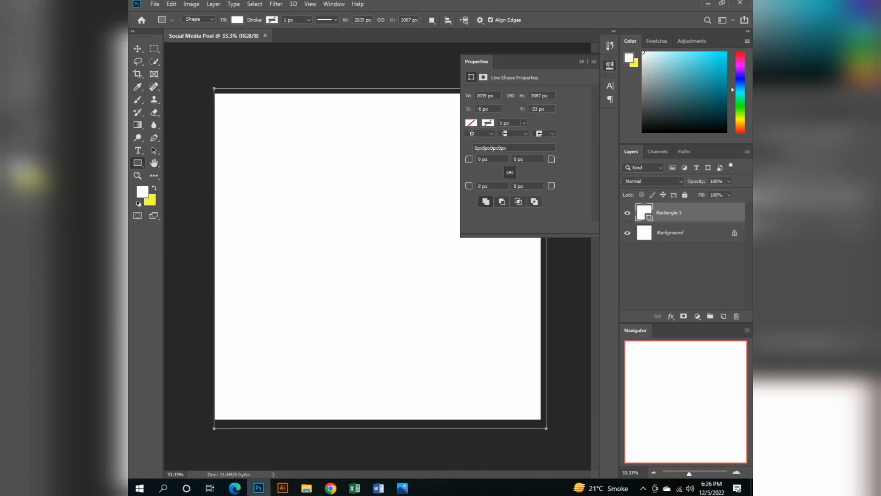
Fill the canvas-sized rectangle with black and collapse its shape properties.
left_click(472, 123)
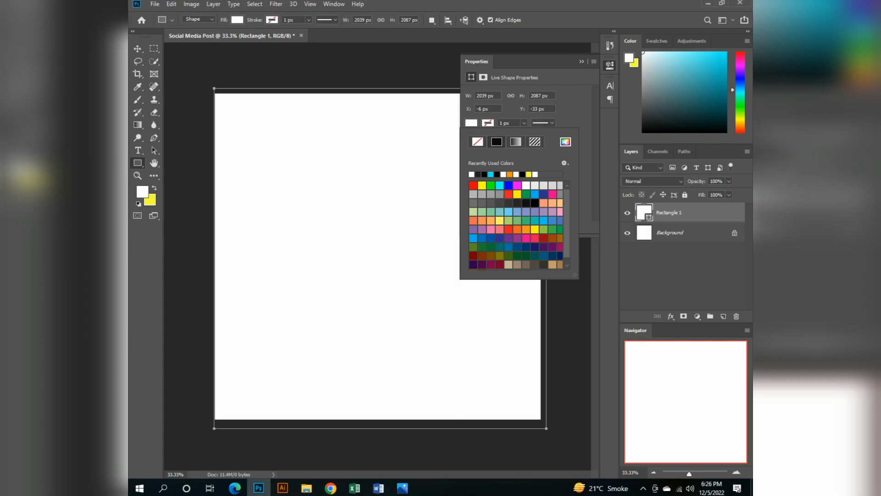
left_click(485, 174)
left_click(390, 206)
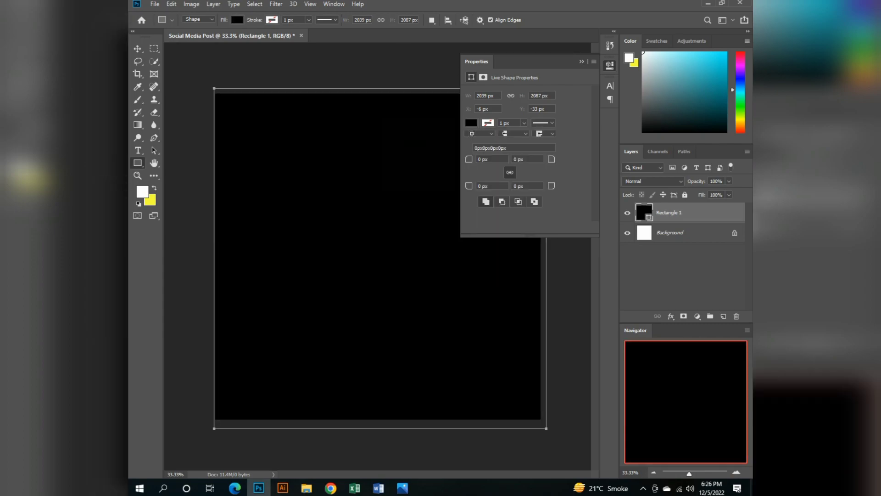
left_click(581, 62)
left_click(495, 123)
Prepare the Brush tool with a white foreground colour and add a new empty layer above the black rectangle.
right_click(137, 163)
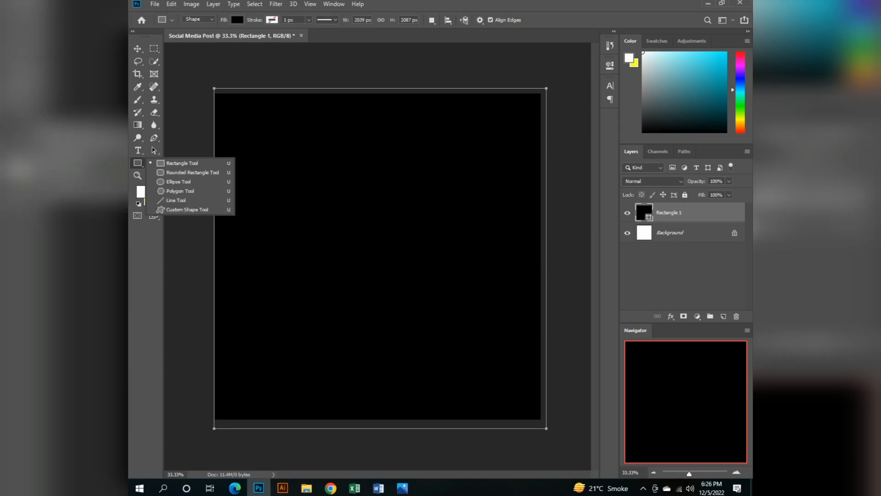
left_click(138, 100)
left_click(142, 191)
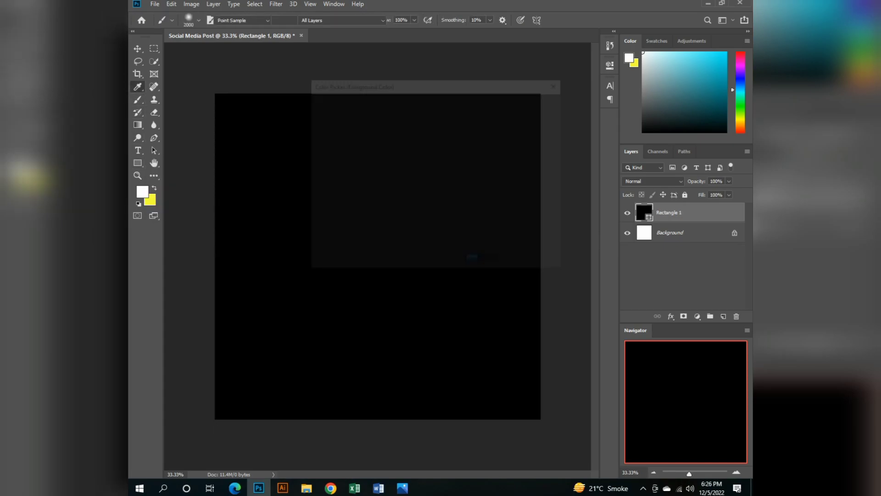
key("Return")
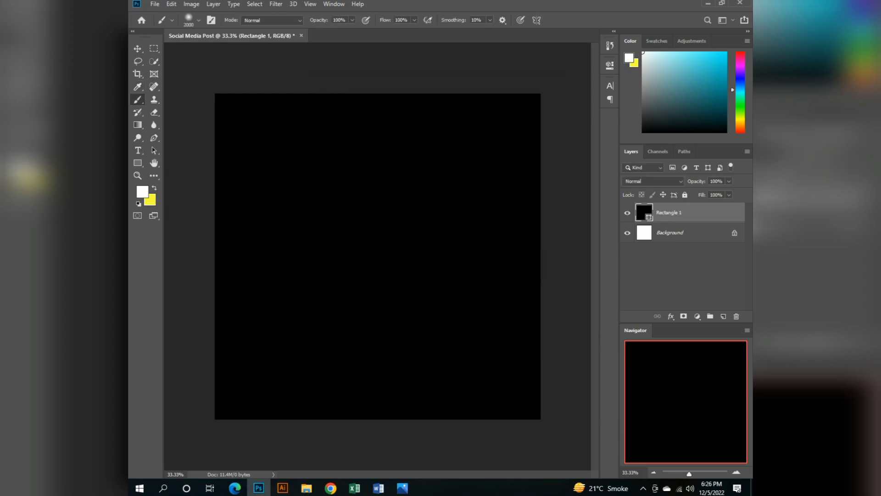
left_click(724, 316)
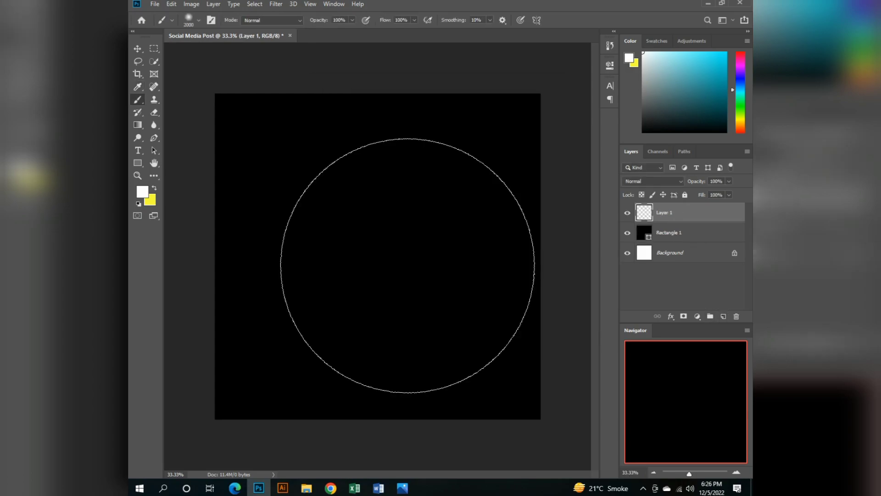
Set the soft brush to 1500 px and paint a single white glow near the middle of the canvas.
right_click(371, 250)
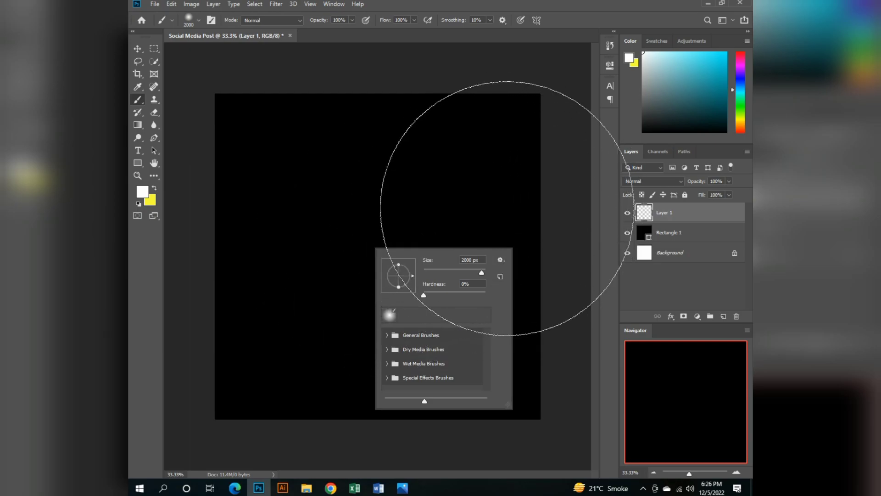
double_click(467, 260)
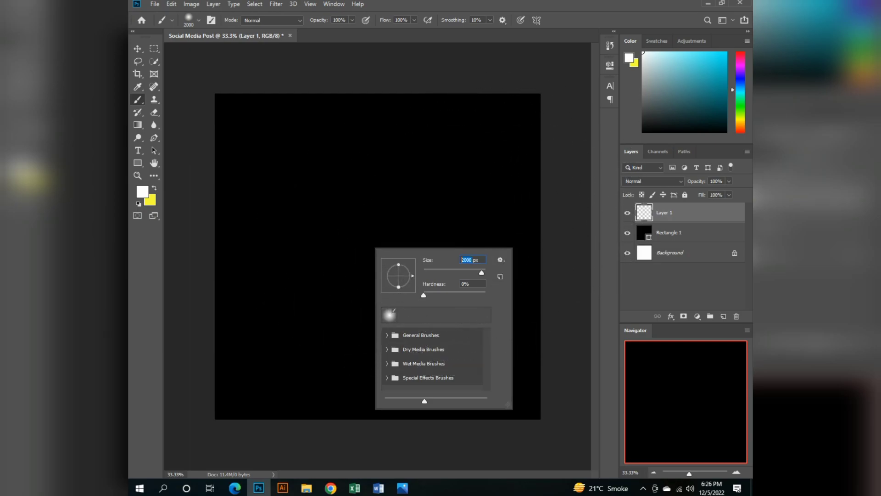
type("1500")
key("Return")
left_click(384, 245)
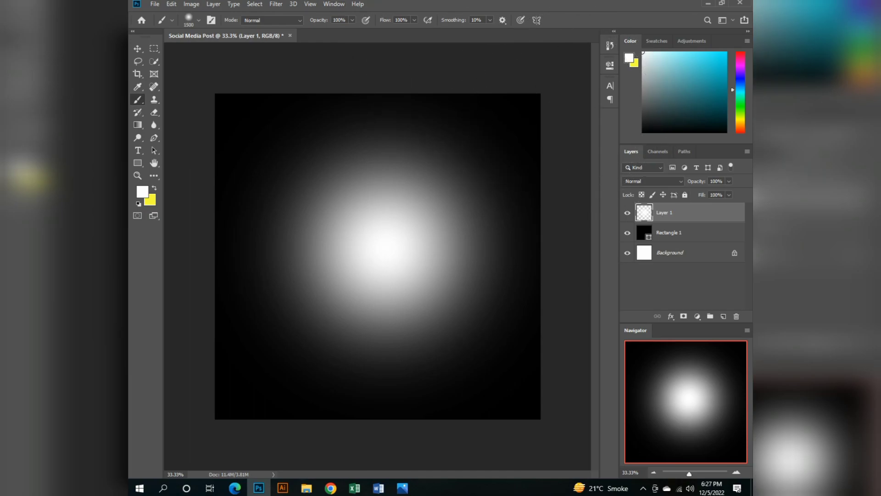
Lower the glow layer's opacity to 43% and nudge the glow slightly toward the canvas centre.
left_click(729, 181)
left_click_drag(733, 192, 706, 193)
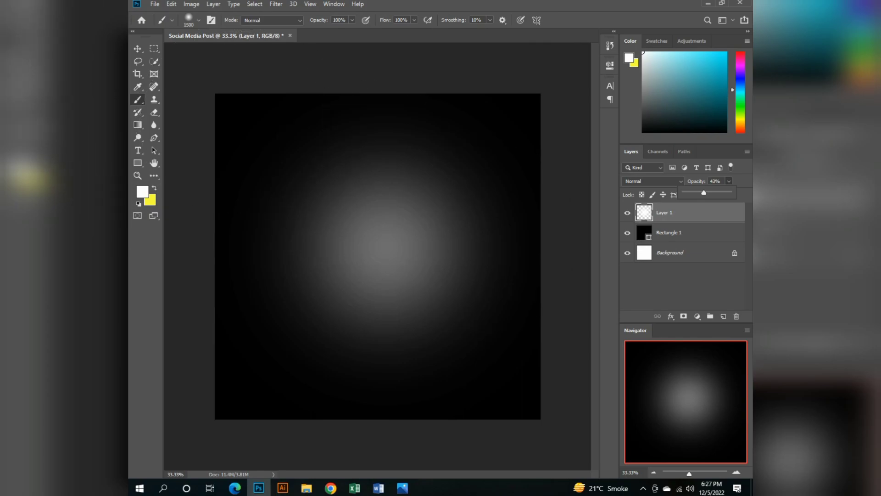
left_click(137, 48)
left_click_drag(421, 228, 413, 235)
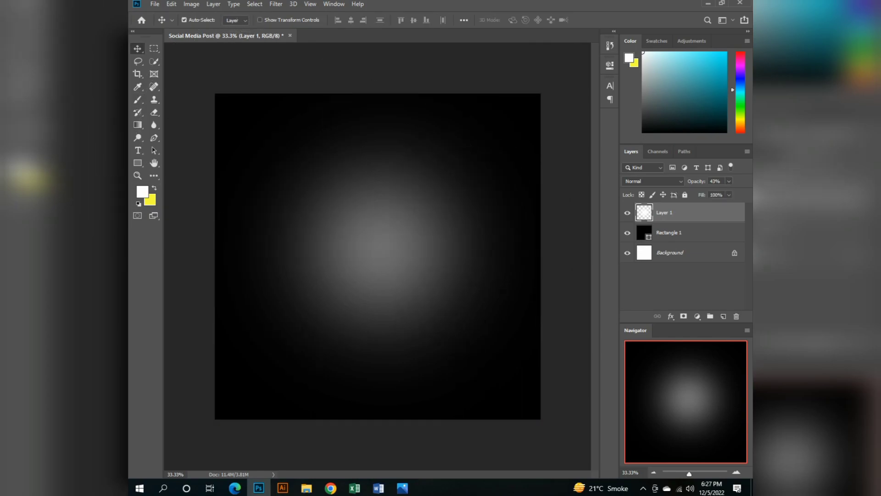
Set the glow layer's opacity to 100% and apply a Gaussian Blur with a 355.2-pixel radius.
left_click(729, 181)
left_click_drag(721, 193, 746, 192)
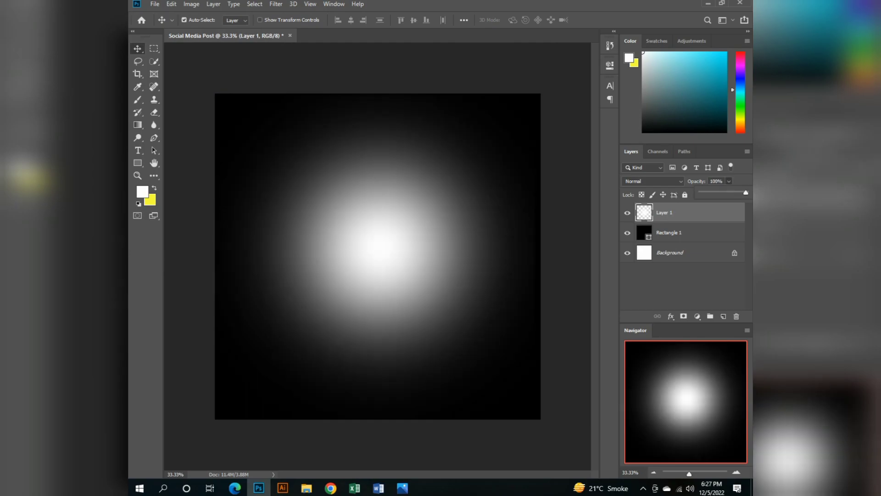
left_click(276, 3)
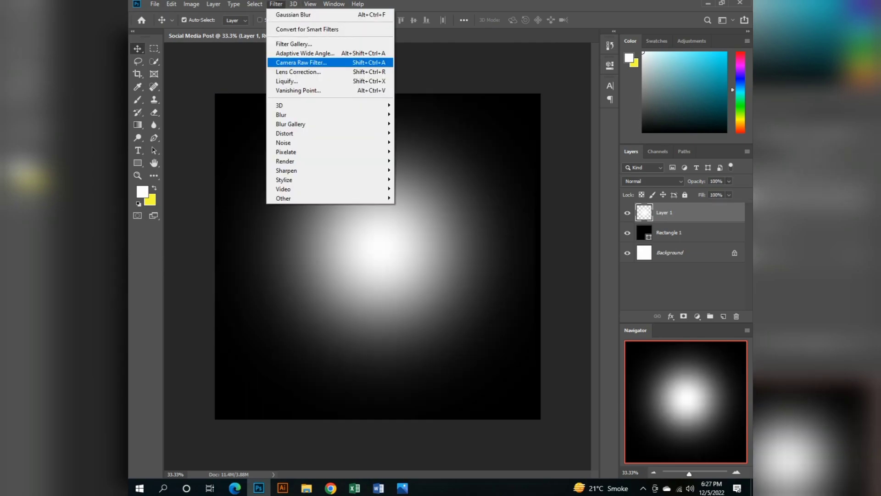
mouse_move(349, 115)
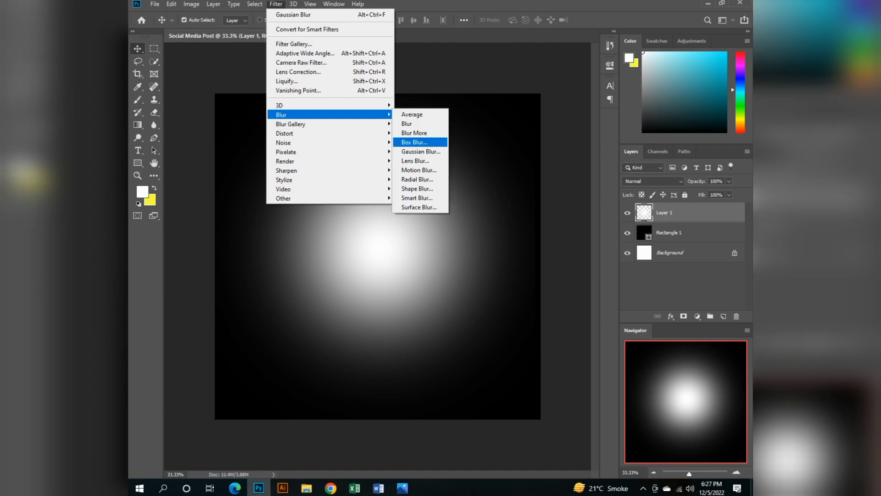
left_click(420, 152)
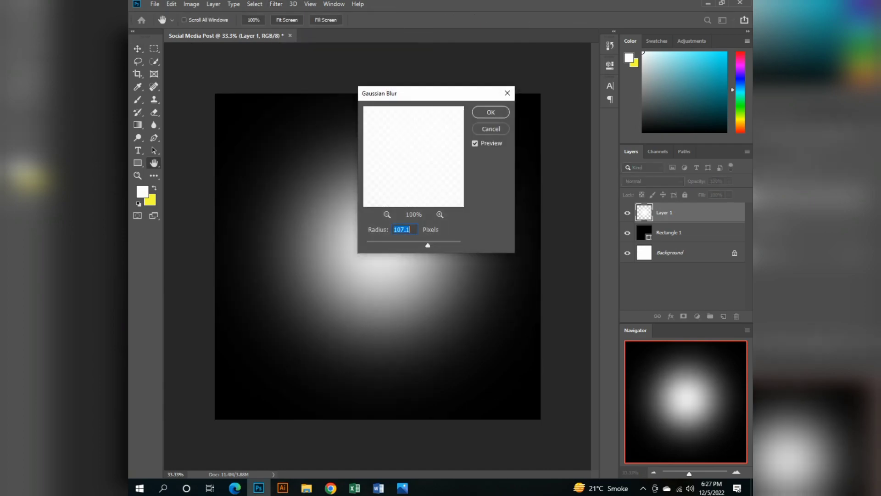
type("193.5")
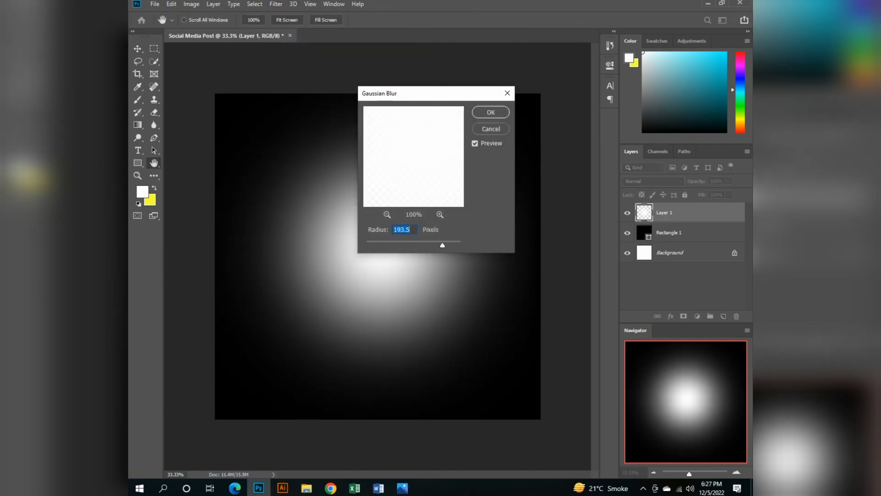
type("355.2")
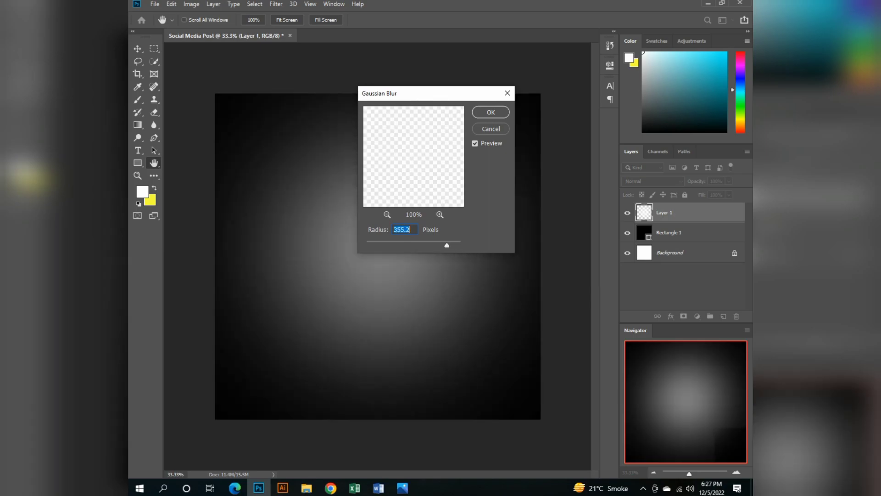
key("Return")
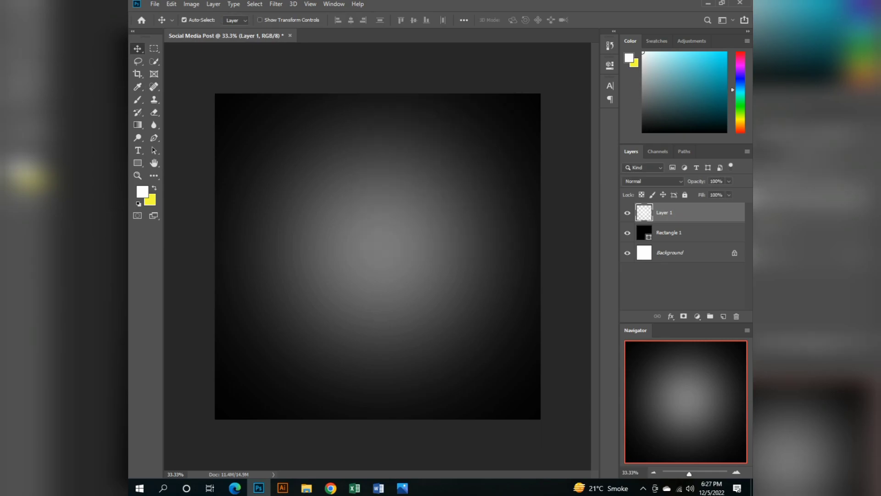
Draw a closed Pen path around the lower canvas, its S-curved upper edge rising from lower left to mid right.
left_click(155, 138)
left_click(546, 252)
left_click_drag(366, 293, 308, 346)
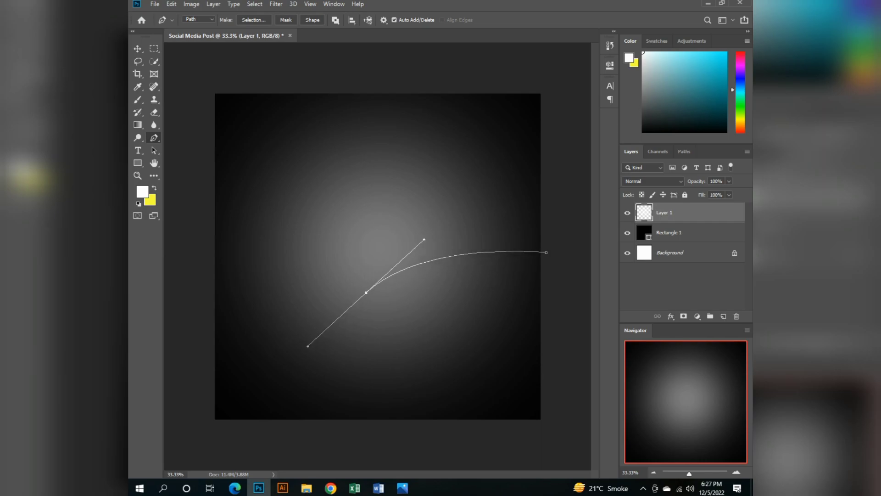
left_click(192, 352)
left_click(201, 423)
left_click(354, 435)
left_click(542, 425)
left_click(546, 252)
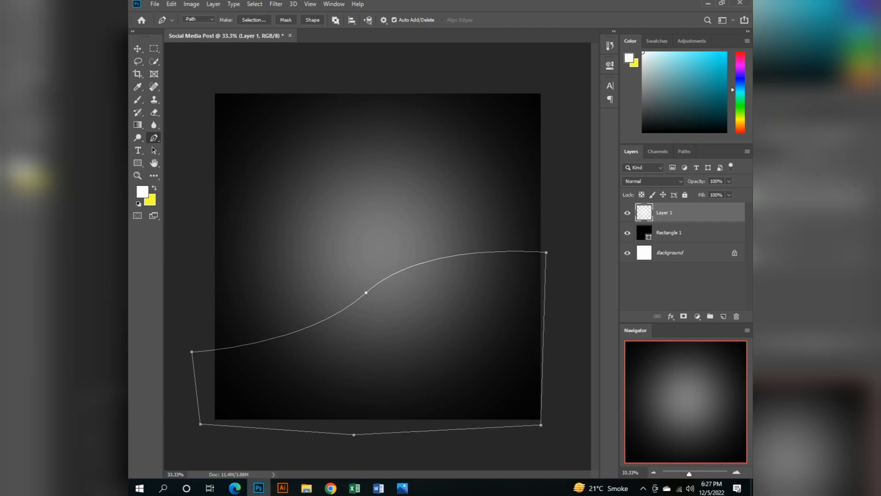
Convert the wave-shaped path into a new anti-aliased selection with a 0-pixel feather radius.
right_click(491, 327)
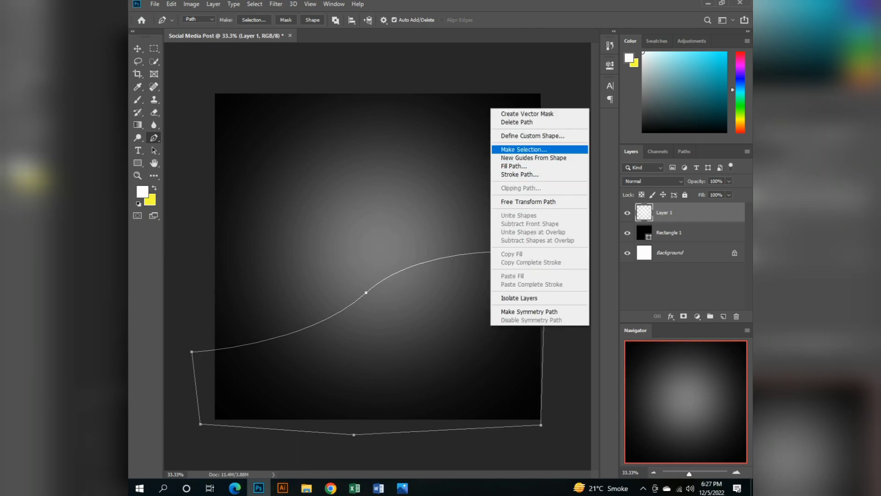
left_click(524, 150)
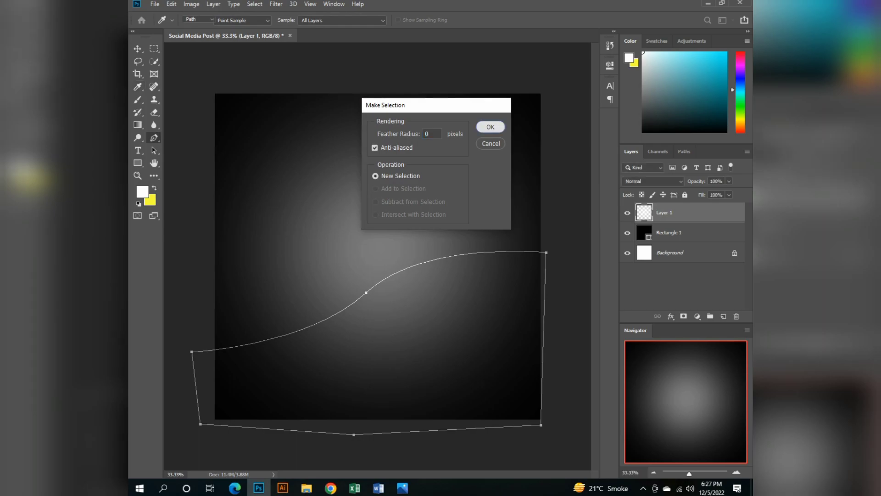
left_click(491, 127)
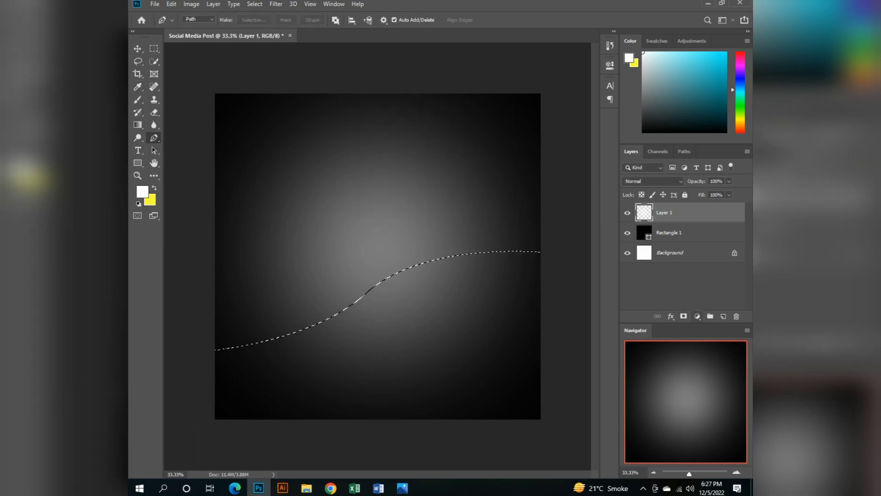
Add a Solid Color fill layer in orange ffb400 within the wave-shaped selection.
left_click(698, 317)
left_click(696, 145)
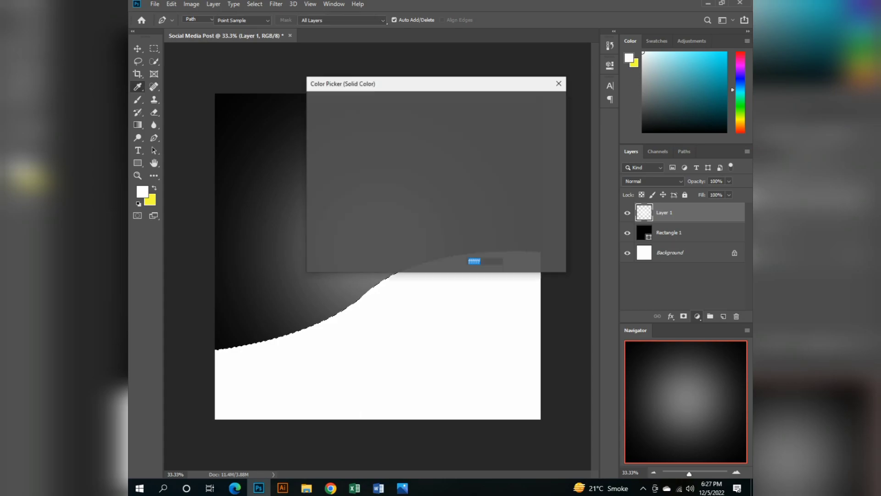
left_click_drag(446, 213, 447, 216)
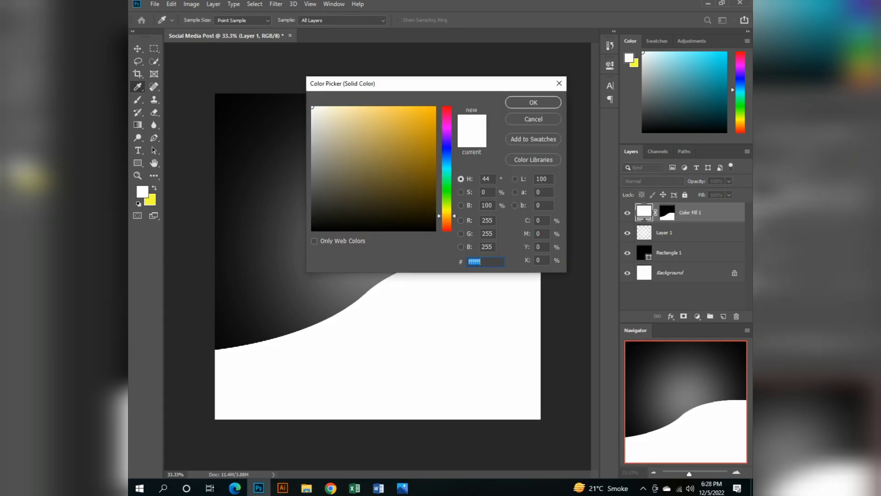
type("ffb400")
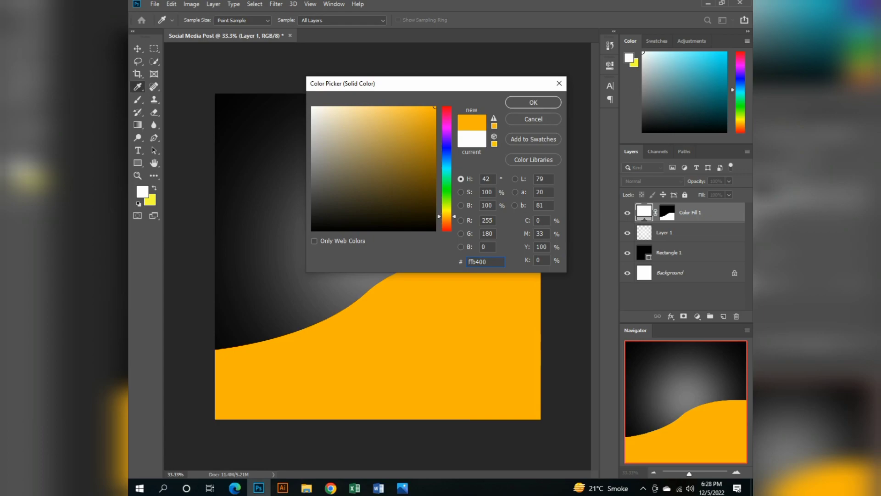
key("Return")
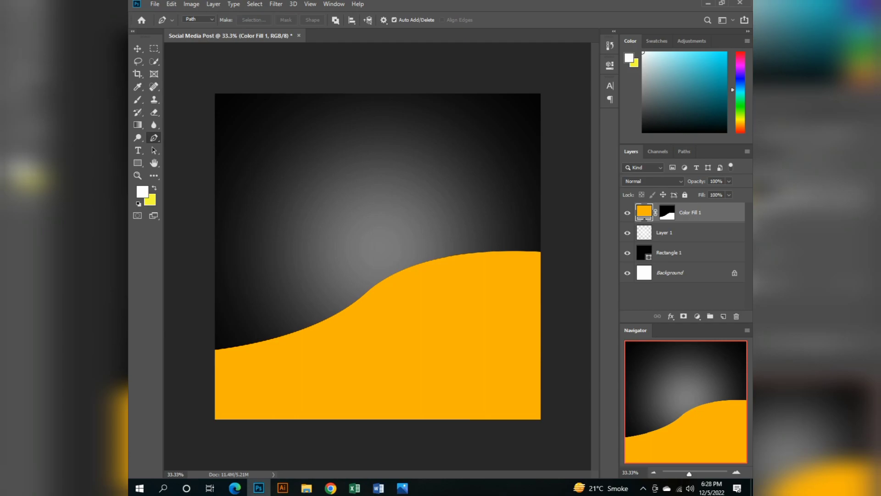
Open pngwing.com (6).png from Downloads and bring the smartwatch image into the Social Media Post document.
left_click(155, 4)
left_click(166, 24)
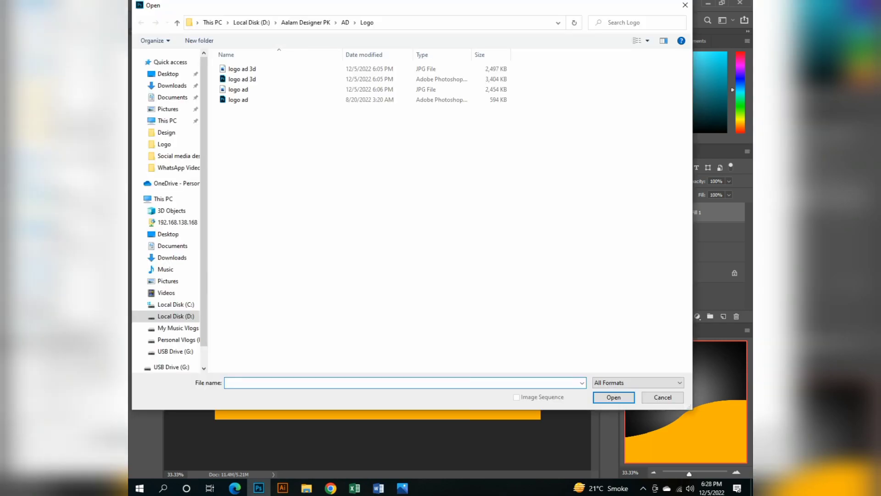
left_click(172, 86)
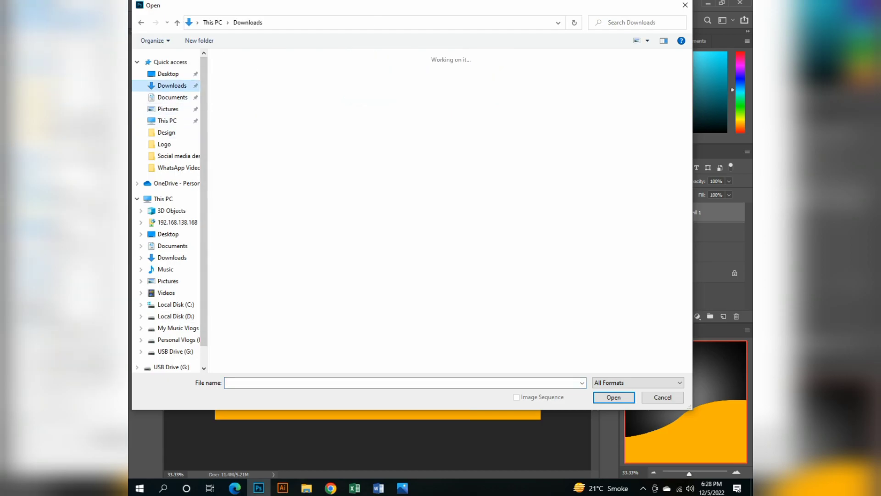
double_click(252, 276)
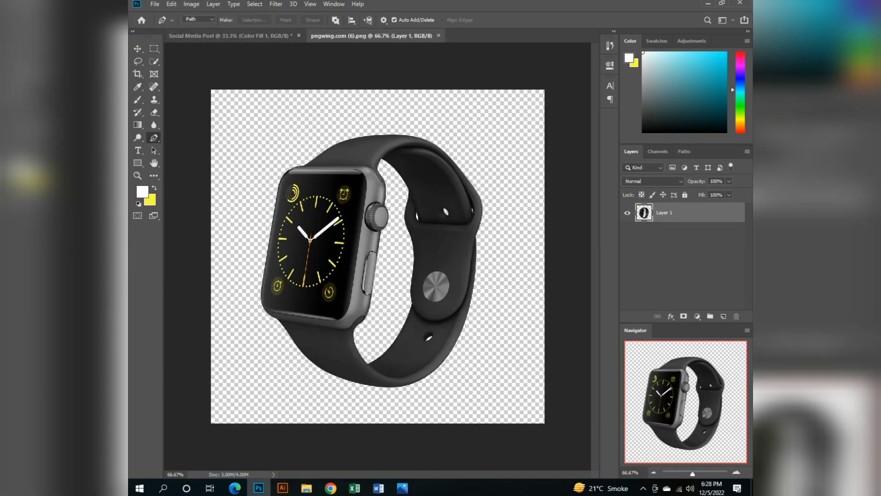
key("v")
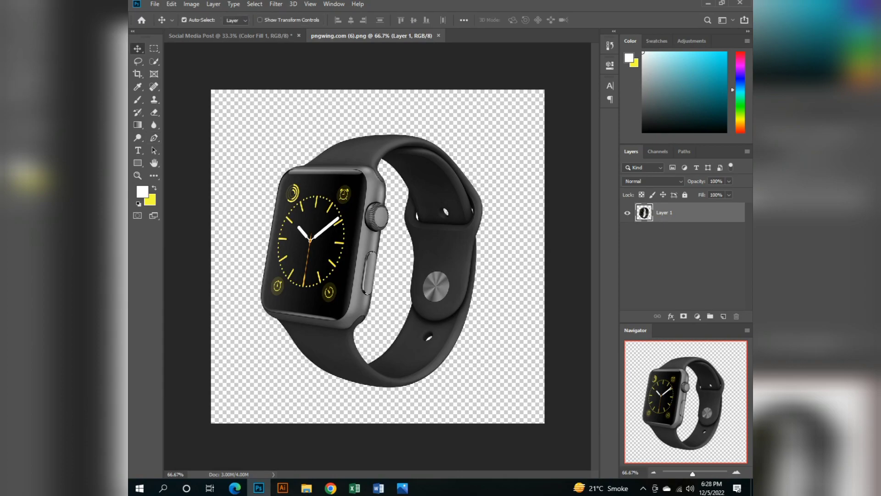
left_click_drag(352, 174, 408, 257)
Scale the smartwatch up proportionally and position it over the wave, slightly right of the canvas centre.
key("ctrl+t")
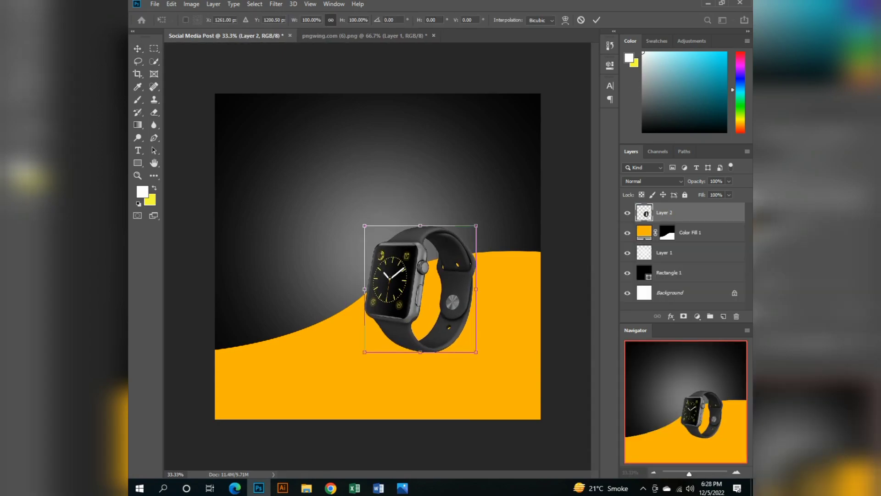
left_click_drag(364, 226, 331, 186)
key("Return")
left_click_drag(402, 195, 422, 213)
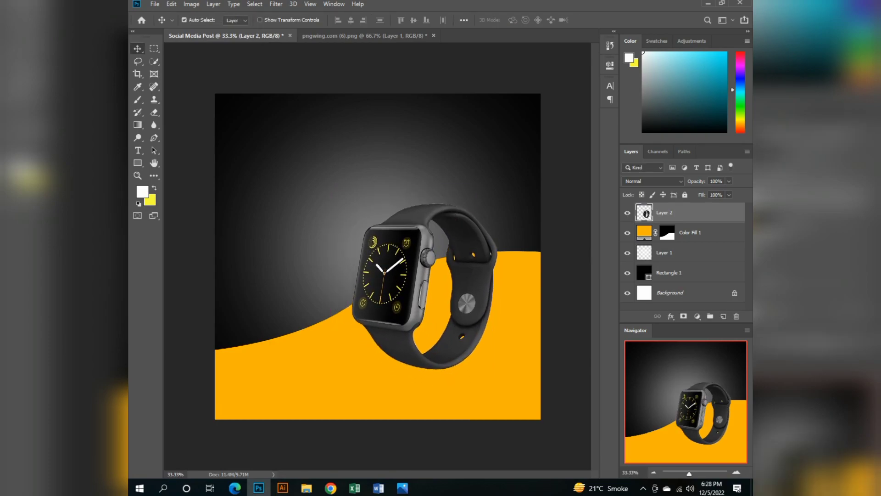
Rename the smartwatch layer to WATCH.
double_click(664, 212)
key("BackSpace")
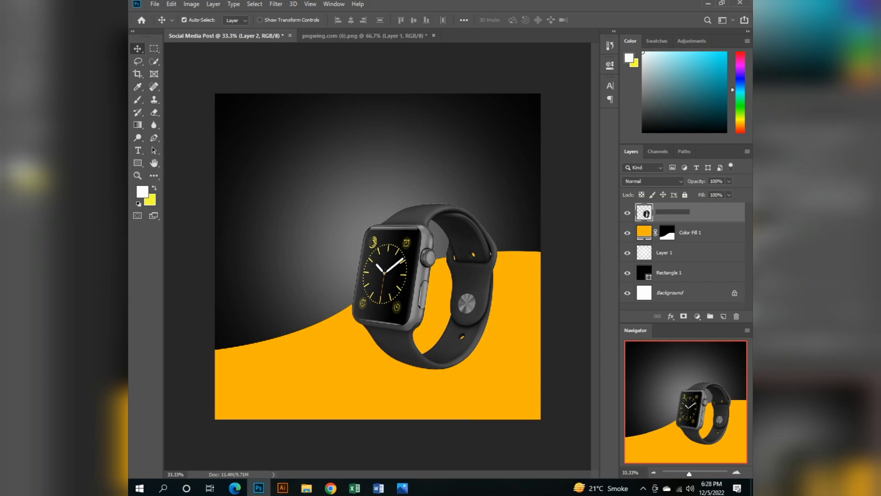
type("WATCH")
key("Return")
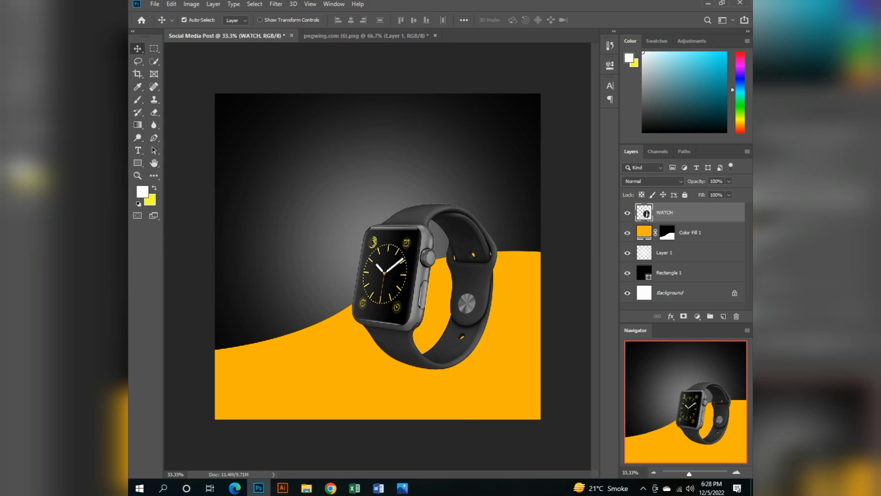
Merge the Color Fill 1, Layer 1 and Rectangle 1 layers into one layer and name it BACKGROUND.
left_click(665, 253)
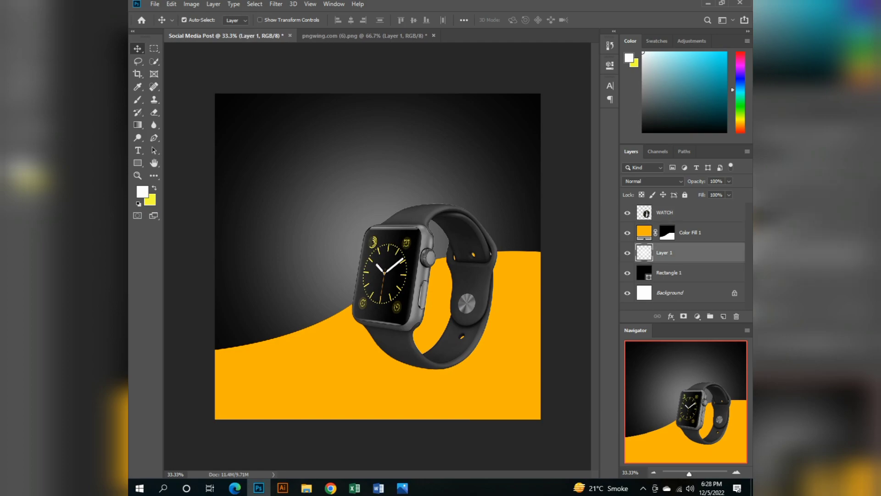
left_click(691, 233)
left_click(670, 273, "shift")
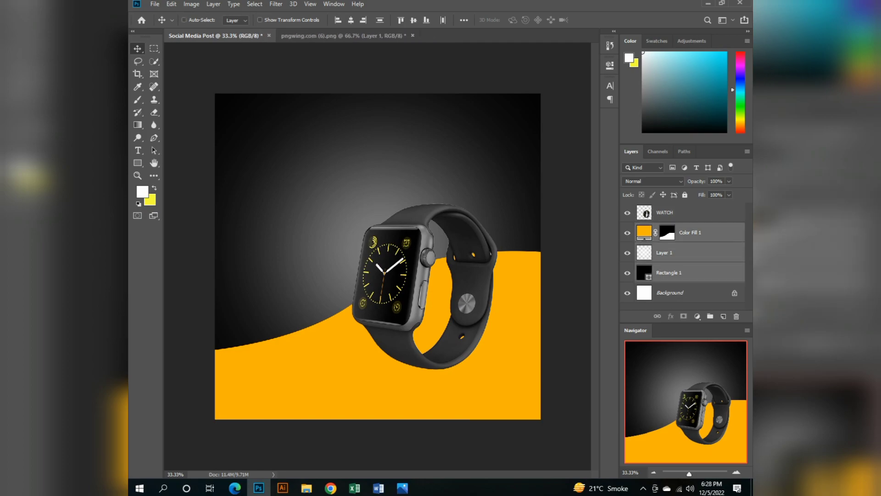
key("ctrl+e")
double_click(668, 233)
type("BA")
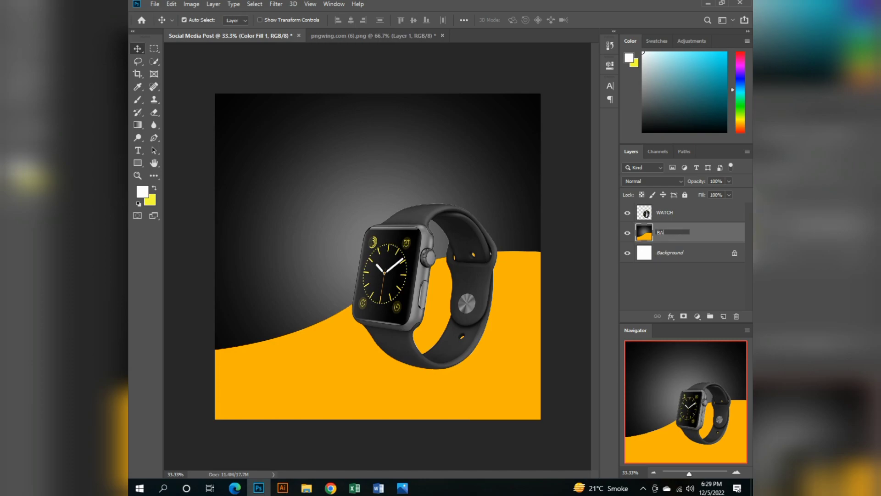
type("CKGROUND")
key("Return")
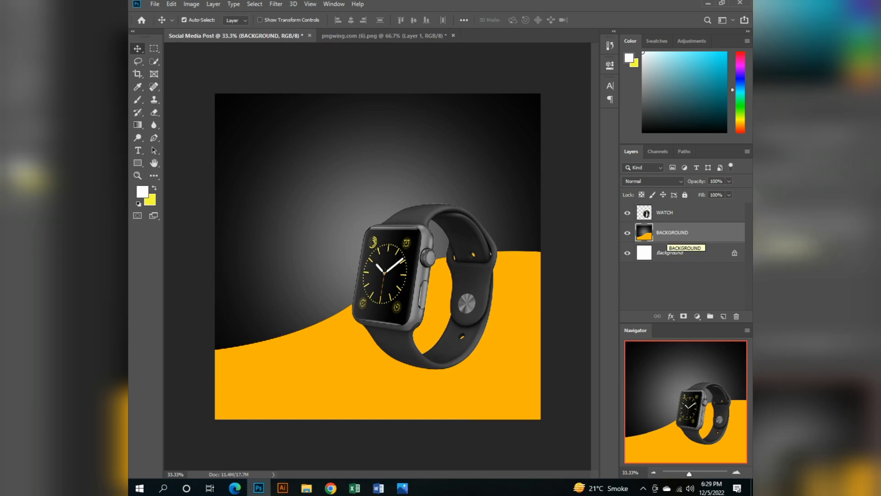
Delete the locked white Background layer and add a new empty layer above WATCH.
left_click(679, 257)
key("Delete")
left_click(679, 213)
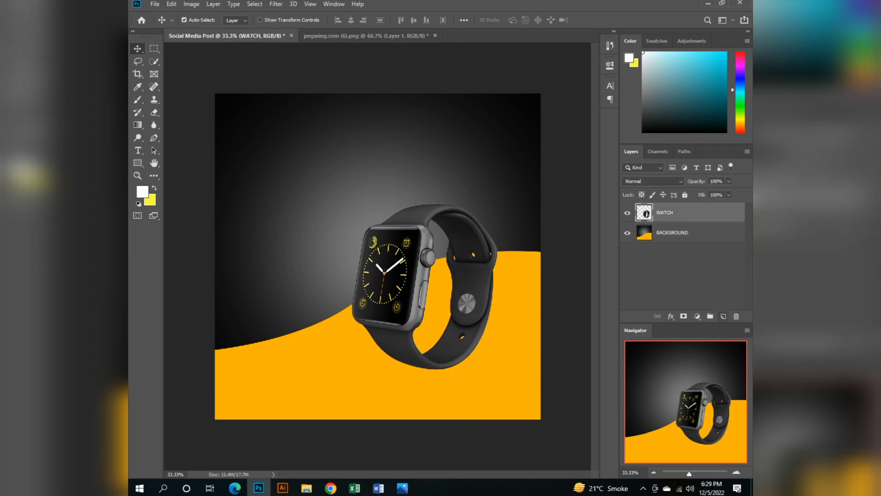
left_click(723, 316)
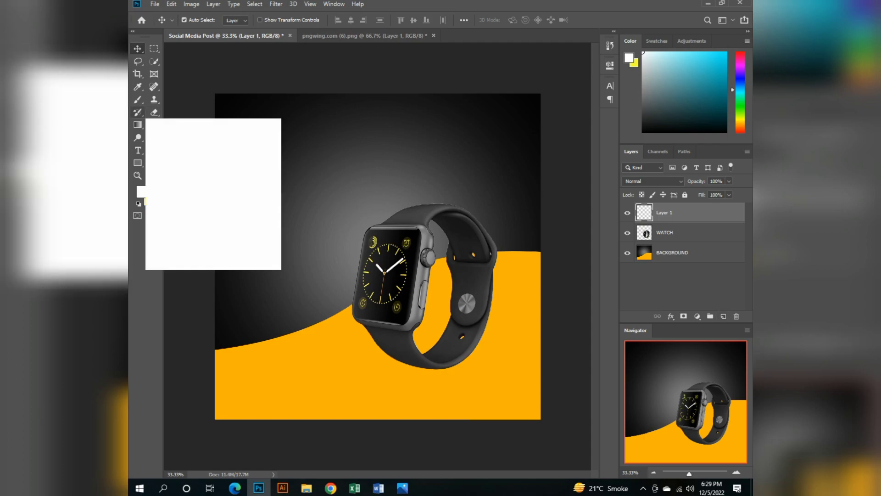
Set the foreground colour to 000000 and paint one soft 1500-pixel brush spot over the watch on the new layer.
left_click(138, 86)
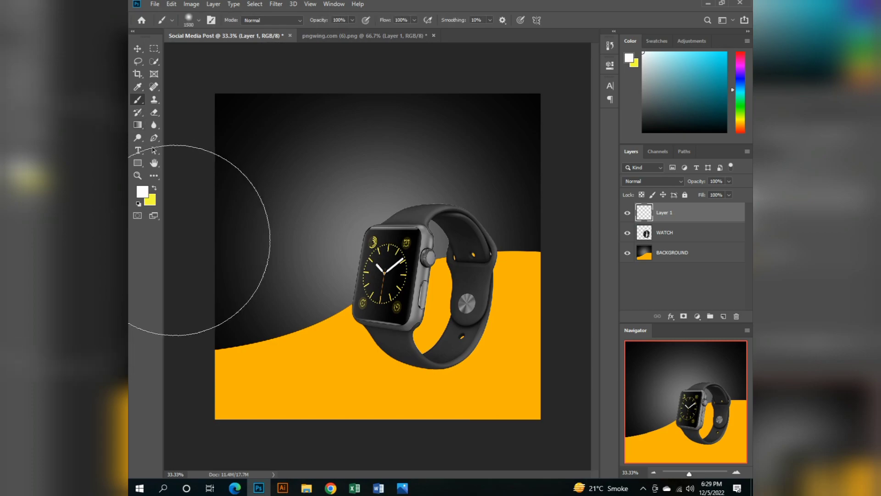
left_click(143, 191)
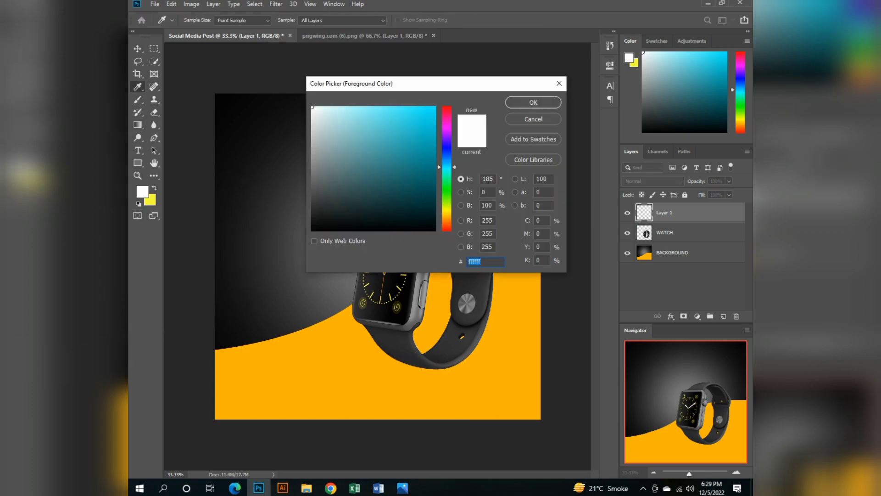
type("000000")
left_click(533, 102)
key("b")
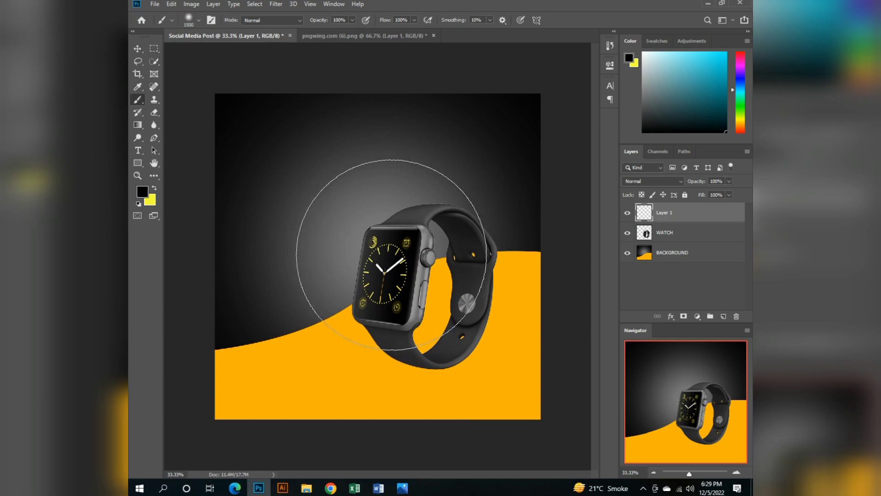
left_click(391, 253)
Squash the black spot vertically into a flat shadow at the base of the watch.
key("ctrl+t")
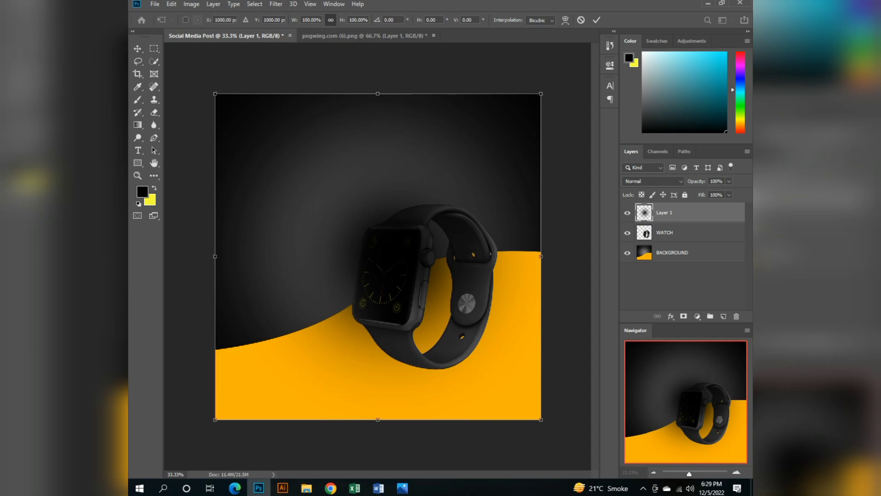
left_click_drag(378, 93, 378, 325)
key("Return")
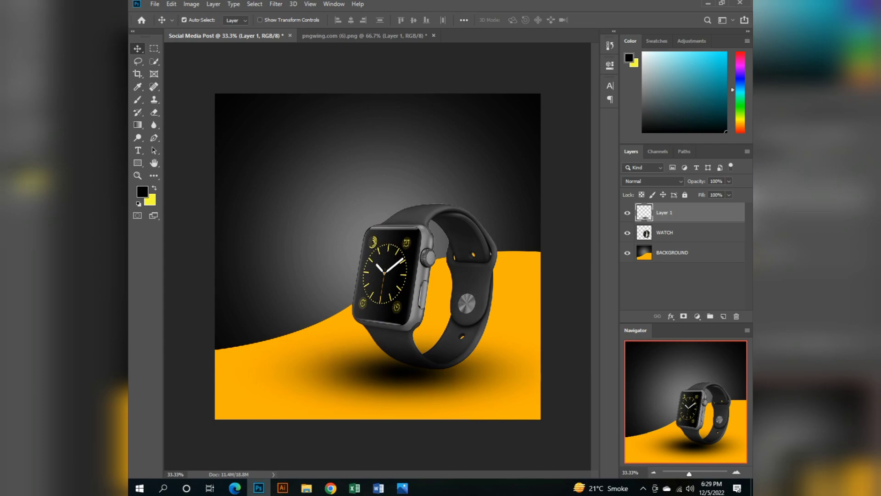
Nudge the shadow right to sit under the watch strap and move its layer beneath WATCH.
key("shift+Right")
key("shift+Right")
key("shift+Right")
key("shift+Right")
key("shift+Right")
key("shift+Right")
key("shift+Right")
key("shift+Right")
key("shift+Right")
key("shift+Right")
key("shift+Right")
key("shift+Right")
key("shift+Right")
key("shift+Right")
key("shift+Right")
key("shift+Right")
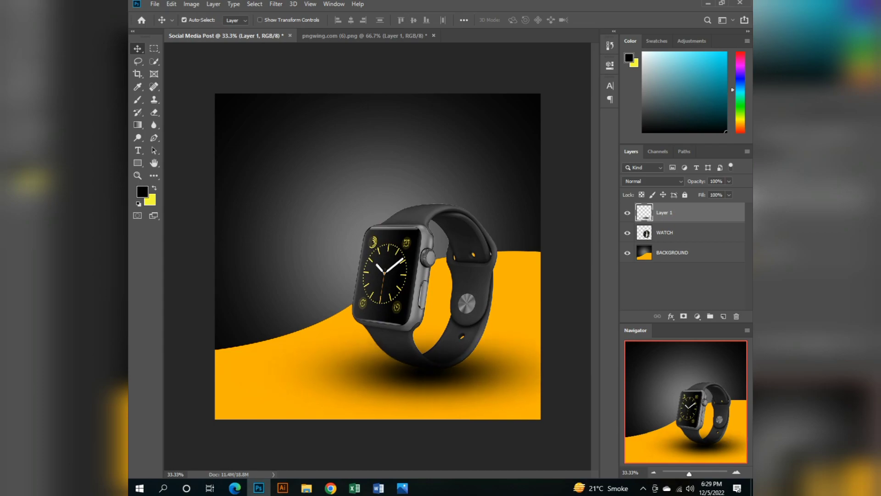
left_click_drag(664, 213, 665, 242)
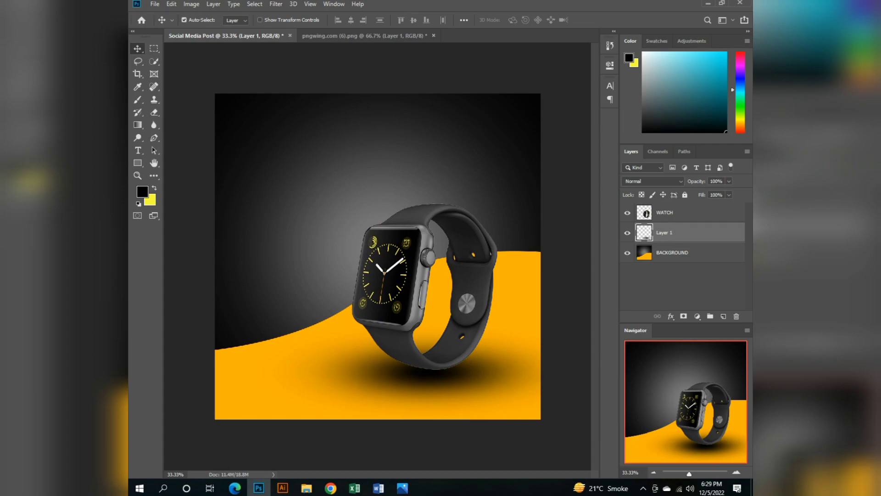
Soften the shadow layer with a Gaussian Blur.
left_click(276, 3)
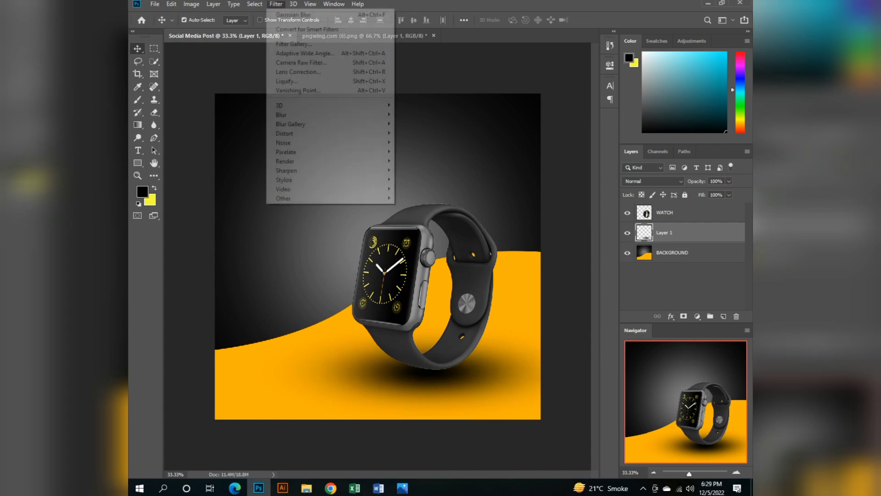
mouse_move(330, 115)
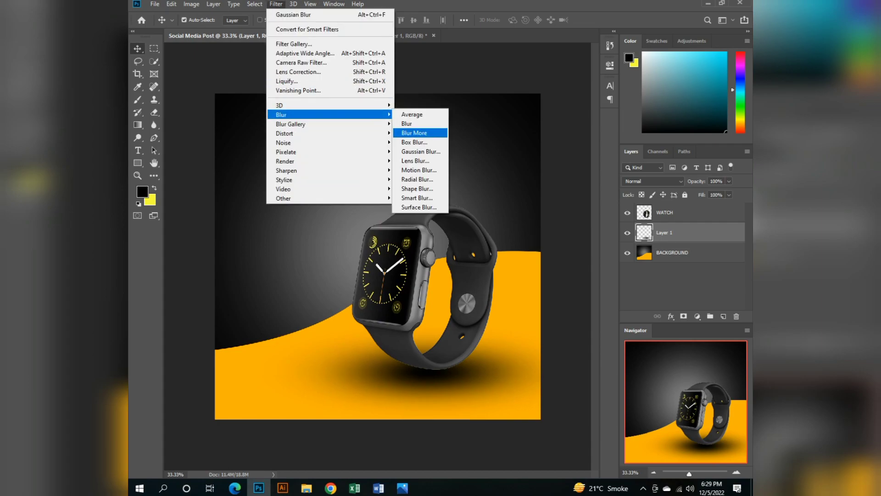
left_click(415, 151)
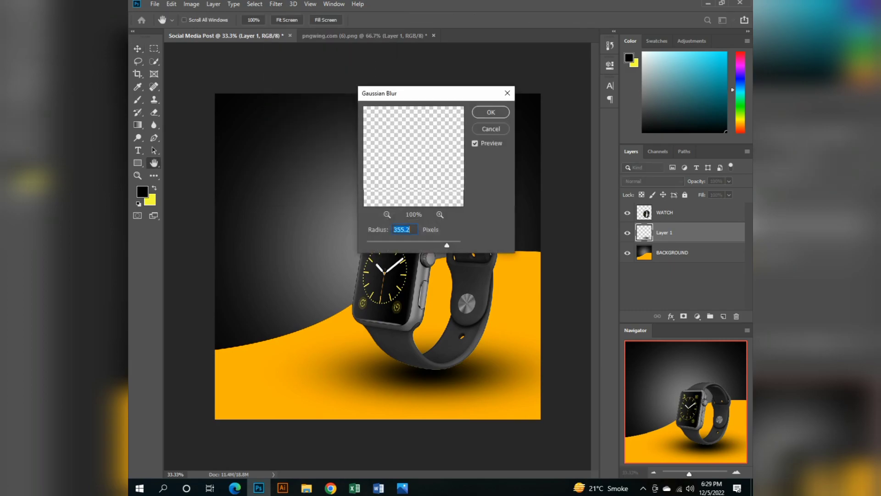
type("5.4")
left_click_drag(392, 245, 400, 245)
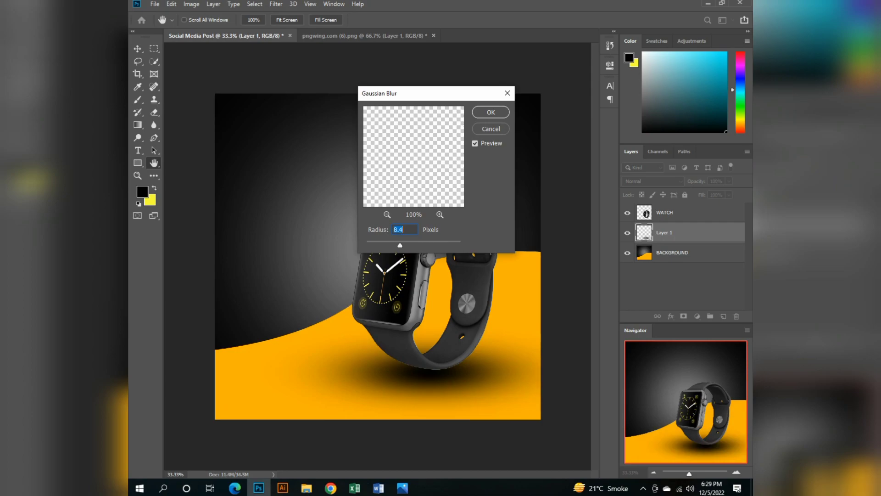
left_click_drag(400, 245, 410, 245)
key("Return")
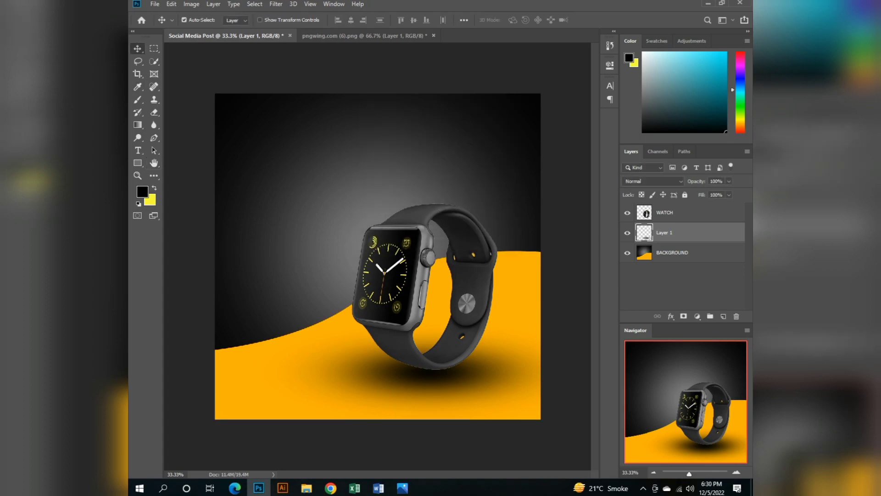
Scale the shadow proportionally to 64% and centre it beneath the bottom of the watch.
key("ctrl+t")
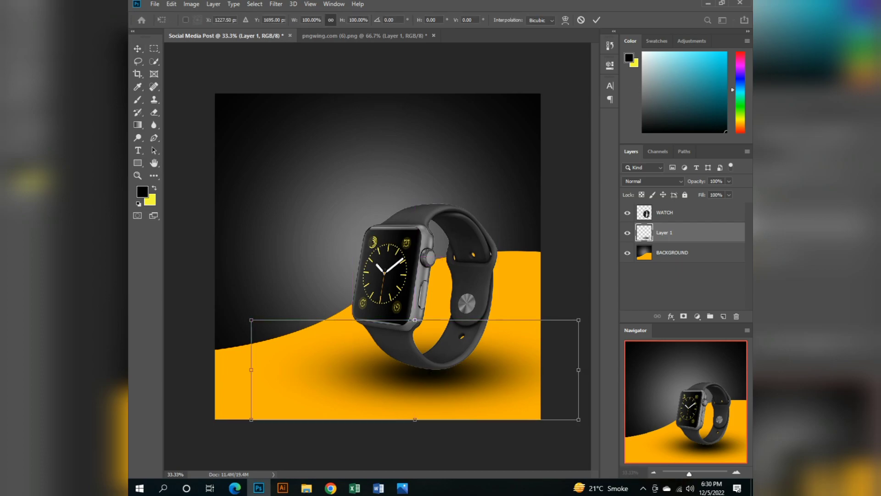
left_click_drag(251, 370, 369, 370)
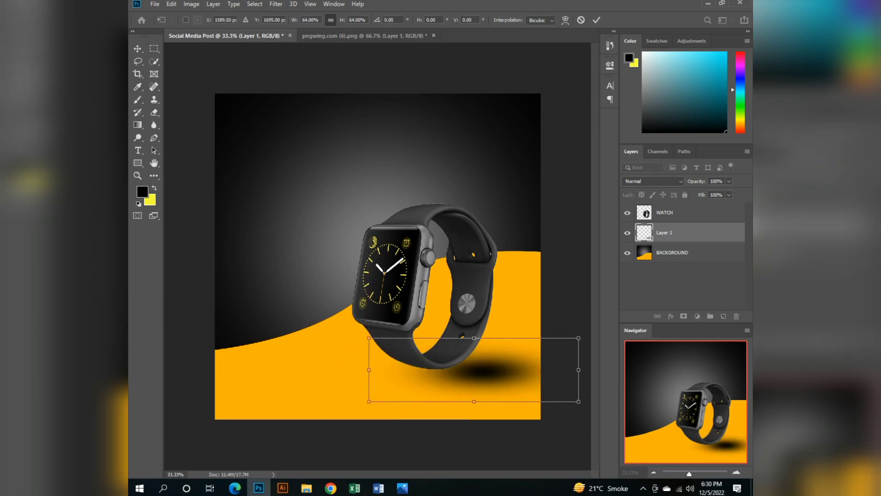
left_click_drag(503, 347, 453, 347)
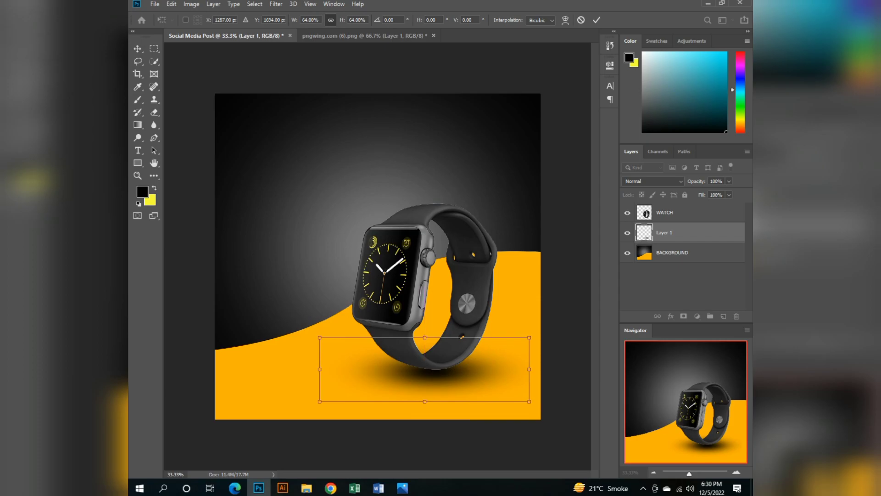
key("Return")
Save the document as the Photoshop file Social Media Post in the YouTube Videos folder on Local Disk (D:).
key("ctrl")
key("ctrl+s")
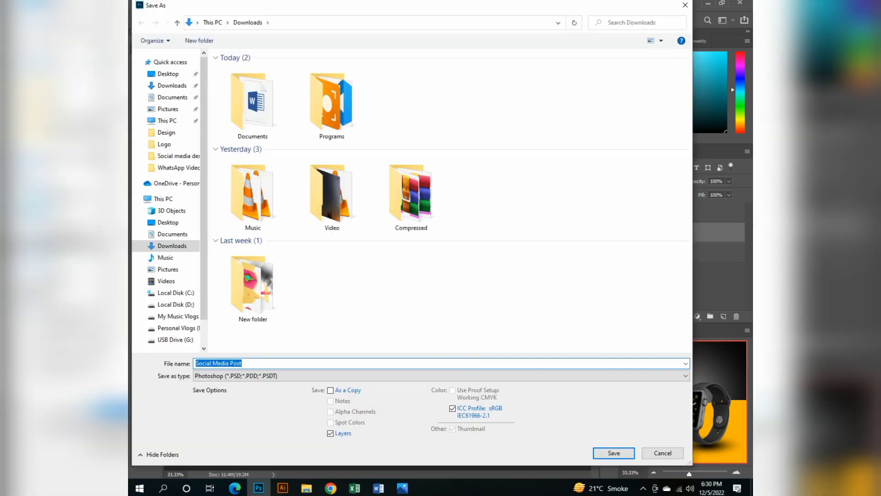
left_click(176, 304)
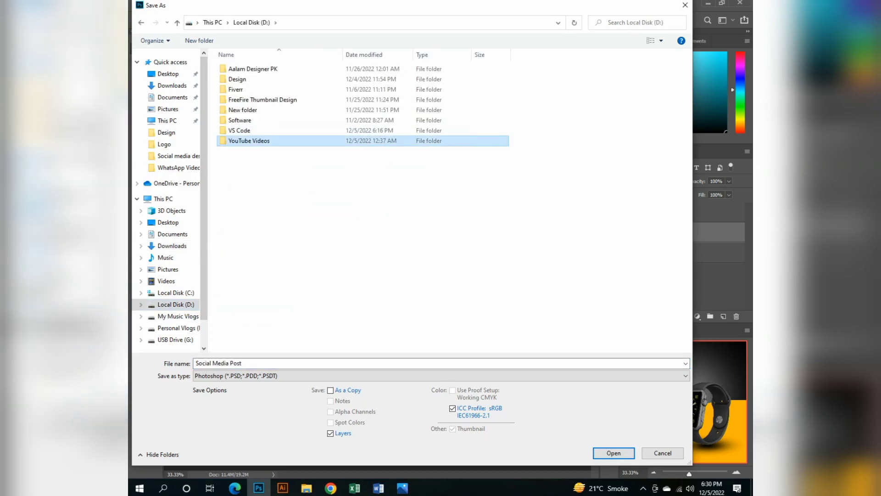
double_click(249, 140)
key("Return")
Rename the shadow layer to Shadows and save the document.
double_click(664, 233)
key("BackSpace")
type("S")
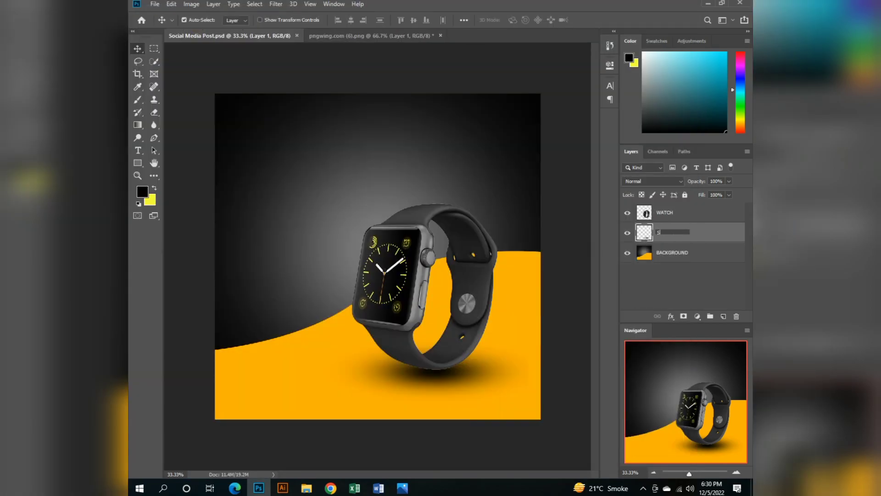
type("hadows")
key("Return")
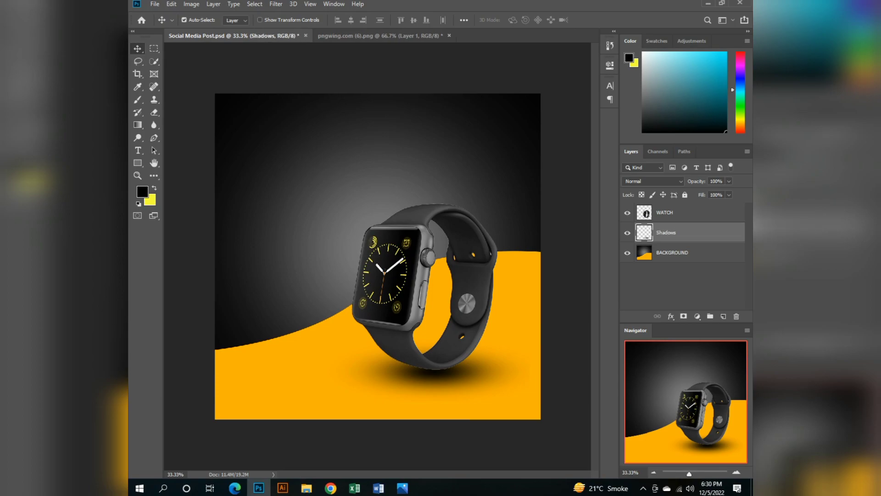
key("ctrl+s")
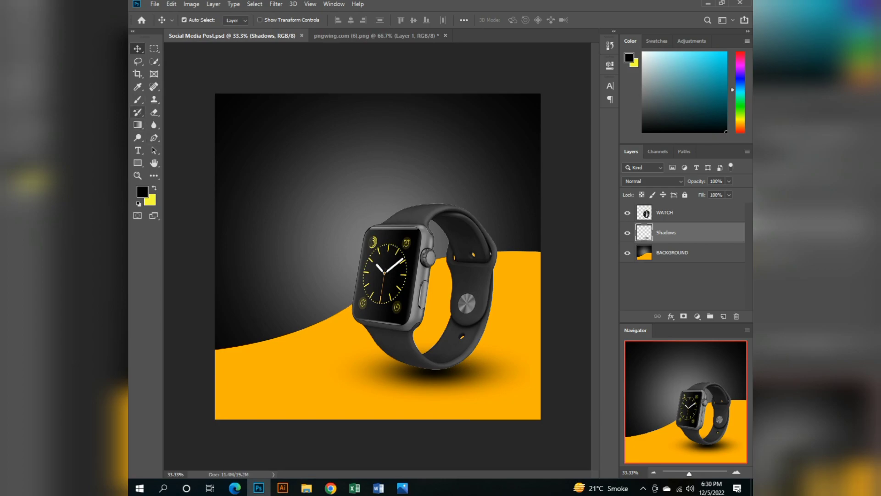
Add a 45 pt Roboto Bold Italic text line near the top of the canvas containing the contact's e-mail address.
left_click(137, 150)
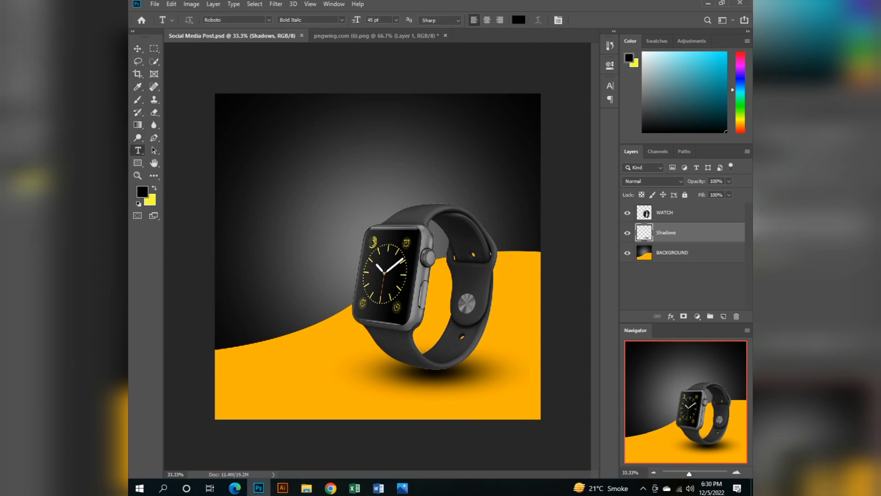
left_click(280, 143)
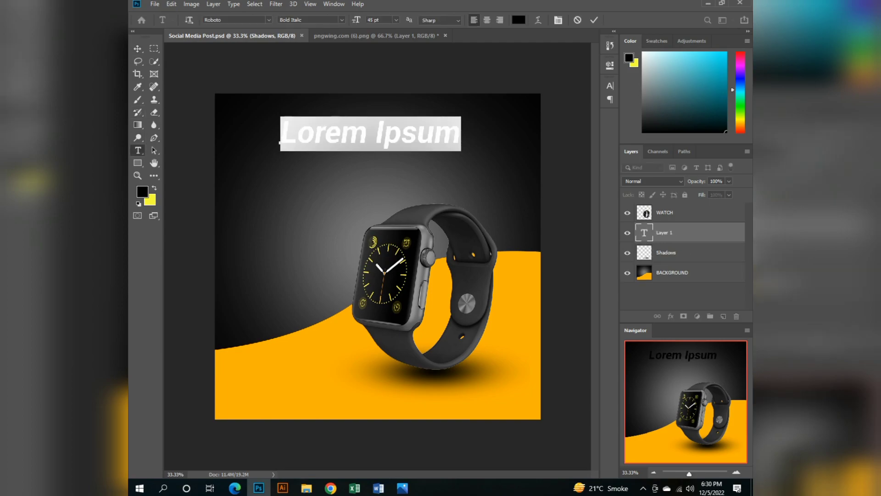
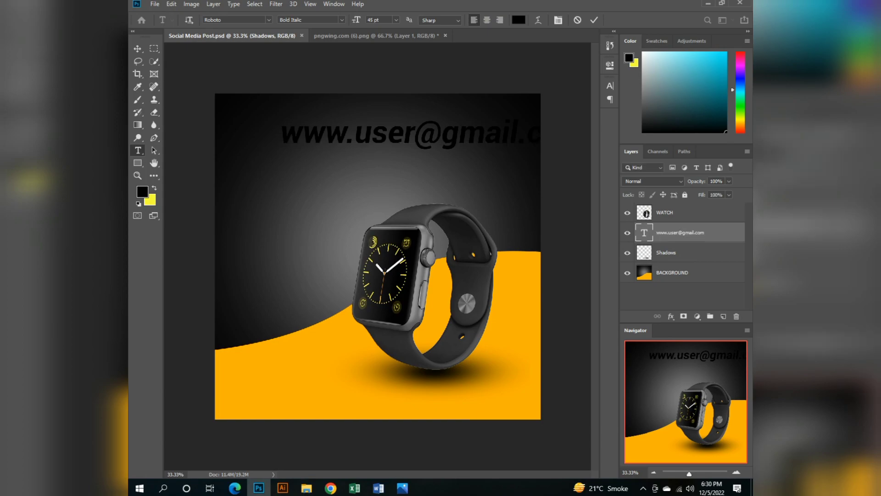
Recolour the e-mail text line white (ffffff) and set its font size to 15 pt.
key("ctrl+a")
left_click(142, 191)
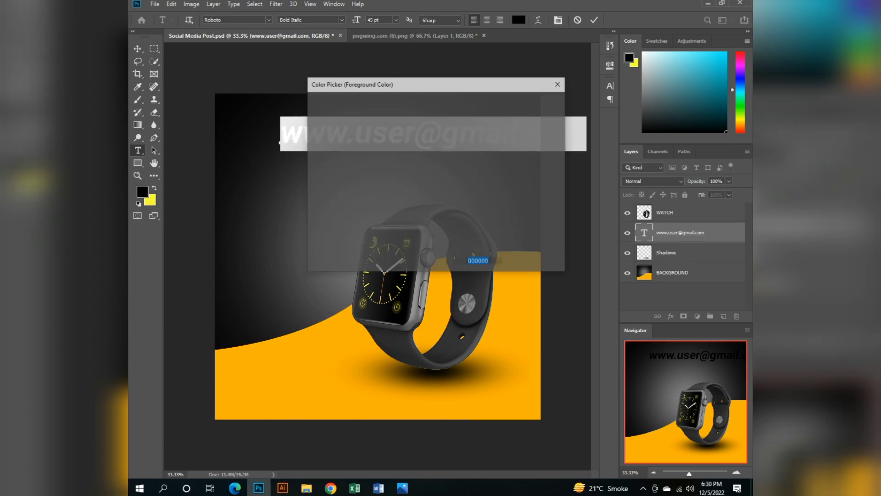
type("ffffff")
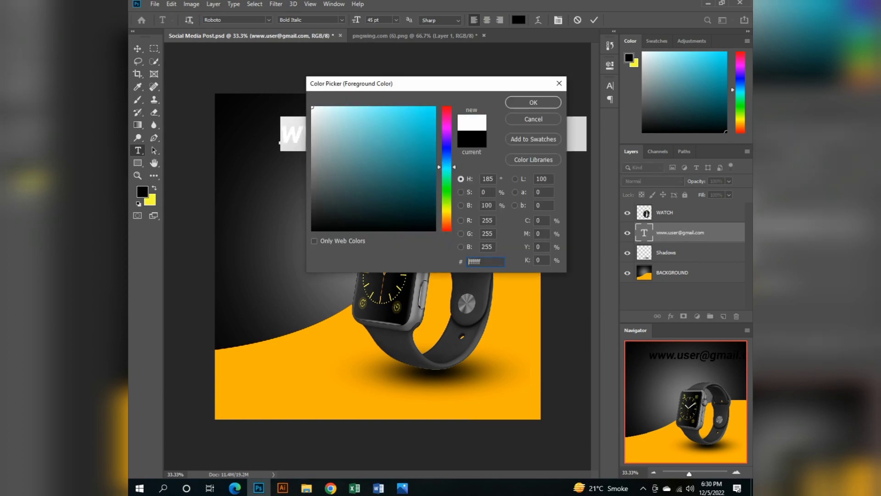
key("Return")
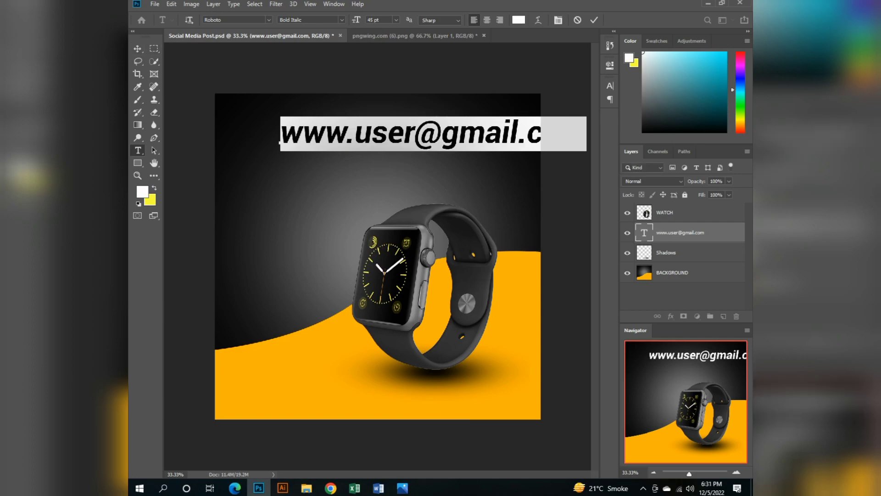
left_click_drag(375, 19, 367, 20)
type("15")
key("Return")
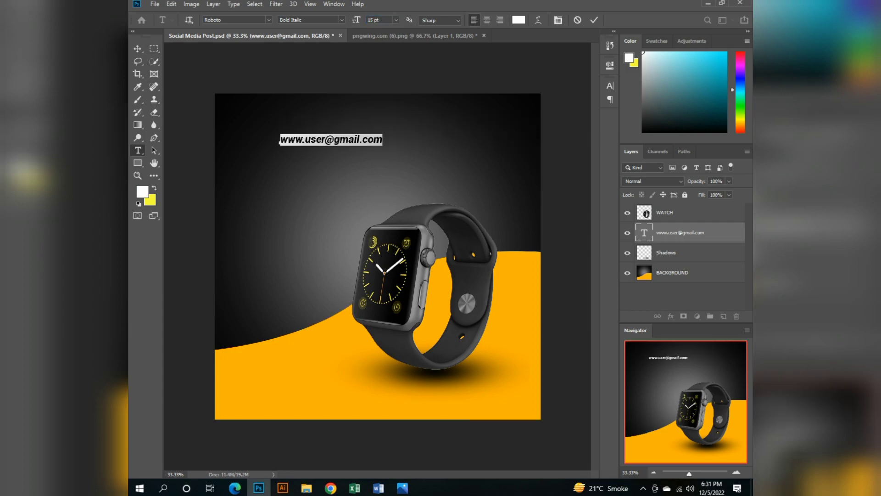
Move the e-mail text to the lower-right corner of the canvas and place its layer above the WATCH layer.
left_click(138, 48)
left_click_drag(331, 140, 492, 400)
key("shift+Down")
key("shift+Down")
key("shift+Down")
key("shift+Down")
key("shift+Down")
key("shift+Down")
key("shift+Down")
key("shift+Down")
key("shift+Down")
key("shift+Down")
key("shift+Down")
key("shift+Down")
key("Down")
key("Down")
key("Down")
key("Down")
key("Down")
key("Down")
key("Down")
left_click_drag(680, 232, 680, 206)
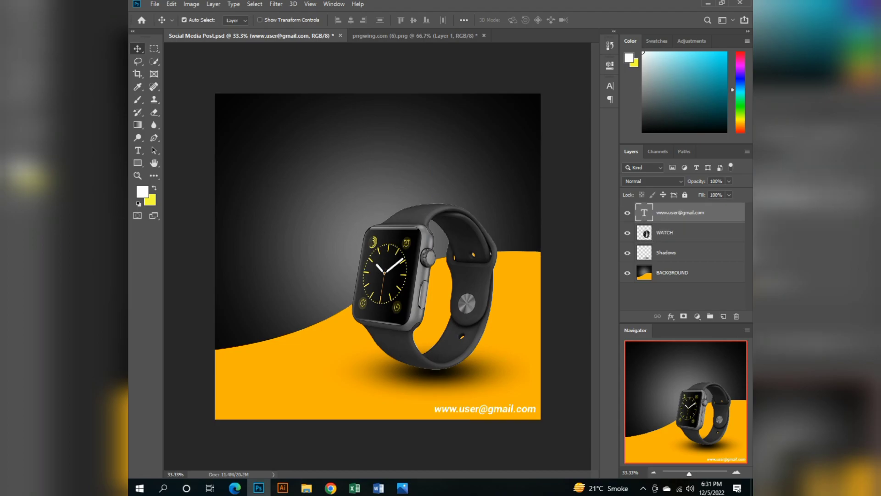
Add a drop shadow with 15% spread to the e-mail text layer.
right_click(670, 212)
left_click(597, 46)
left_click(397, 283)
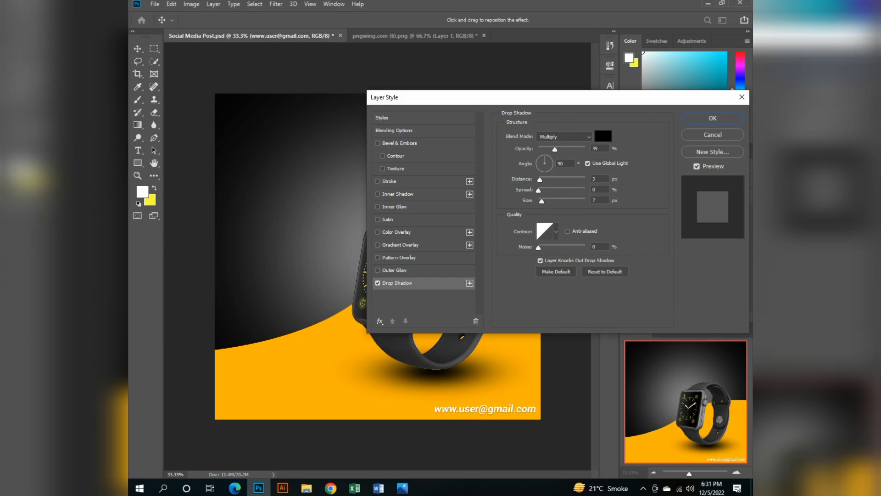
left_click_drag(539, 190, 546, 190)
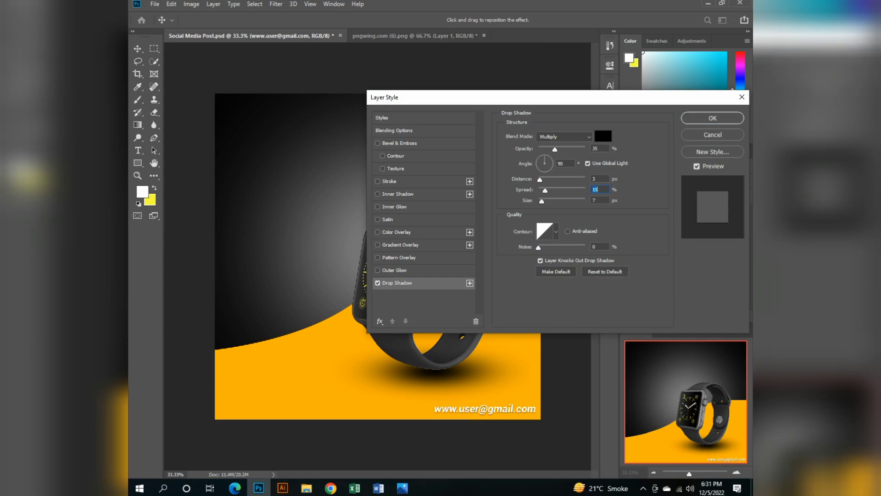
left_click(713, 118)
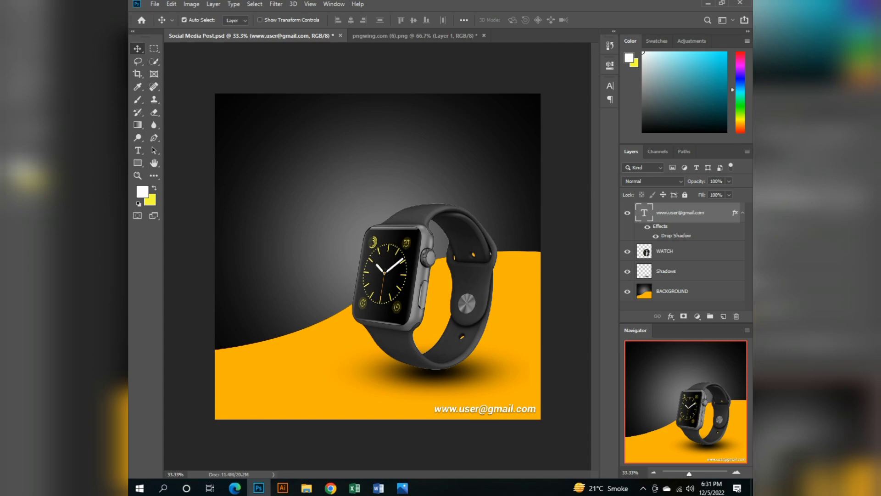
Group the WATCH and Shadows layers together.
left_click(683, 251)
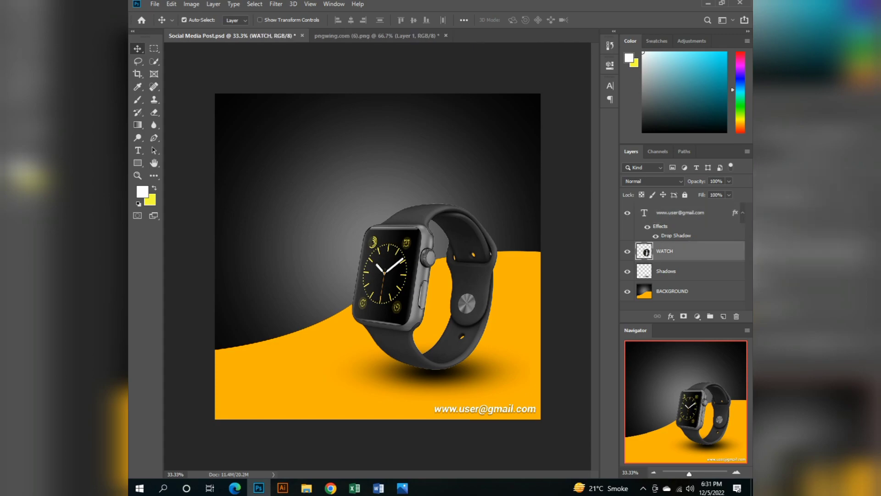
left_click(683, 271, "shift")
key("ctrl")
key("ctrl+g")
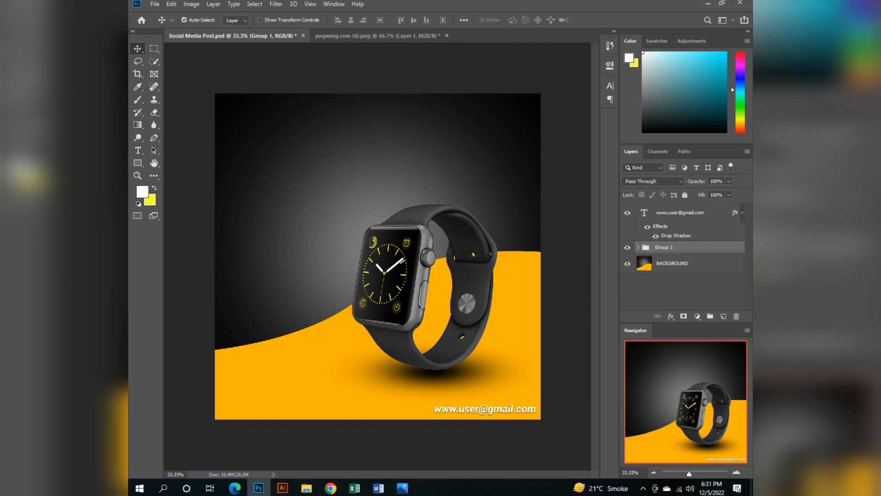
Put the BACKGROUND layer in its own group, name the group BG and collapse it.
left_click(683, 264)
key("ctrl")
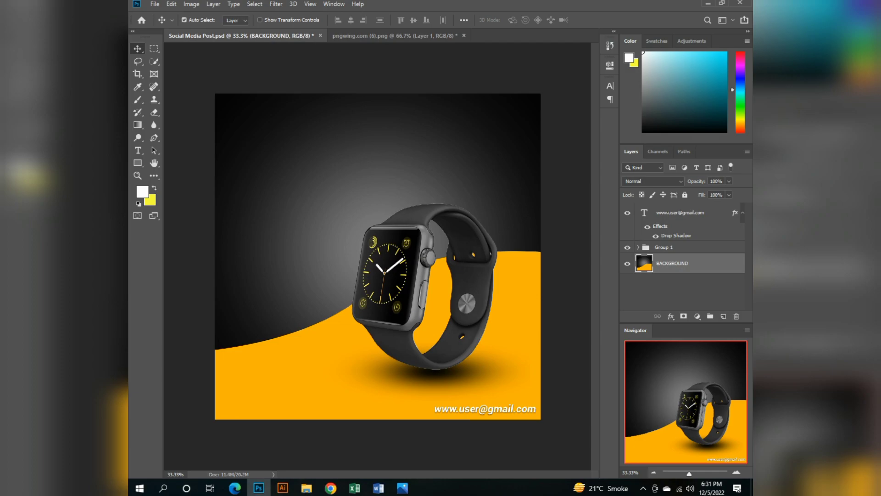
left_click(683, 212)
left_click(683, 247)
left_click(683, 263)
left_click(683, 248)
key("ctrl+g")
double_click(664, 259)
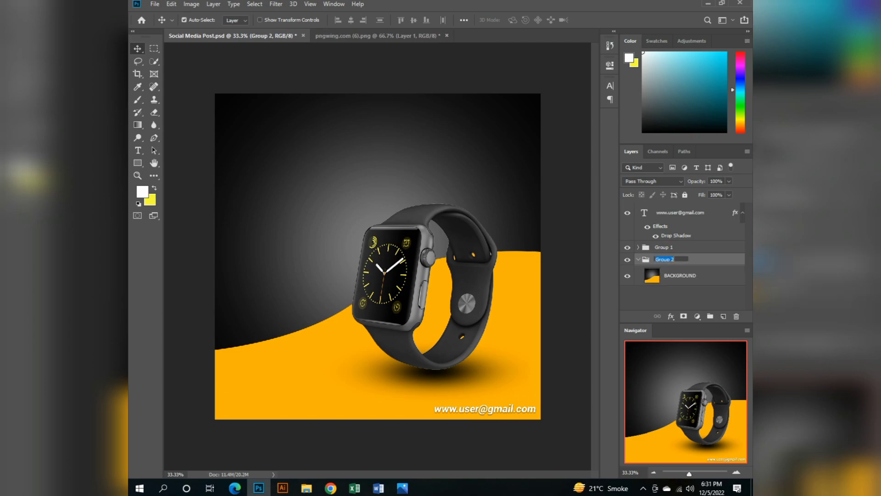
key("BackSpace")
type("BG")
key("Return")
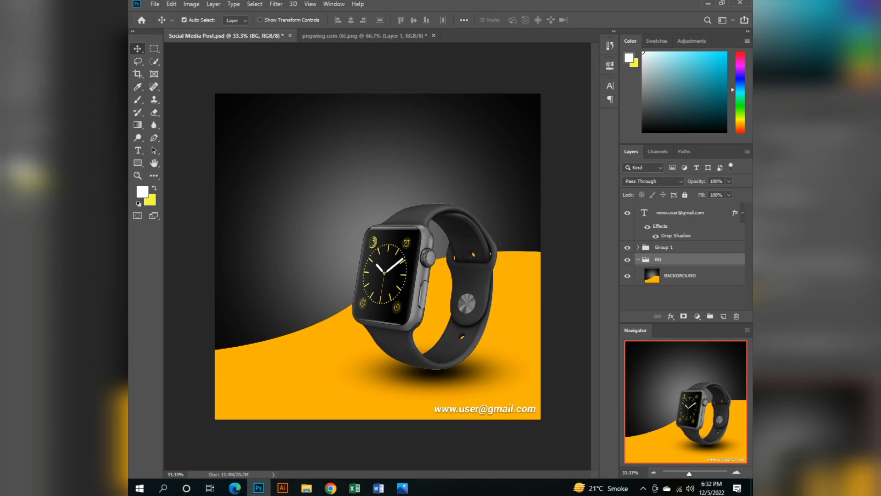
left_click(638, 260)
Rename the group holding the watch and its shadow to Watch.
double_click(665, 247)
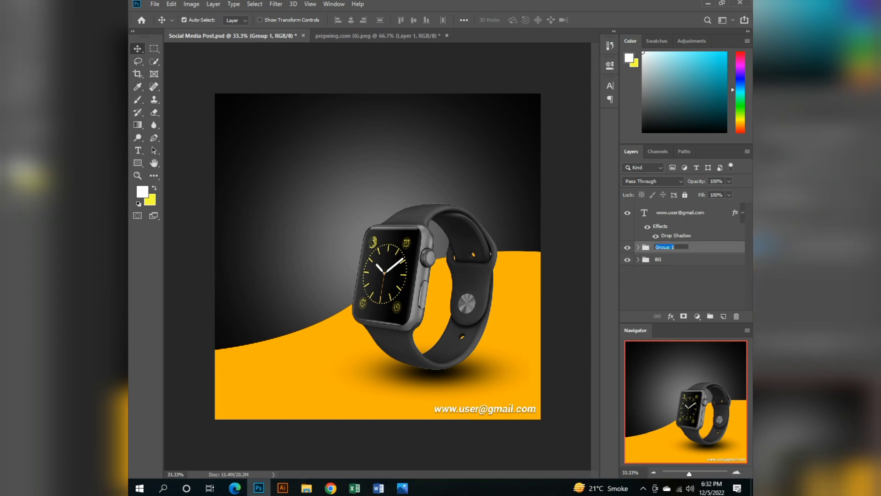
type("Watch")
key("Return")
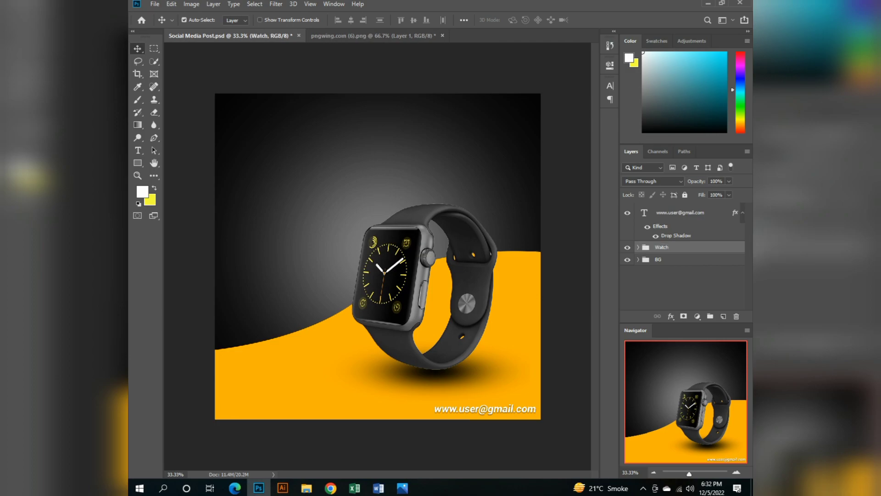
Duplicate the e-mail text layer and shift the copy horizontally to the lower-left corner of the canvas.
left_click(680, 212)
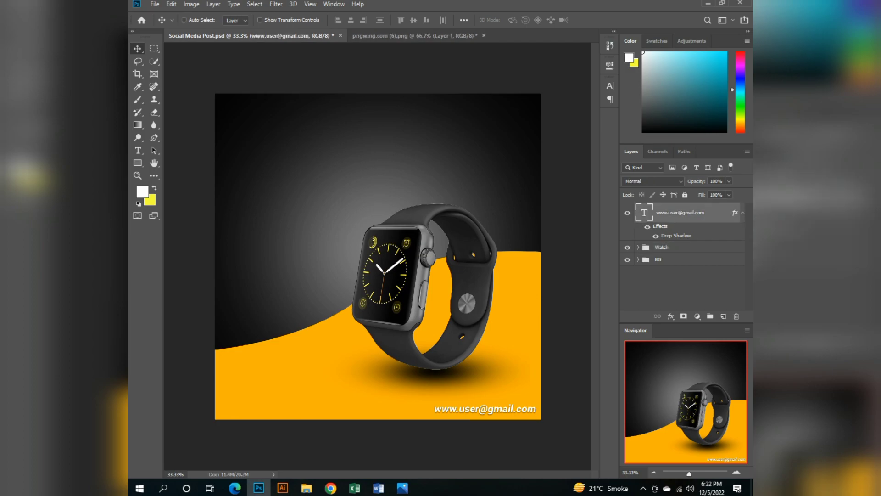
key("ctrl+j")
key("shift+Left")
key("shift+Left")
key("shift+Left")
key("shift+Left")
key("shift+Left")
key("shift+Left")
key("shift+Left")
key("shift+Left")
key("shift+Left")
key("shift+Left")
key("shift+Left")
key("shift+Left")
key("shift+Left")
key("shift+Left")
key("shift+Left")
key("shift+Left")
key("shift+Left")
key("shift+Left")
key("shift+Left")
key("shift+Left")
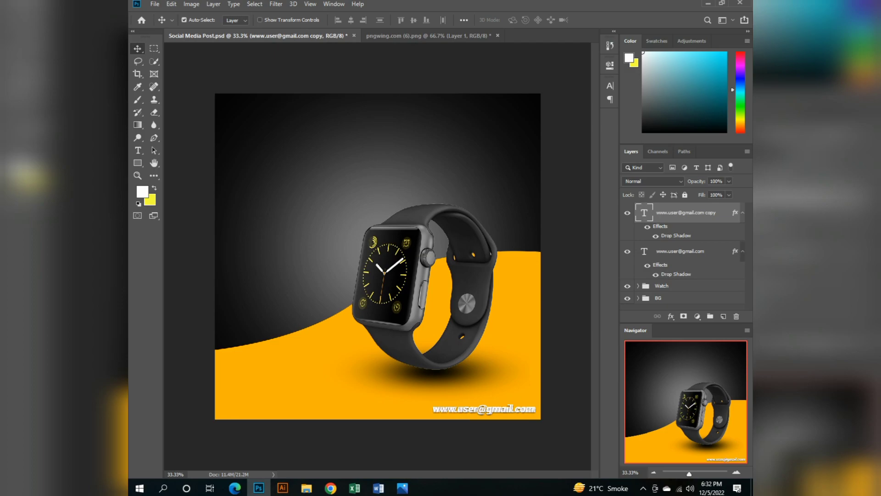
key("shift+Left")
key("shift+Left")
key("shift+Left")
key("shift+Left")
key("shift+Left")
key("shift+Left")
key("shift+Left")
key("shift+Left")
key("shift+Left")
key("shift+Left")
key("shift+Left")
key("shift+Left")
key("shift+Left")
key("shift+Left")
key("shift+Left")
key("shift+Left")
key("shift+Left")
key("shift+Left")
key("shift+Left")
key("shift+Left")
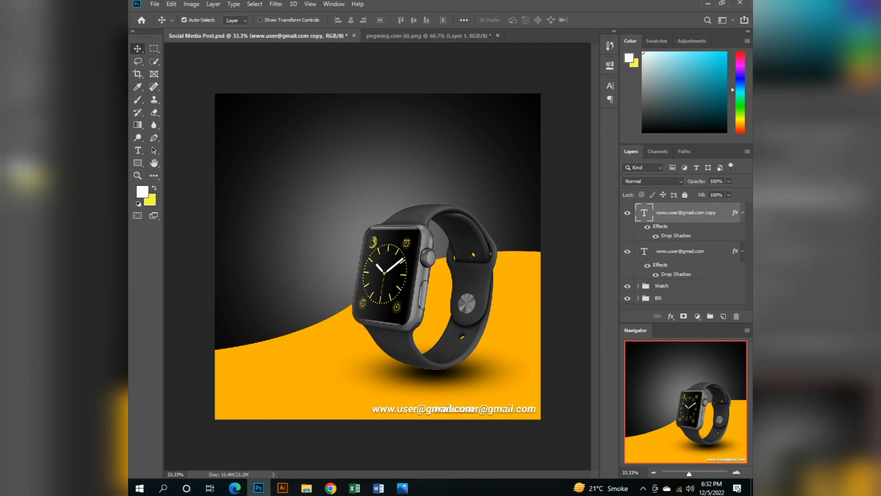
key("shift+Left")
key("shift+Left")
key("shift+Left")
key("shift+Left")
key("shift+Left")
key("shift+Left")
key("shift+Left")
key("shift+Left")
key("shift+Left")
key("shift+Left")
key("shift+Left")
key("shift+Left")
key("shift+Left")
key("shift+Left")
key("shift+Left")
key("shift+Left")
key("shift+Left")
key("shift+Left")
key("shift+Left")
key("shift+Left")
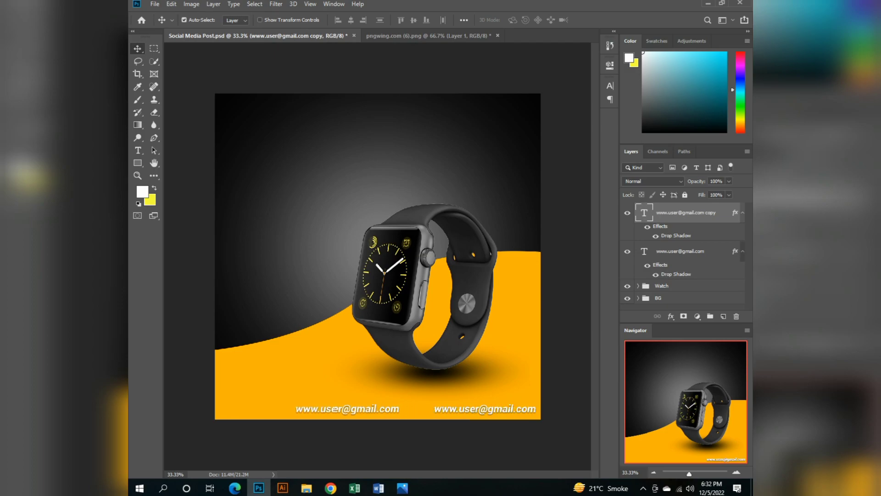
key("shift+Left")
key("shift+Left")
key("shift+Left")
key("shift+Left")
key("shift+Left")
key("shift+Left")
key("shift+Left")
key("shift+Left")
key("shift+Left")
key("shift+Left")
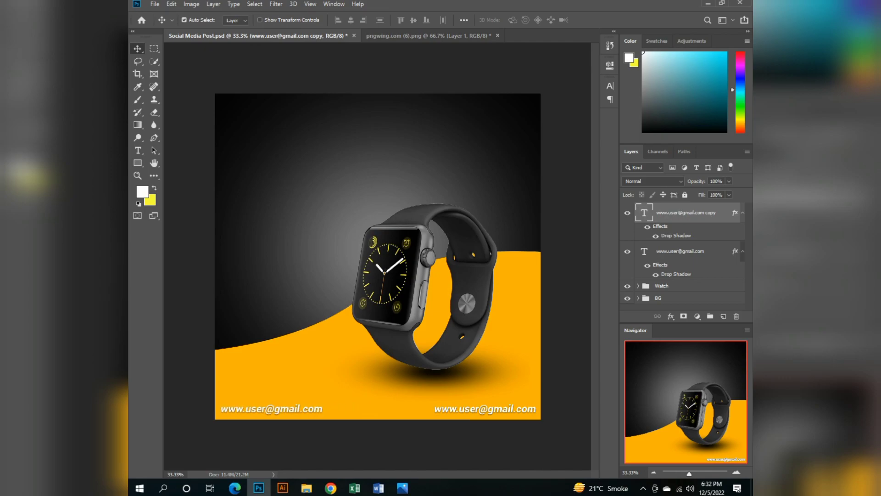
Replace the duplicated text line's content with the contact's phone number and save the document.
double_click(644, 213)
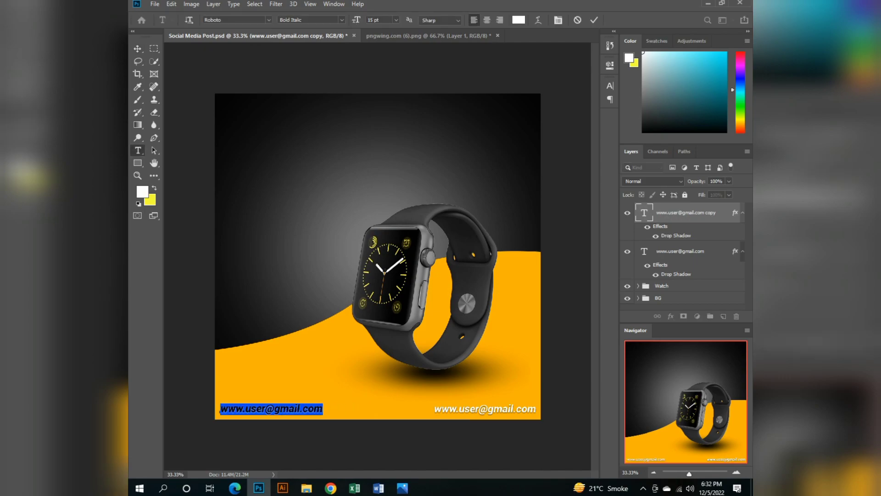
type("+9")
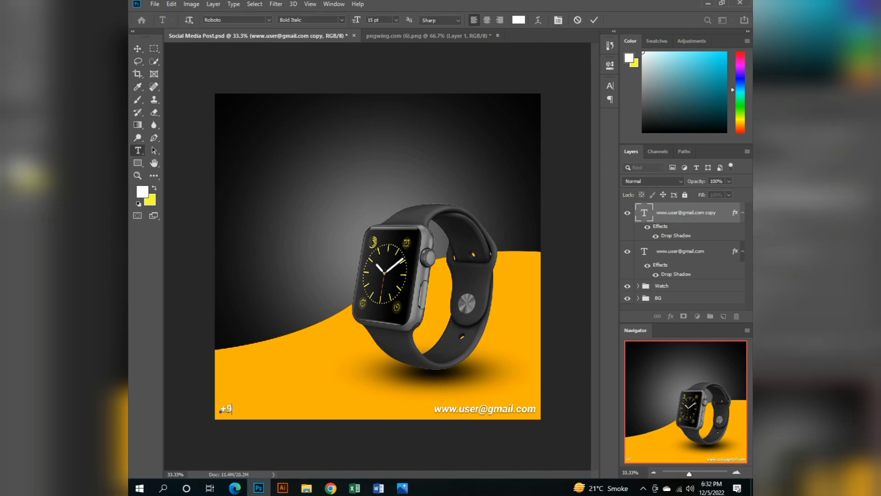
type("2 123 456789")
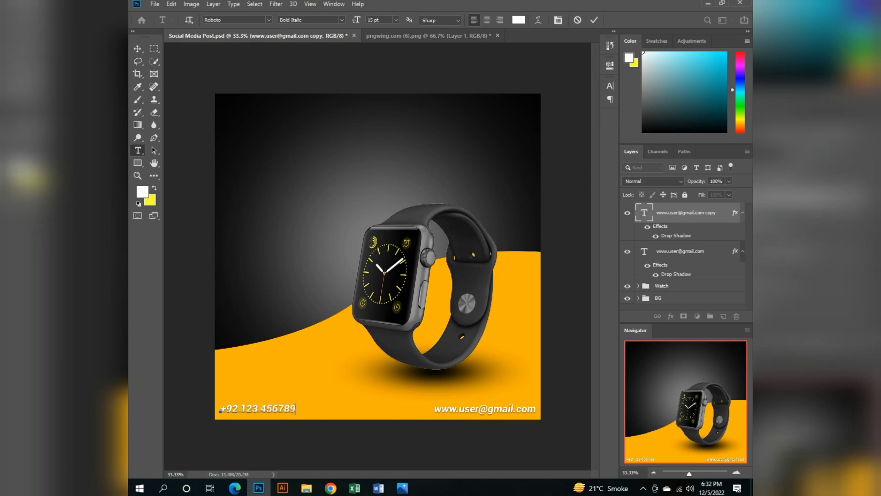
left_click(137, 48)
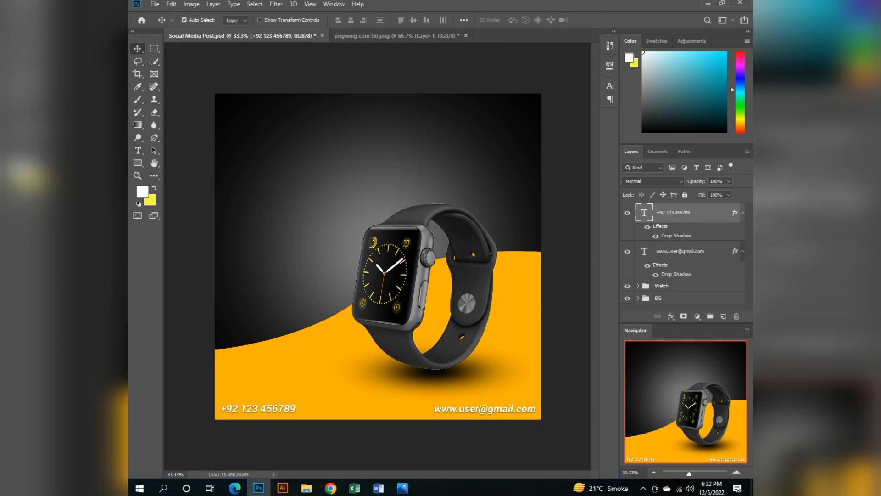
key("ctrl+s")
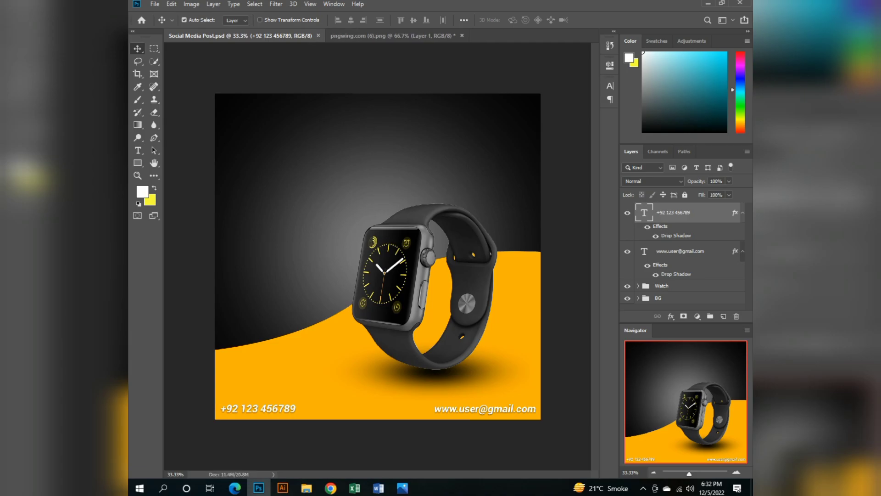
Open the file logo ad 3d.psd from the Aalam Designer PK > AD > Logo folder on Local Disk (D:).
left_click(155, 4)
left_click(163, 23)
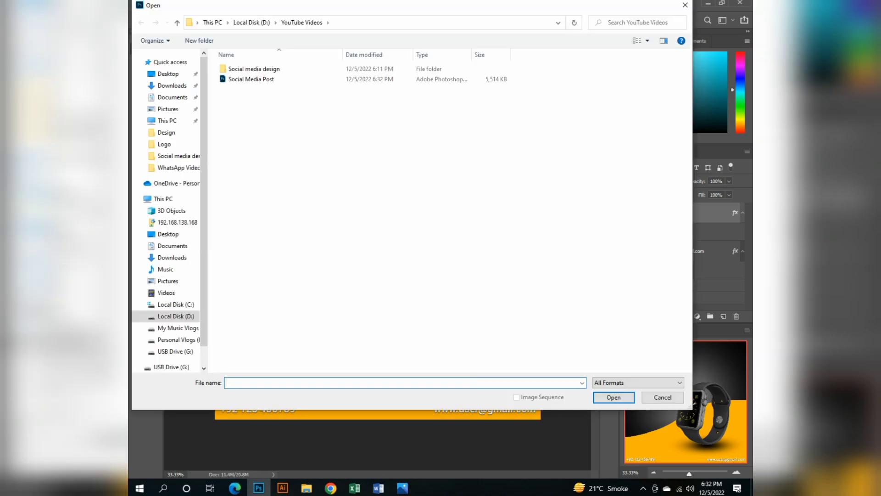
left_click(176, 316)
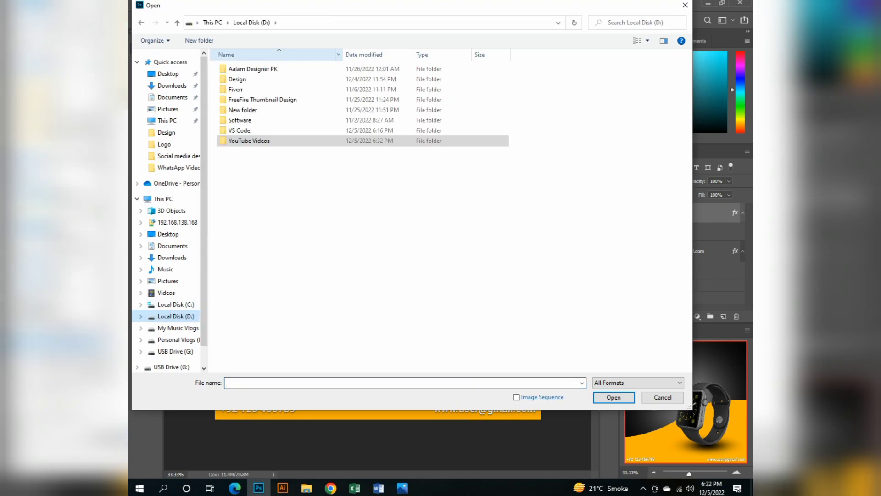
double_click(252, 69)
double_click(239, 79)
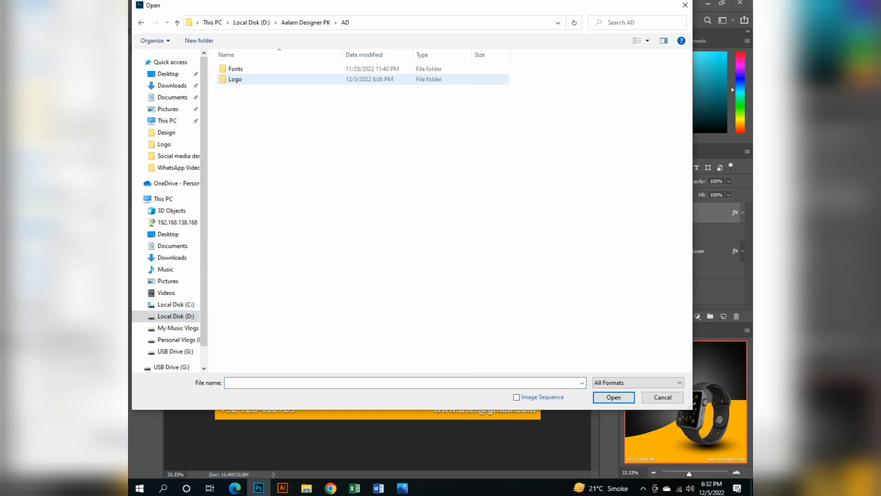
double_click(235, 79)
double_click(243, 79)
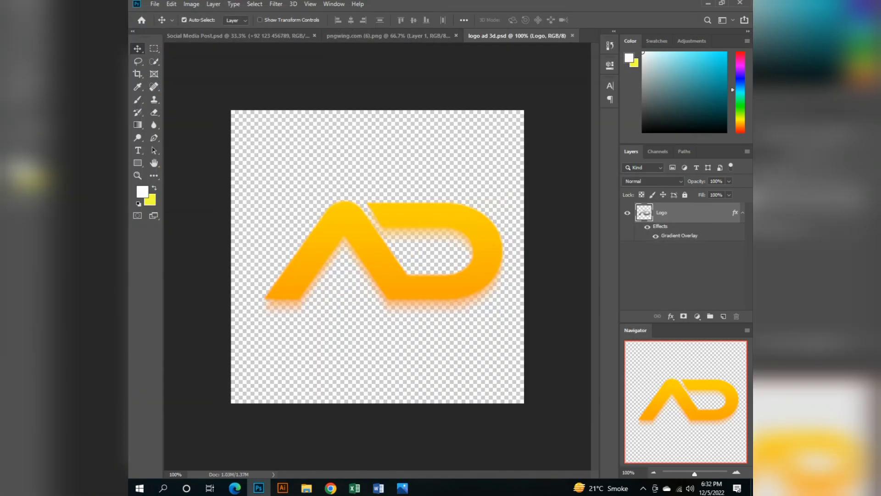
Bring the AD logo into the Social Media Post document near the canvas top and scale it down to about half size.
left_click_drag(364, 237, 286, 116)
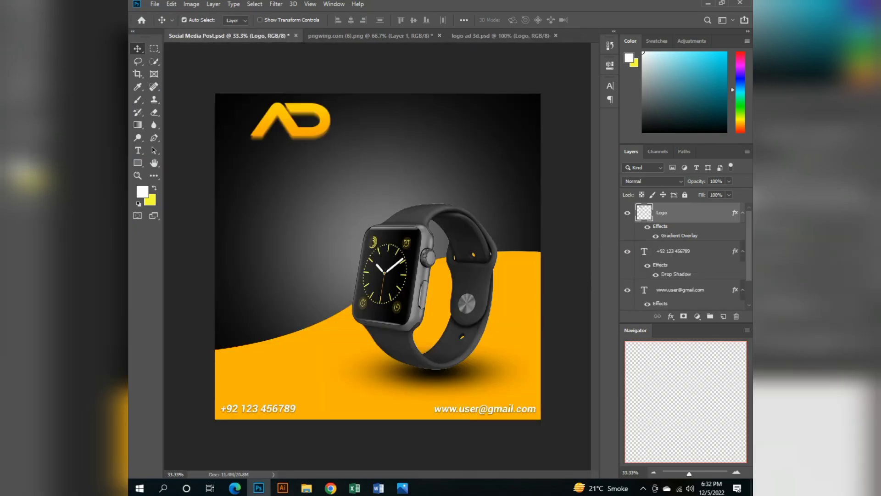
key("ctrl+t")
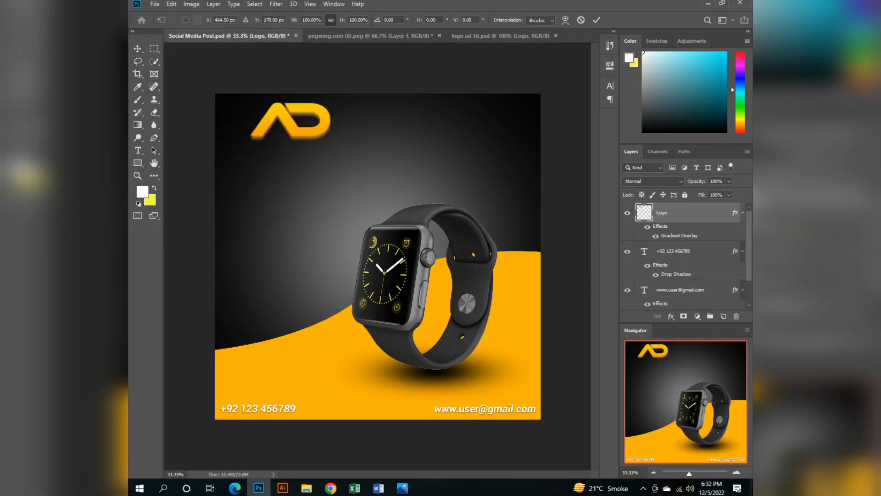
left_click_drag(333, 141, 294, 123)
key("Return")
Move the AD logo into the upper-left corner of the canvas and save the document.
key("shift+Left")
key("shift+Left")
key("shift+Left")
key("shift+Left")
key("shift+Left")
key("shift+Left")
key("shift+Left")
key("shift+Left")
key("shift+Left")
key("shift+Left")
key("shift+Left")
key("shift+Left")
key("shift+Left")
key("shift+Left")
key("shift+Left")
key("shift+Left")
key("shift+Left")
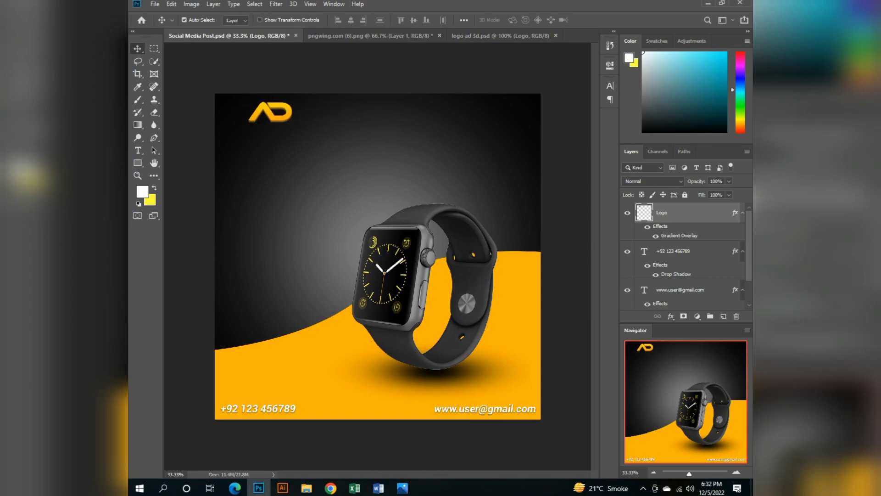
key("shift+Left")
key("shift+Down")
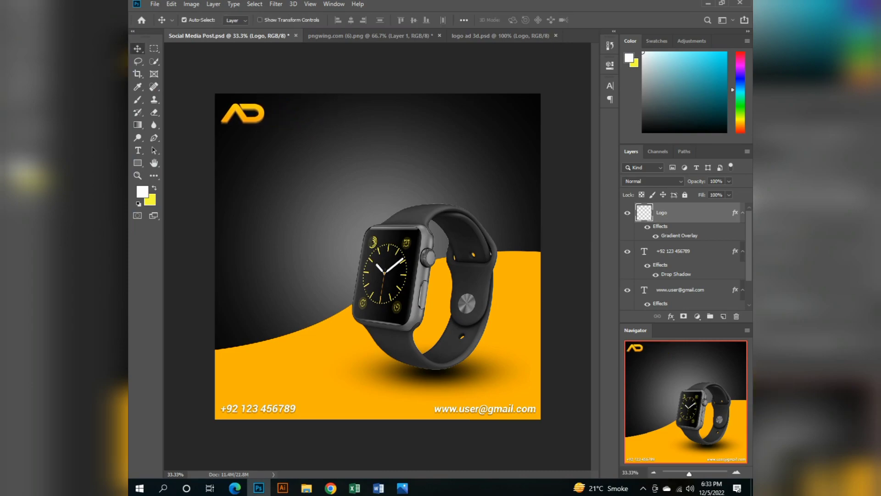
key("ctrl")
key("ctrl+s")
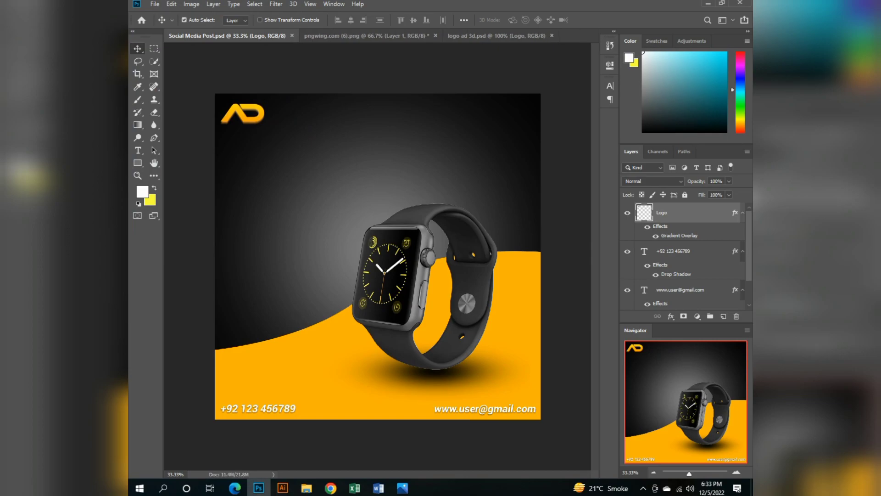
Add a text line reading New Arrival in the dark area above and beside the watch.
left_click(137, 150)
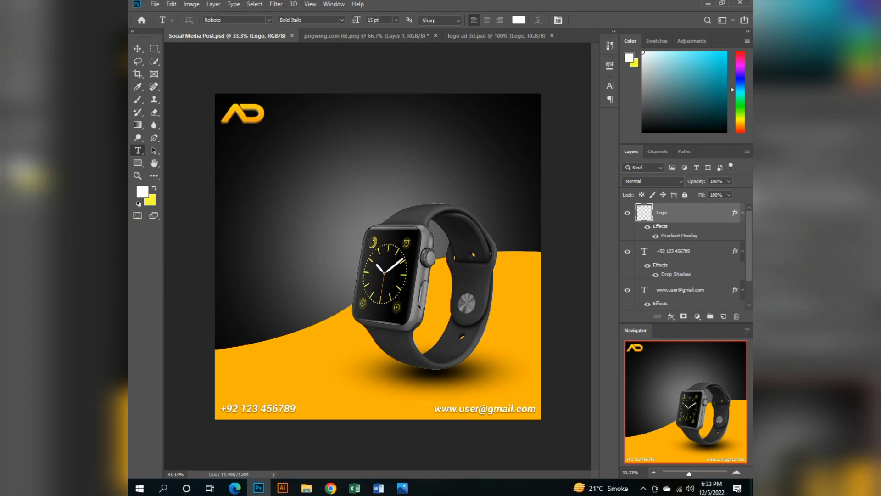
left_click(292, 190)
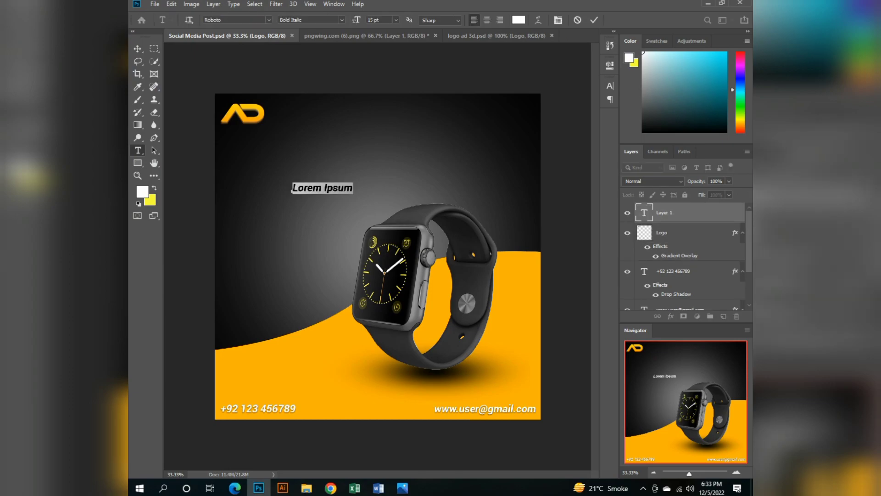
type("New")
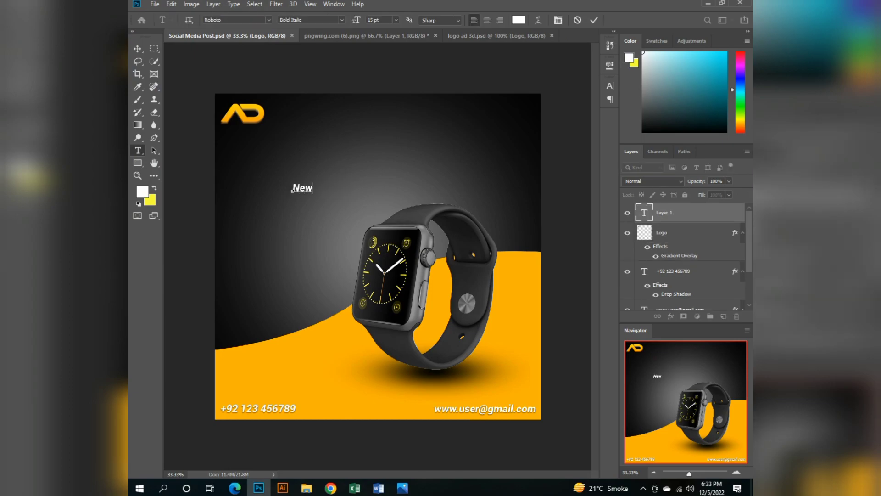
type(" Arrival")
key("ctrl+Return")
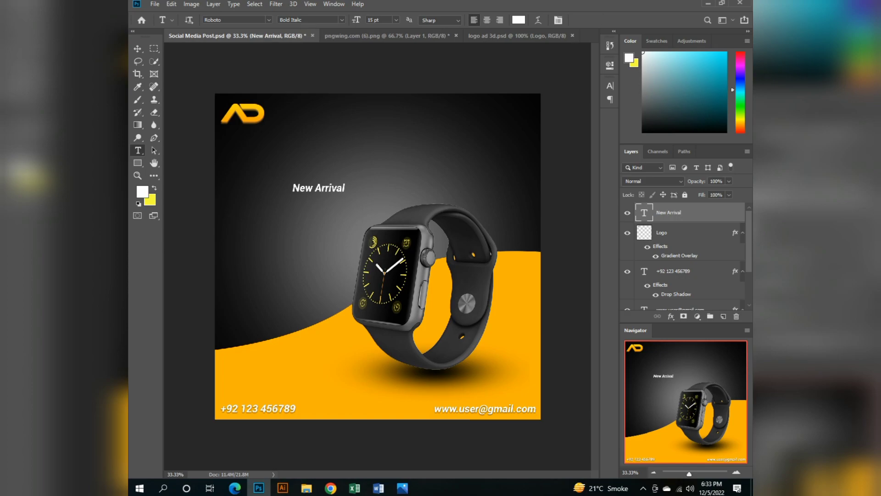
Move the New Arrival text below the AD logo so it lines up with the logo's left edge.
key("v")
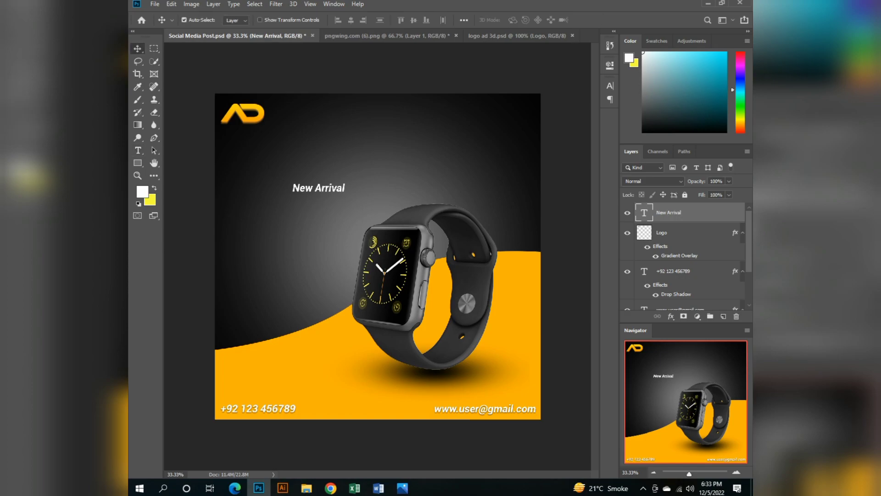
left_click_drag(319, 188, 234, 152)
key("Up")
key("Up")
key("Up")
key("Up")
key("Up")
key("Up")
key("Up")
key("Up")
key("Up")
key("Up")
key("Up")
key("Up")
key("Up")
key("Up")
key("Up")
key("Up")
key("Up")
key("Up")
key("Up")
key("Up")
Duplicate the New Arrival text layer and shift the copy straight down below the original.
key("ctrl")
key("ctrl+j")
key("shift+Down")
key("shift+Down")
key("shift+Down")
key("shift+Down")
key("shift+Down")
key("shift+Down")
key("shift+Down")
key("shift+Down")
key("shift+Down")
key("shift+Down")
key("shift+Down")
key("shift+Down")
key("shift+Down")
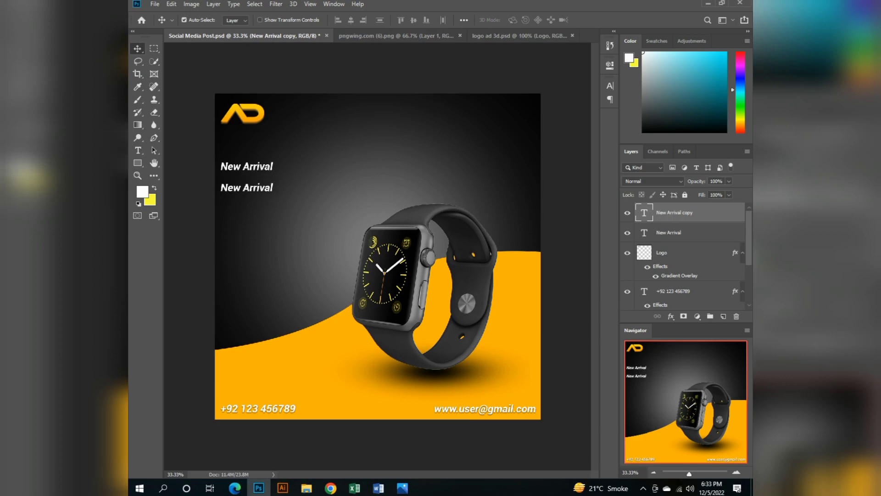
Replace the duplicated line's text with SMART and enlarge its font size to 51 pt.
double_click(645, 213)
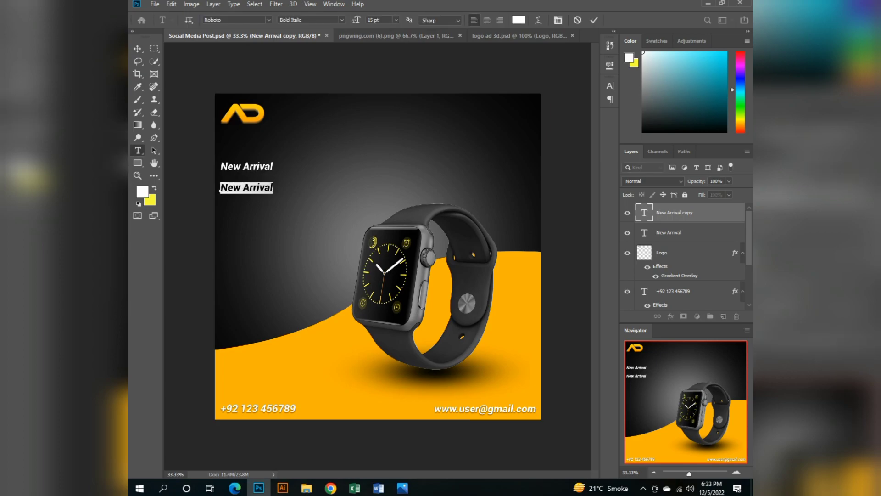
type("SMART")
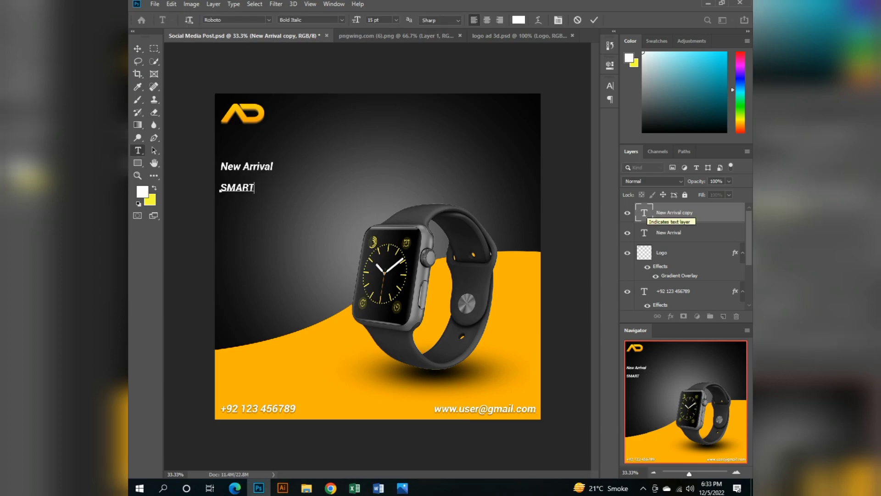
key("ctrl+a")
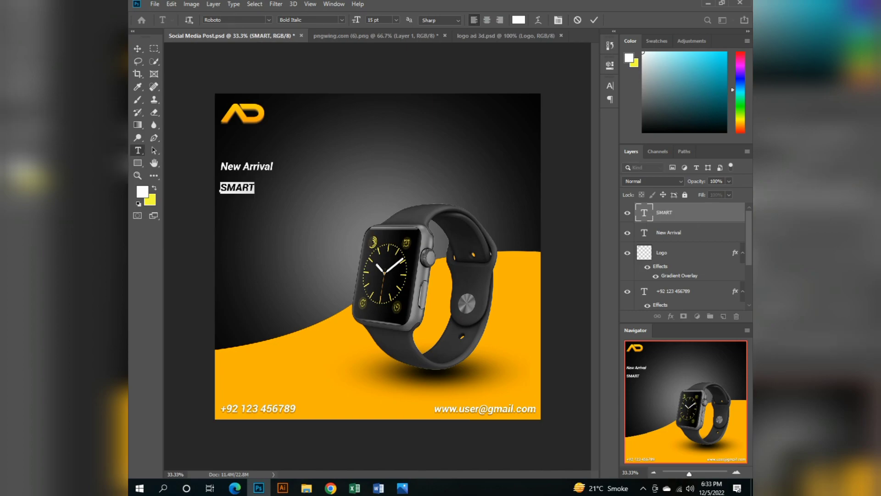
key("Up")
key("Up")
key("Up")
key("Up")
key("Up")
key("Up")
key("Up")
key("Up")
key("Up")
key("Up")
key("Up")
key("Up")
key("Up")
key("Up")
key("Up")
key("Up")
key("Up")
key("Up")
key("Up")
key("Up")
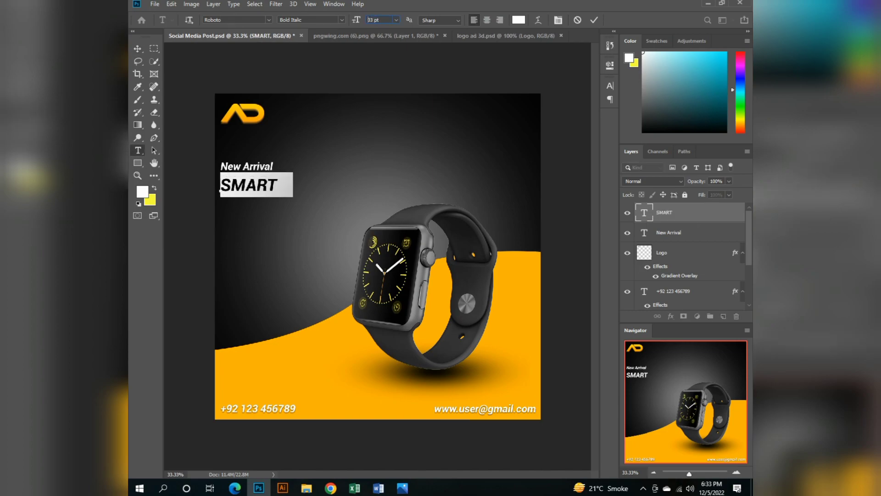
key("Up")
key("Up")
key("Up")
key("Up")
key("Up")
key("Up")
key("Up")
key("Up")
key("Up")
key("Up")
key("Up")
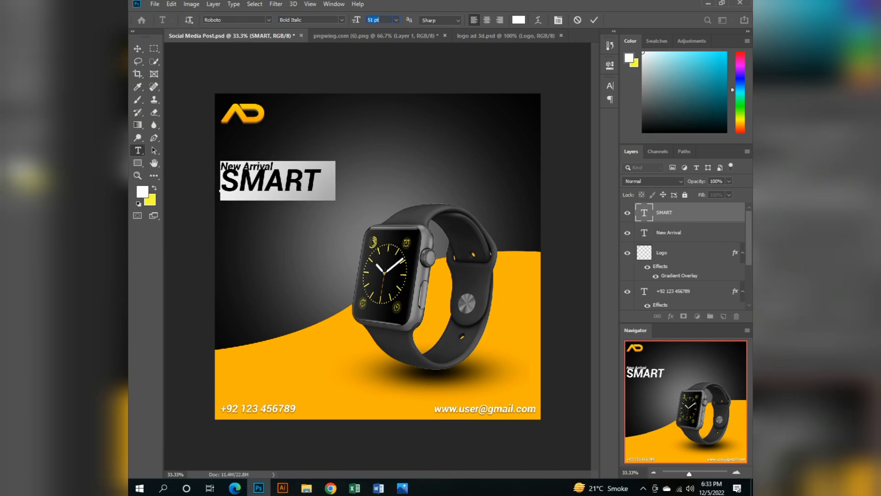
Position the SMART headline just below New Arrival, aligned with that line's left edge.
left_click(138, 48)
key("shift+Down")
key("shift+Down")
key("shift+Down")
key("shift+Down")
key("shift+Down")
key("shift+Down")
key("shift+Down")
key("shift+Down")
key("shift+Down")
key("shift+Down")
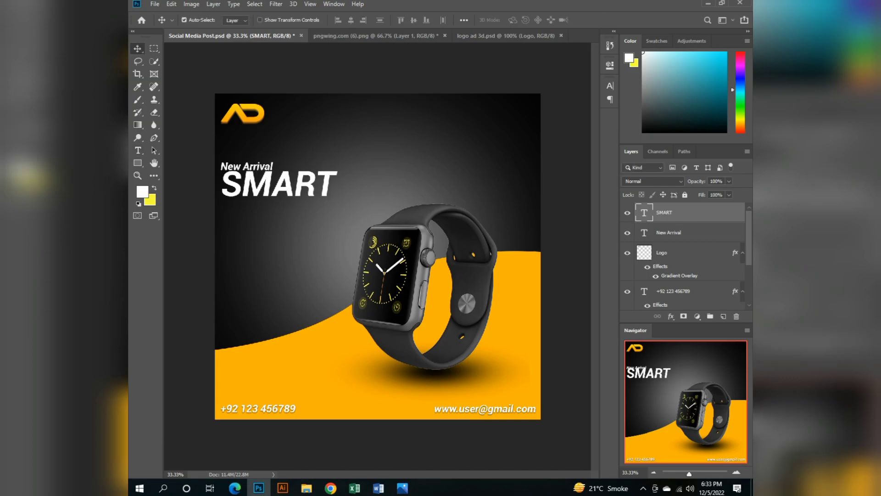
key("shift+Up")
key("shift+Up")
key("shift+Left")
key("shift+Left")
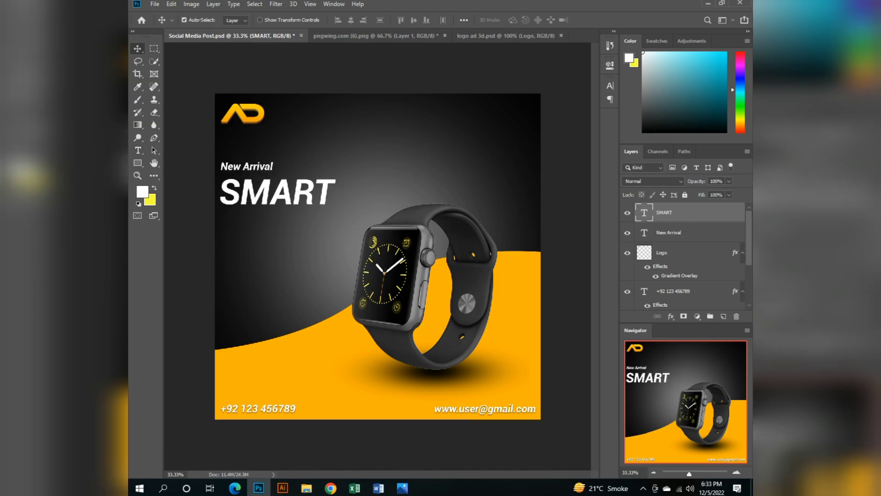
key("shift+Right")
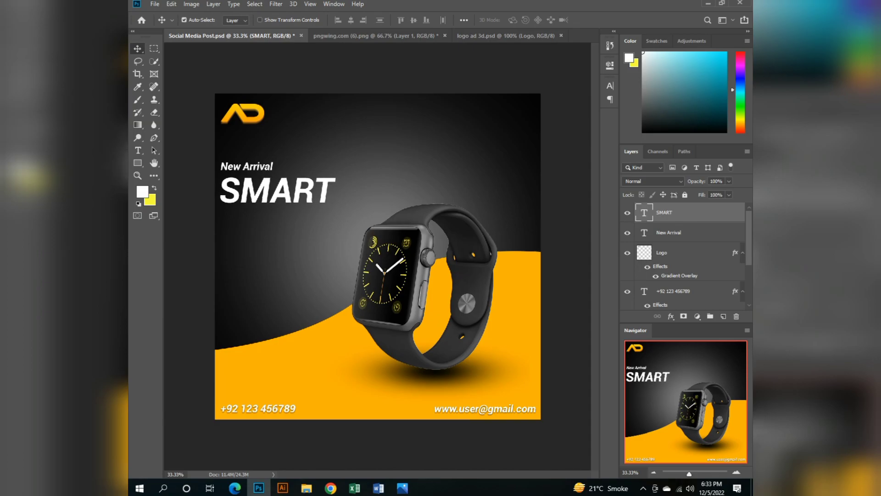
key("Up")
key("Up")
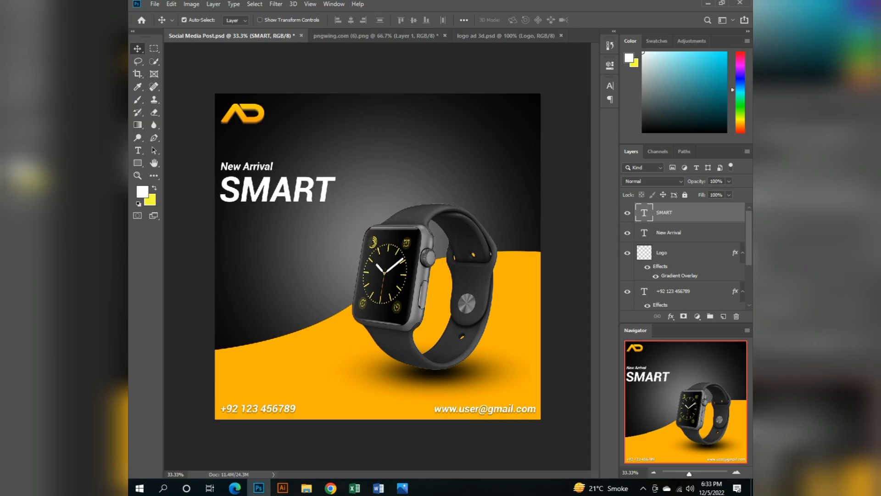
Duplicate the SMART headline and place the copy directly beneath the original.
key("ctrl+j")
key("shift+Down")
key("shift+Down")
key("shift+Down")
key("shift+Down")
key("shift+Down")
key("shift+Down")
key("shift+Down")
key("shift+Down")
key("shift+Down")
key("shift+Down")
key("shift+Down")
key("shift+Down")
key("shift+Down")
key("shift+Down")
key("shift+Down")
key("shift+Down")
key("shift+Down")
key("shift+Down")
key("shift+Down")
key("shift+Down")
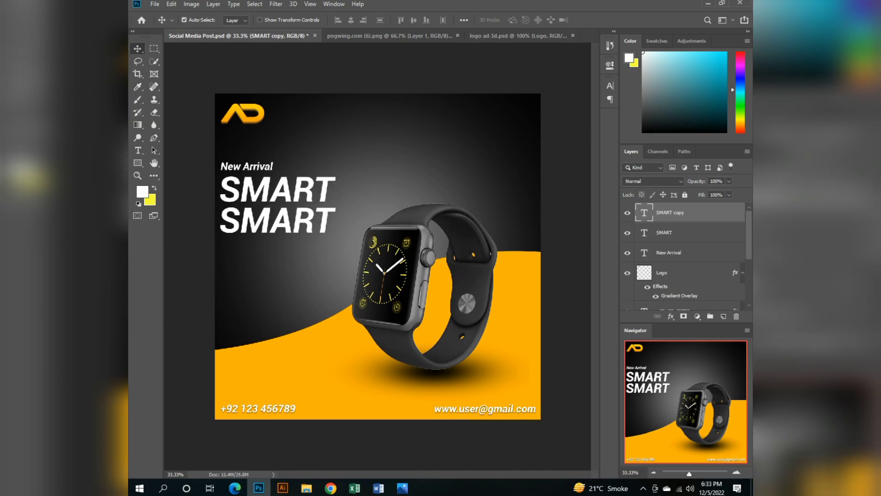
Change the duplicated headline's text to WATCH and save the document.
key("t")
key("Return")
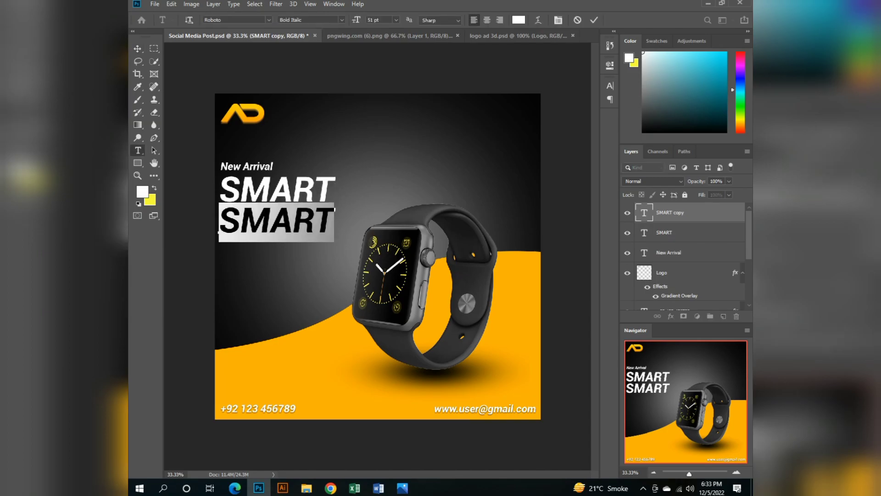
type("WATCH")
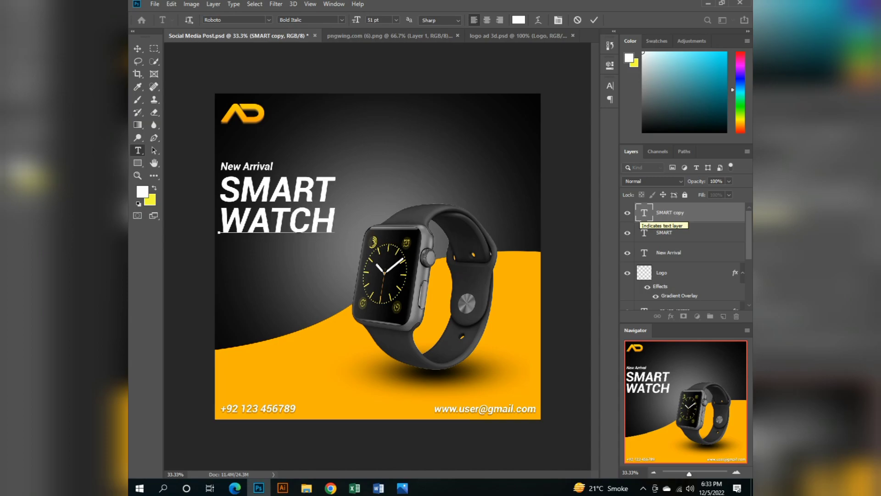
left_click(138, 49)
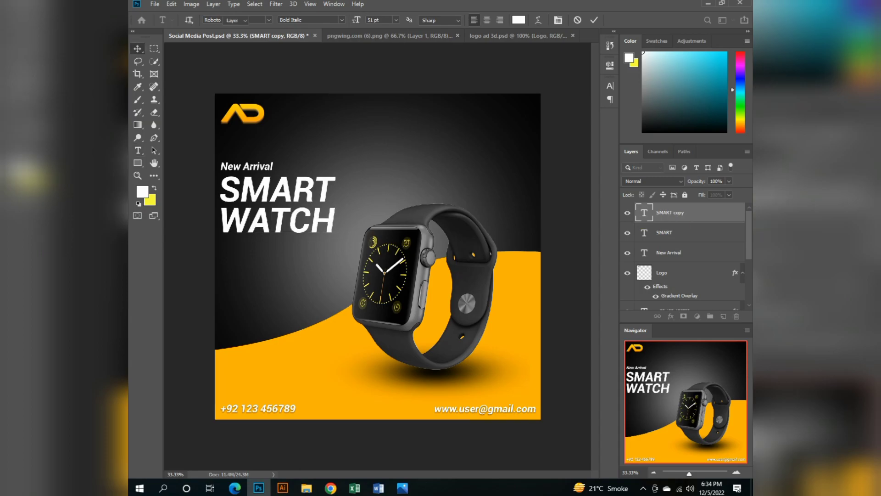
left_click(278, 189)
key("ctrl+s")
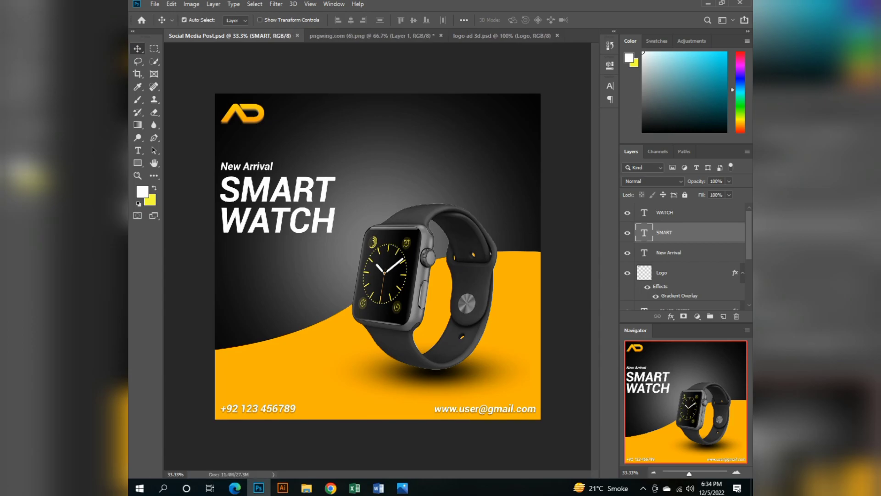
Draw a white rectangle about 655 by 286 px below WATCH and create a placeholder paragraph text layer inside it.
left_click(137, 163)
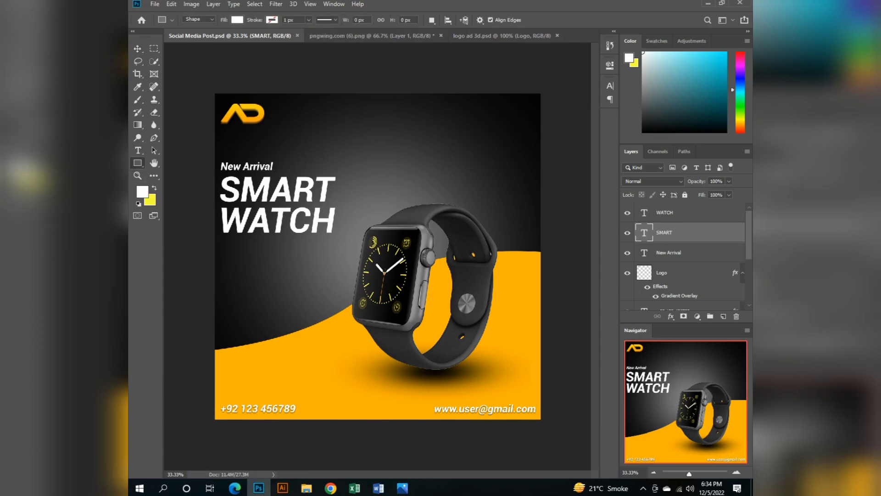
left_click_drag(225, 238, 331, 285)
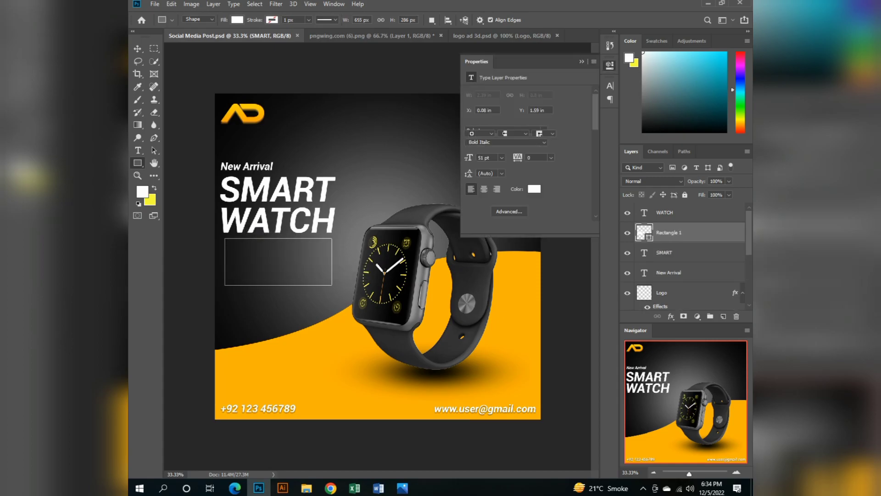
left_click(138, 151)
left_click(278, 262)
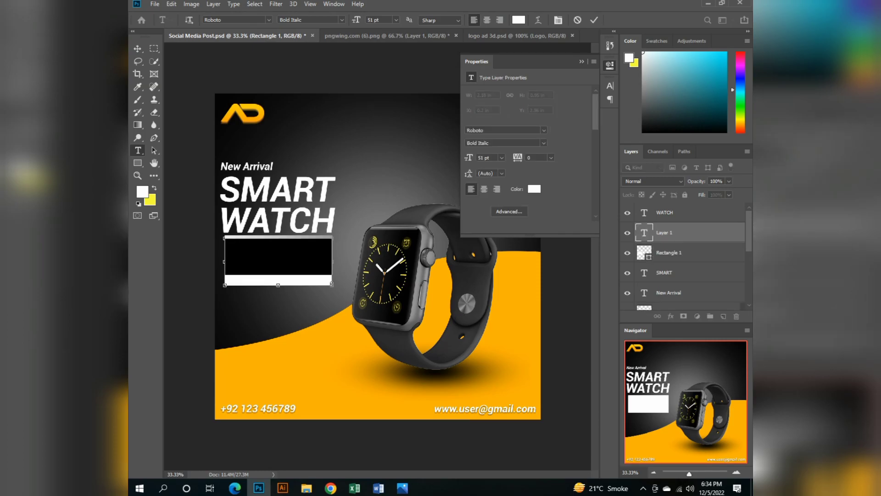
left_click(581, 61)
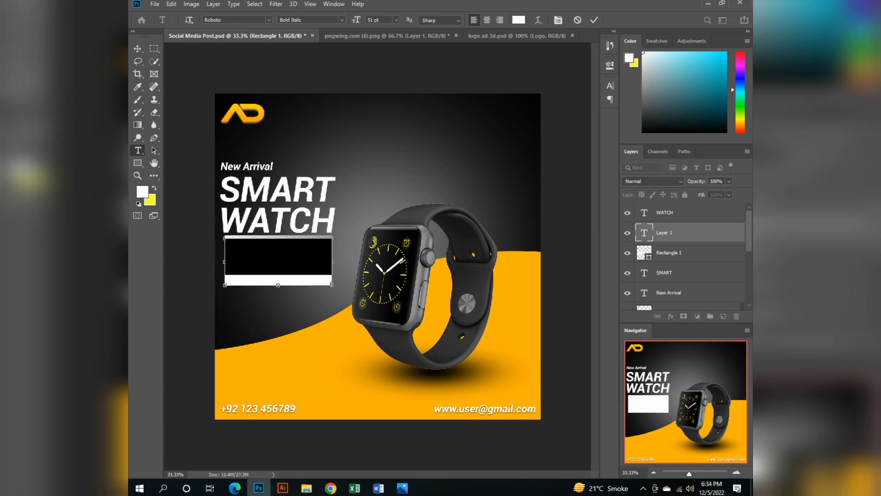
Hide the white rectangle layer behind the placeholder paragraph, keeping its white fill.
double_click(644, 253)
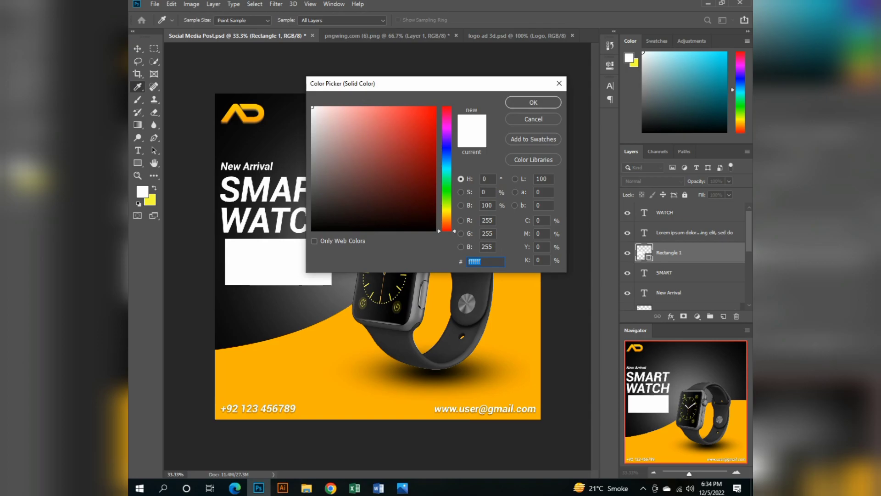
left_click(533, 102)
left_click(627, 252)
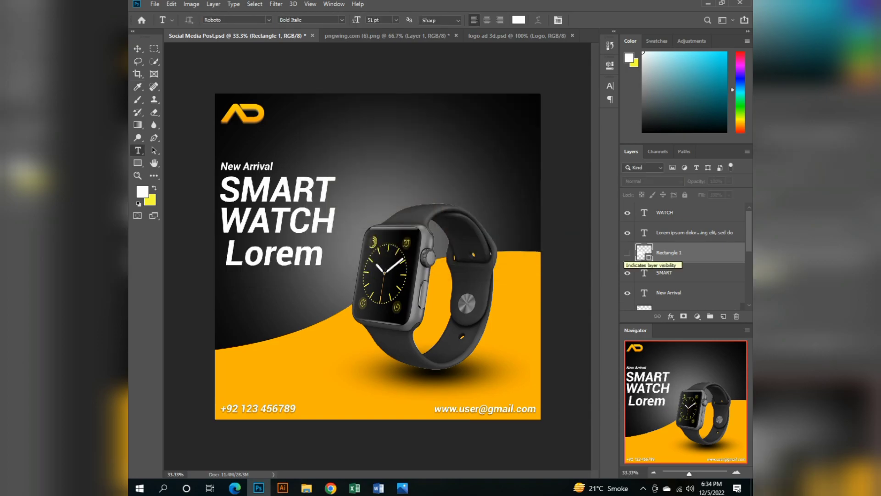
double_click(645, 252)
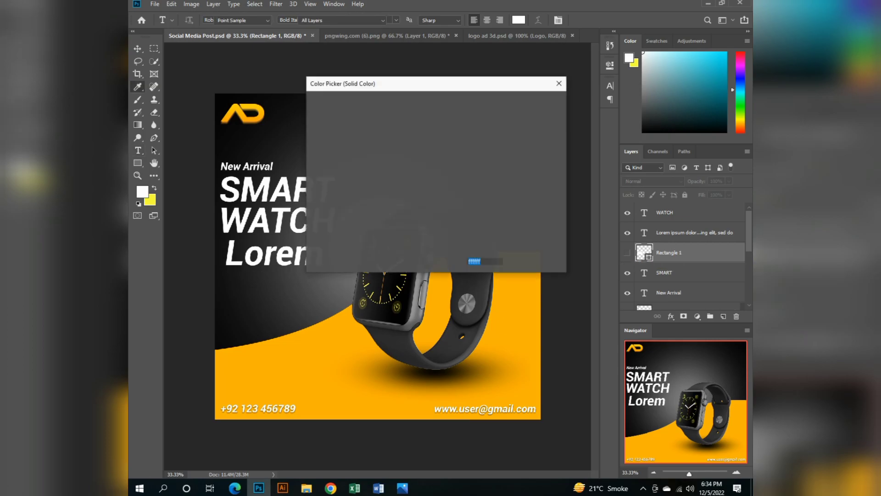
left_click(559, 84)
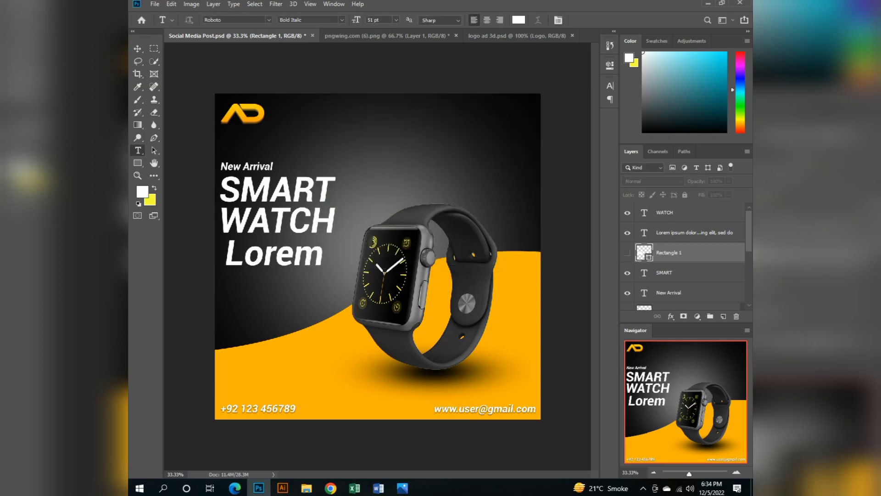
Try the placeholder Lorem ipsum paragraph at font sizes of 11 pt and 20 pt.
left_click(276, 242)
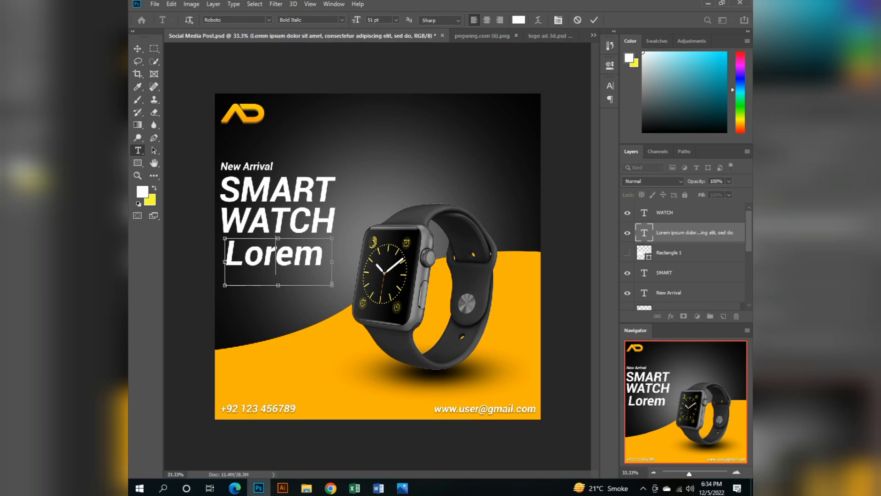
double_click(371, 21)
type("5")
key("ctrl+a")
double_click(371, 20)
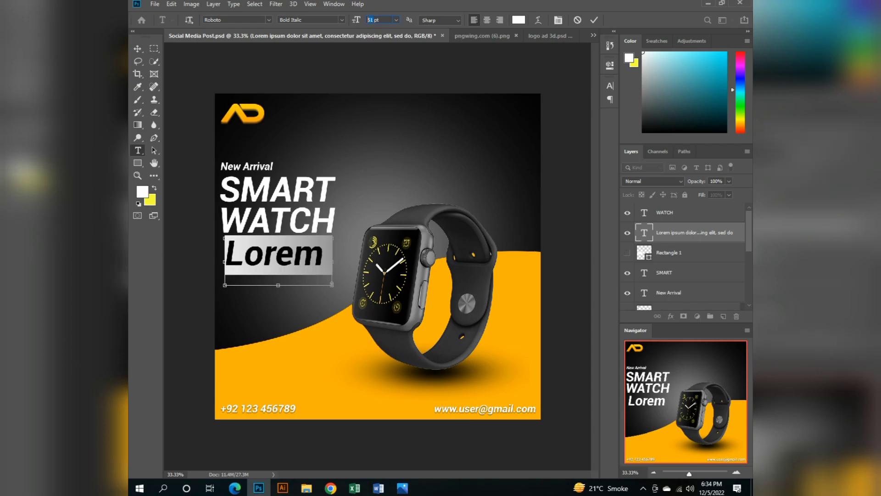
type("11")
key("Return")
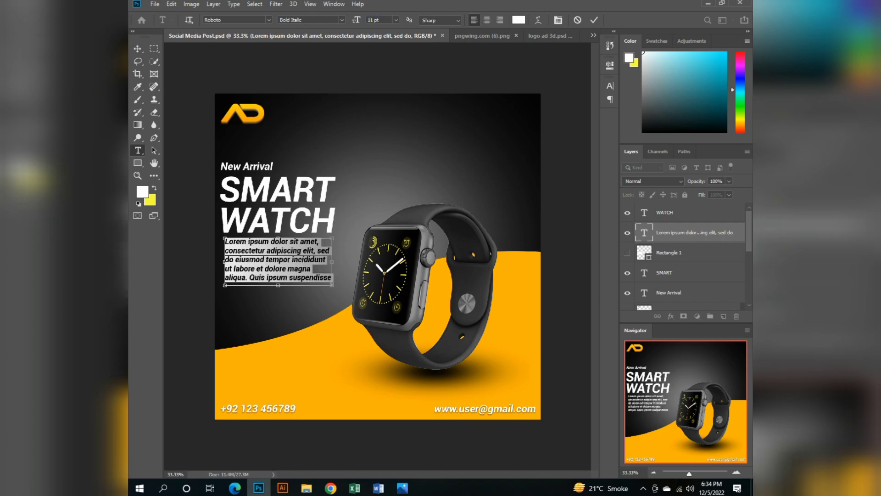
double_click(371, 20)
type("20")
key("Return")
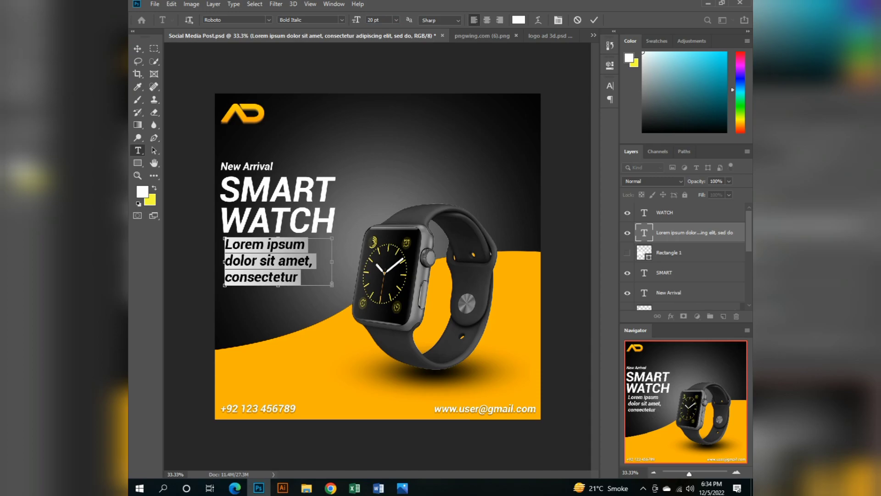
Reduce the Lorem ipsum paragraph's font size to just under 14 pt and commit the text.
double_click(371, 20)
key("Down")
key("Down")
key("Down")
key("Down")
key("Down")
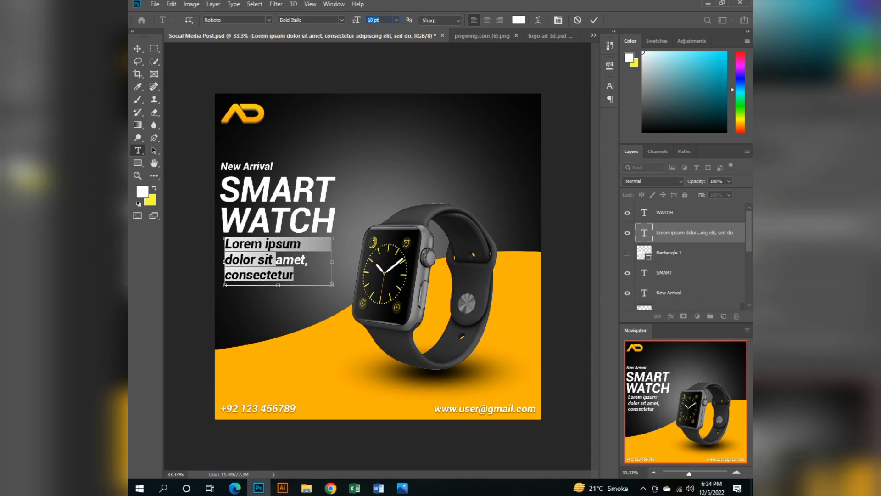
key("Down")
key("Down")
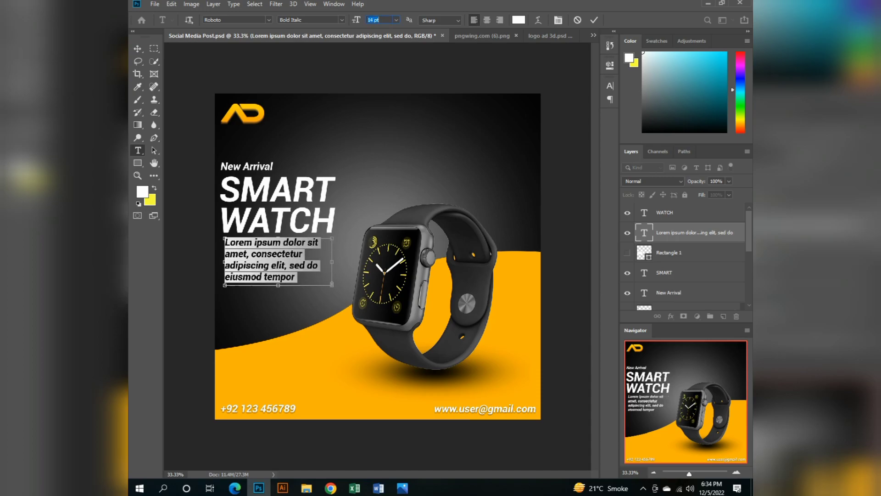
left_click(137, 48)
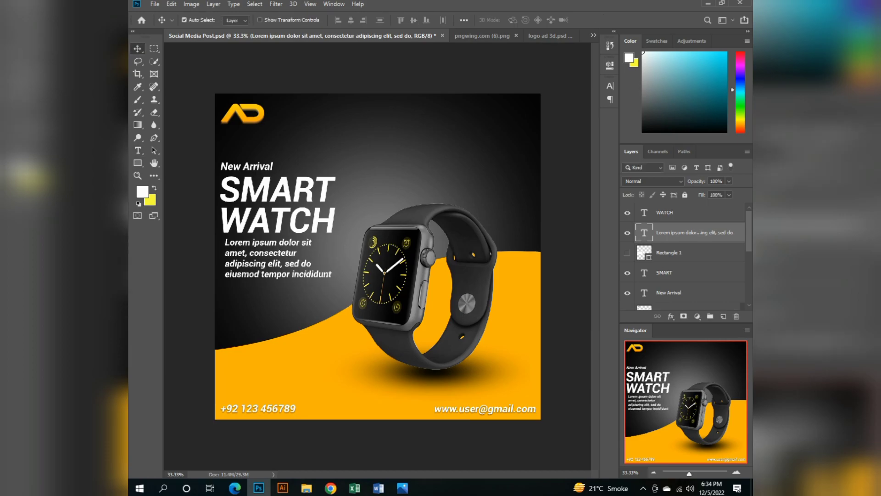
Nudge the Lorem ipsum paragraph slightly left and down to line it up under the WATCH headline.
key("Left")
key("Left")
key("Left")
key("Left")
key("Left")
key("Left")
key("Down")
key("Down")
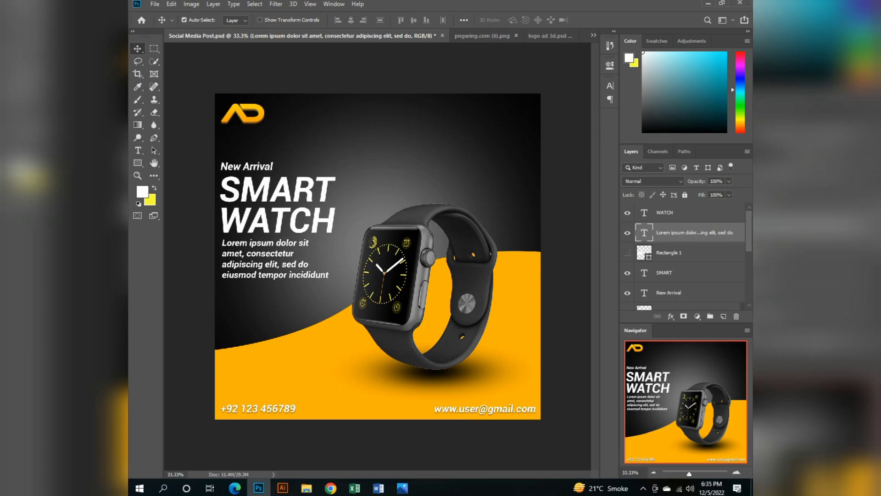
double_click(644, 273)
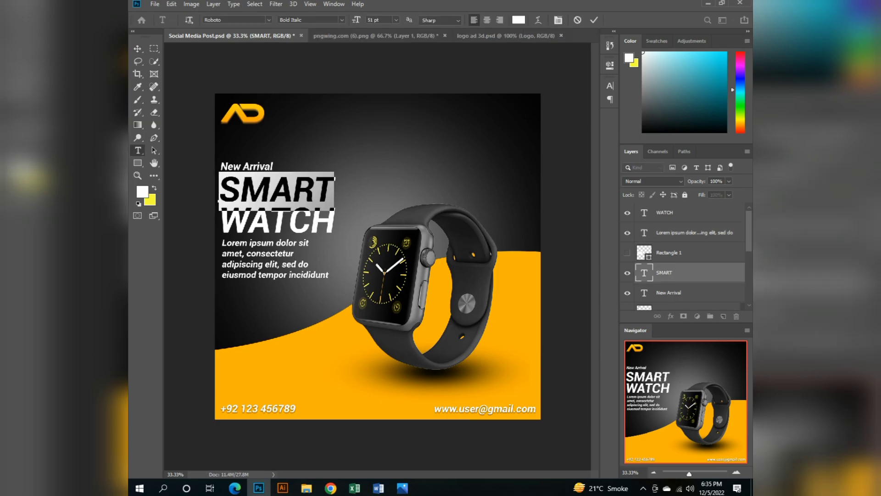
left_click(669, 252)
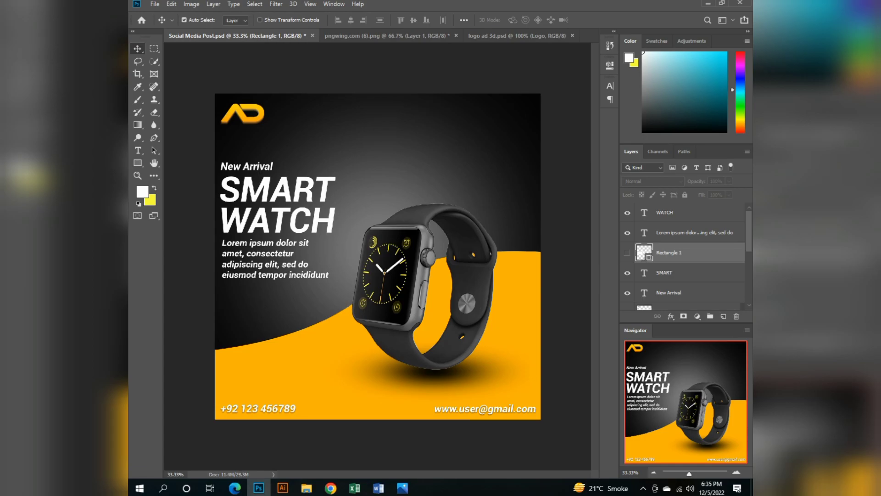
left_click(669, 293)
left_click(664, 273)
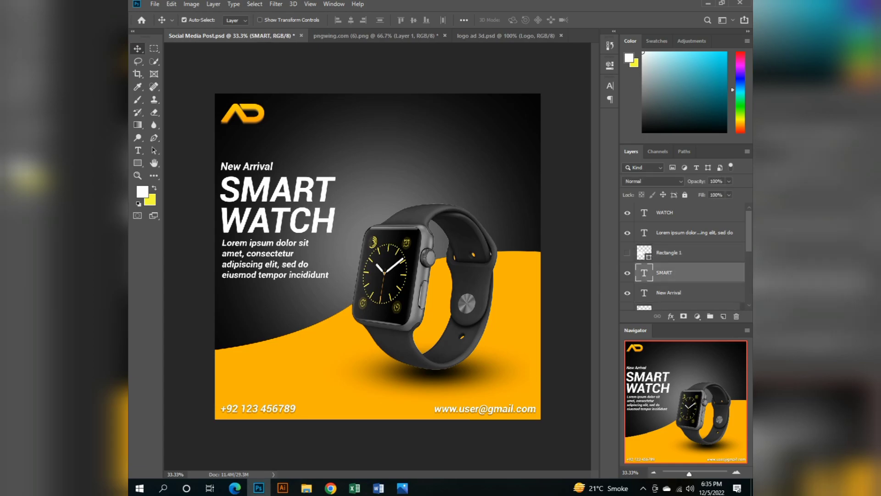
Recolor the WATCH headline text to golden yellow ffc000 and commit the text.
double_click(644, 213)
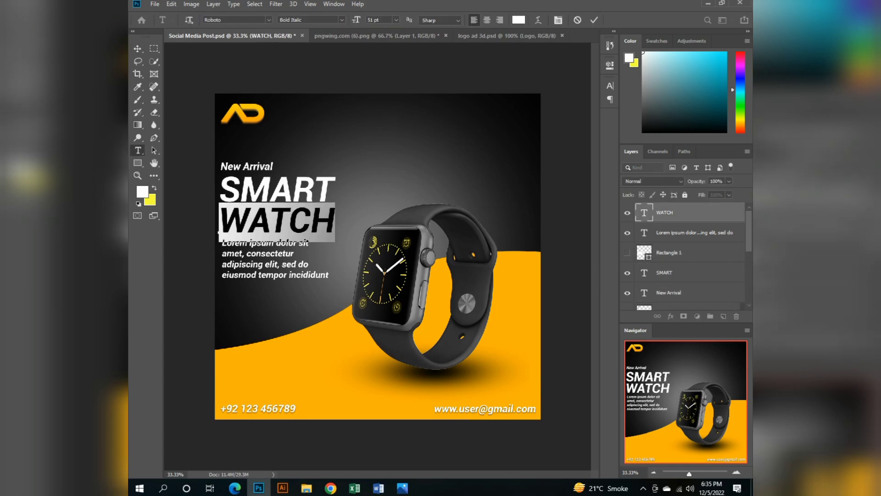
left_click(142, 192)
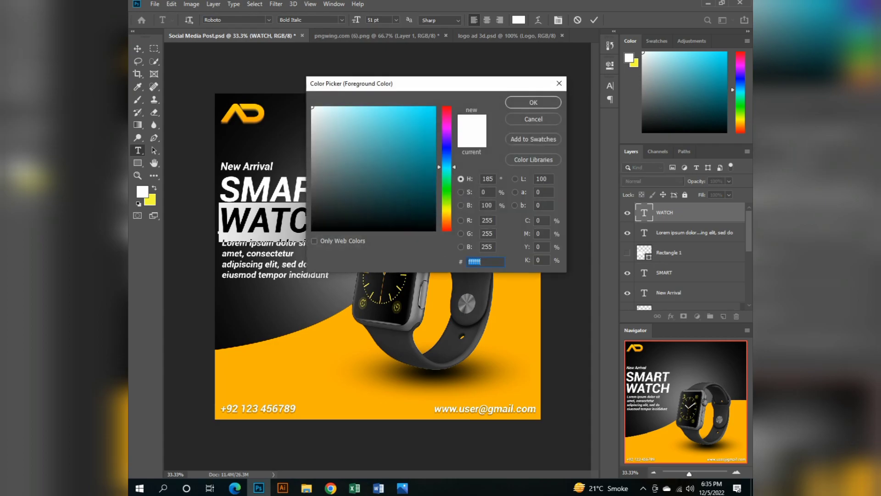
left_click_drag(448, 167, 448, 215)
left_click(435, 107)
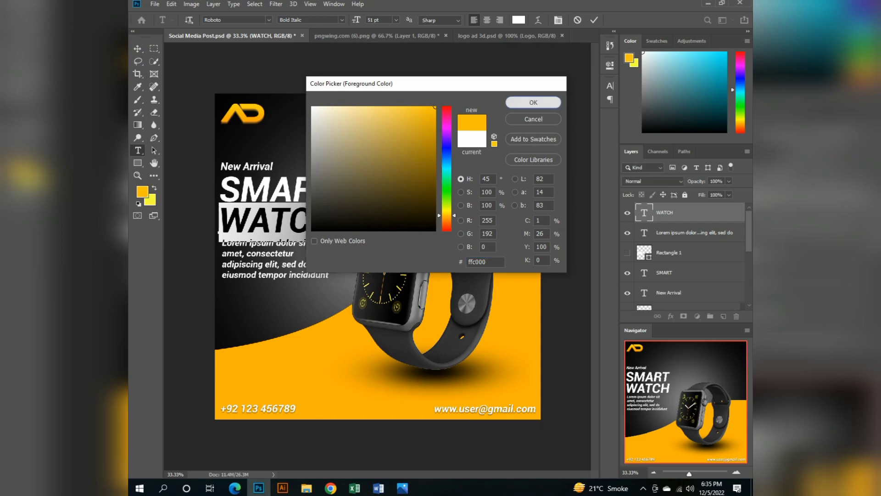
left_click(534, 102)
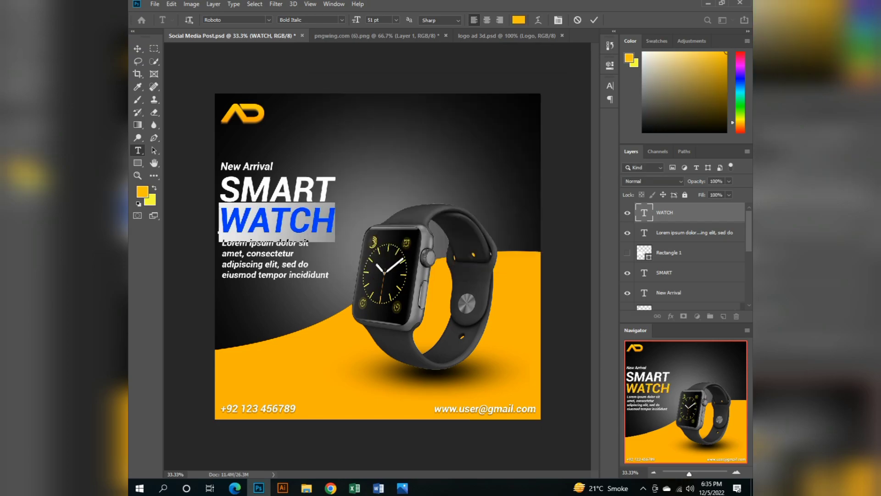
left_click(137, 49)
Save the document and delete the hidden Rectangle 1 layer.
left_click(266, 254)
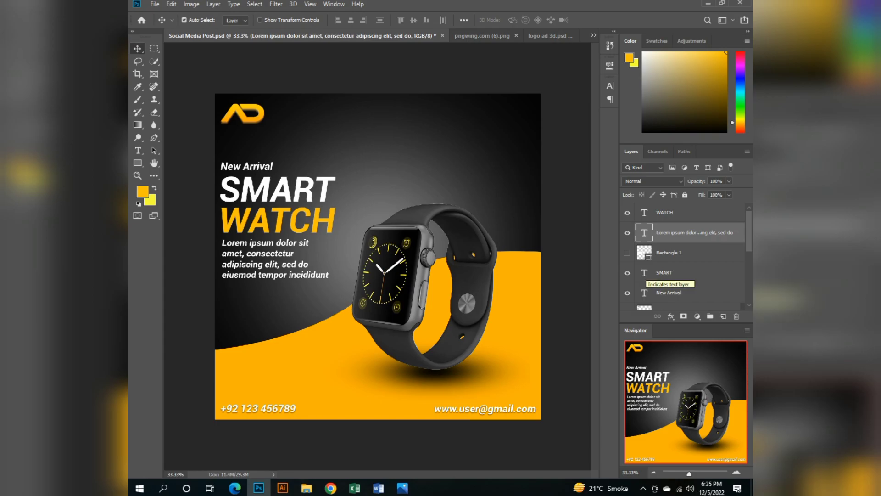
key("ctrl+s")
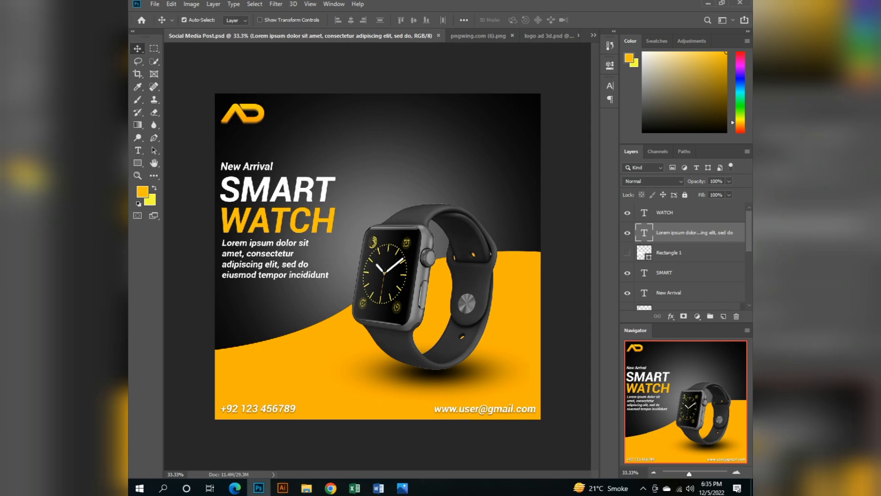
left_click(670, 253)
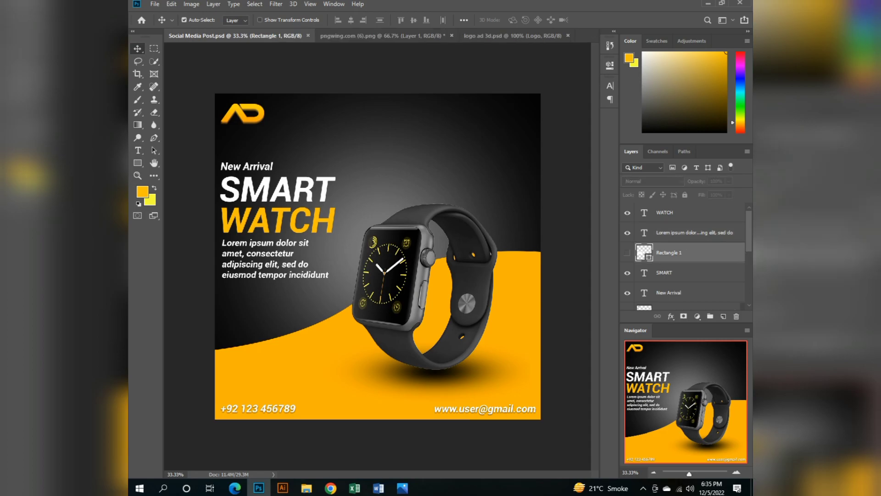
key("Delete")
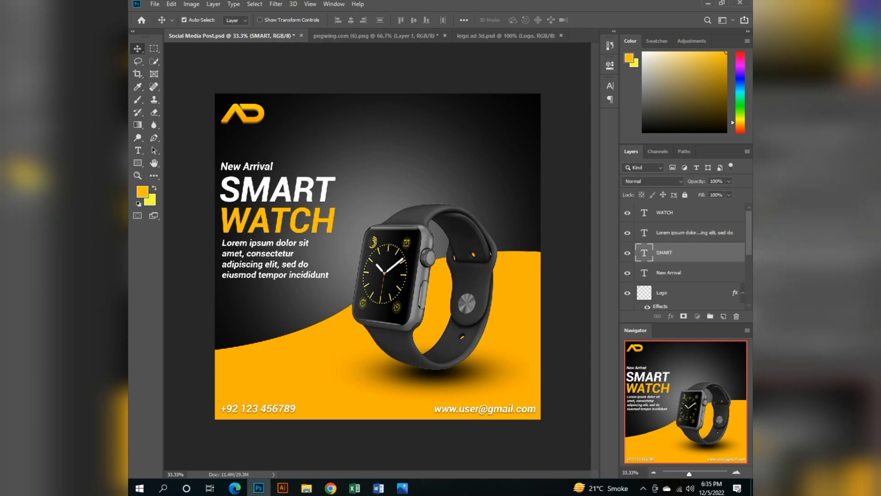
Group the WATCH, Lorem ipsum, SMART and New Arrival text layers and name the group TEXT.
left_click(669, 273)
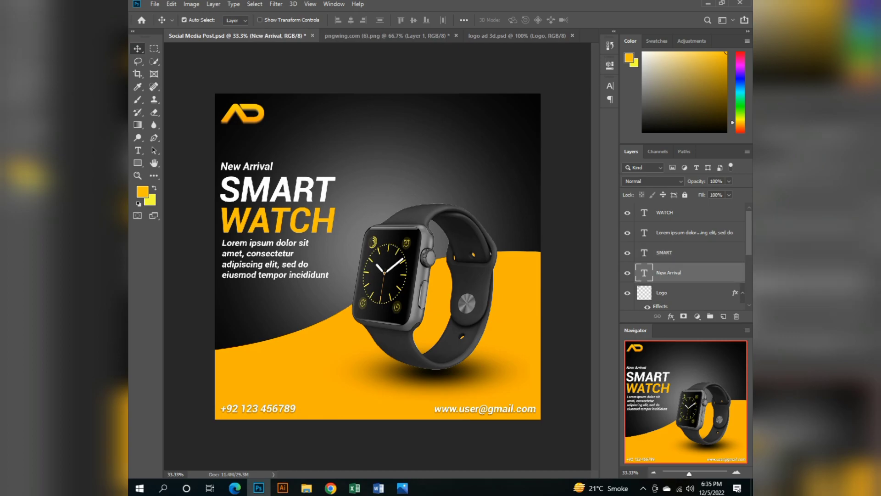
left_click(666, 213, "shift")
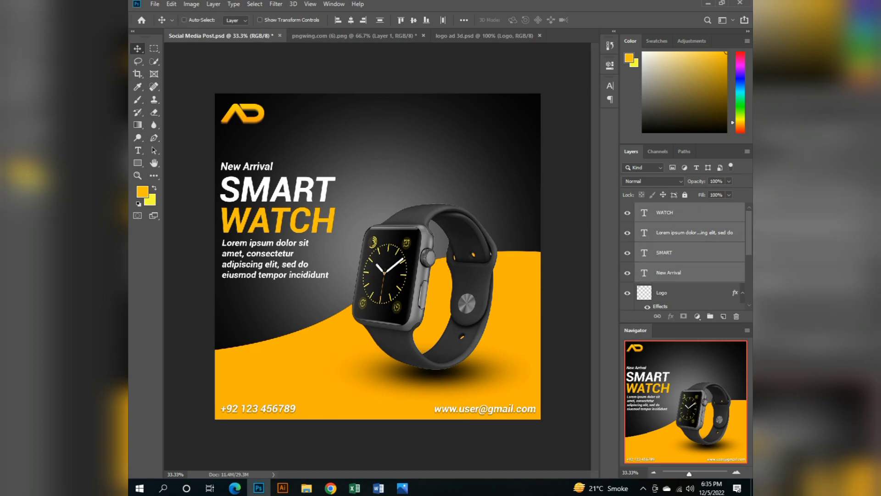
key("ctrl+g")
double_click(665, 209)
key("BackSpace")
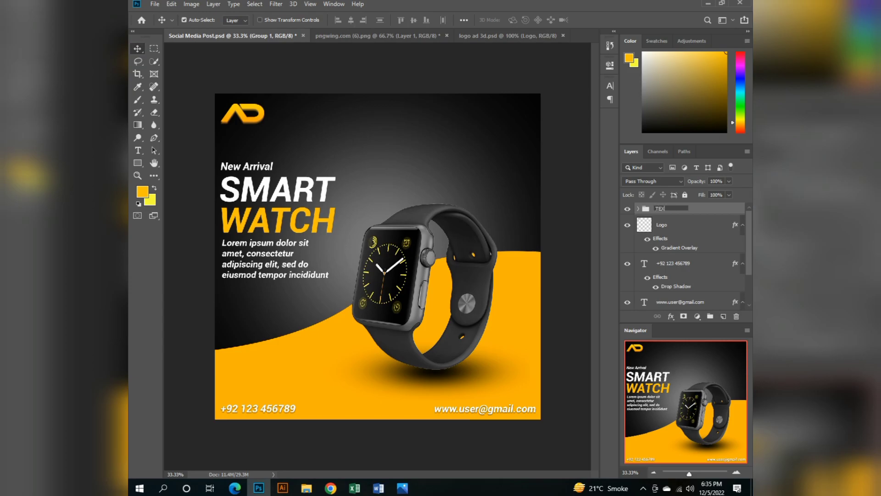
key("Return")
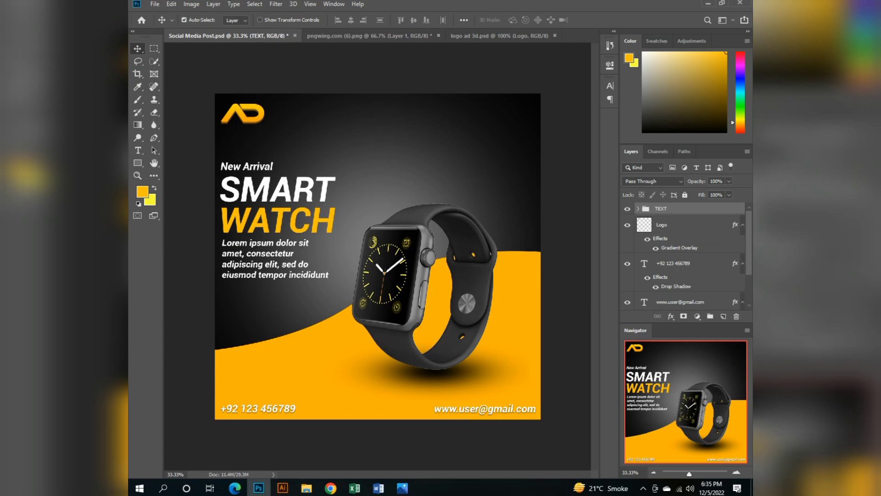
Move the phone number and e-mail text layers into the TEXT group.
scroll(684, 257, "down", 3)
scroll(684, 257, "up", 2)
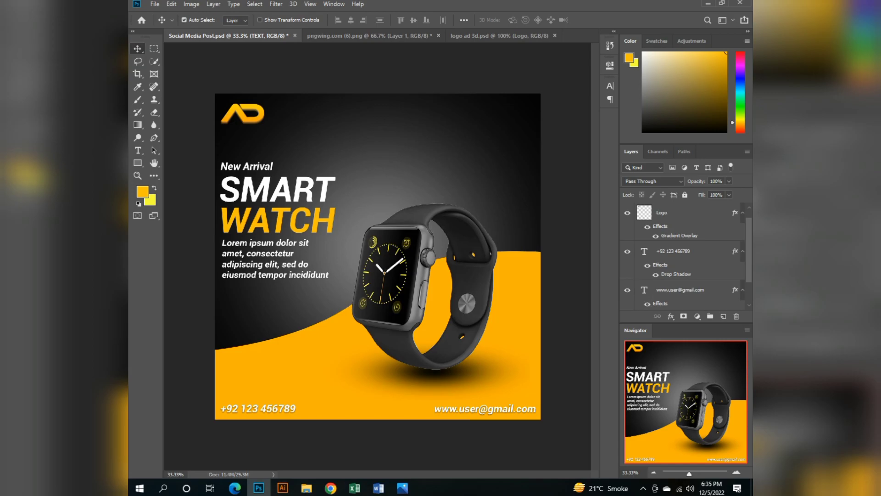
scroll(684, 263, "up", 1)
left_click(684, 262)
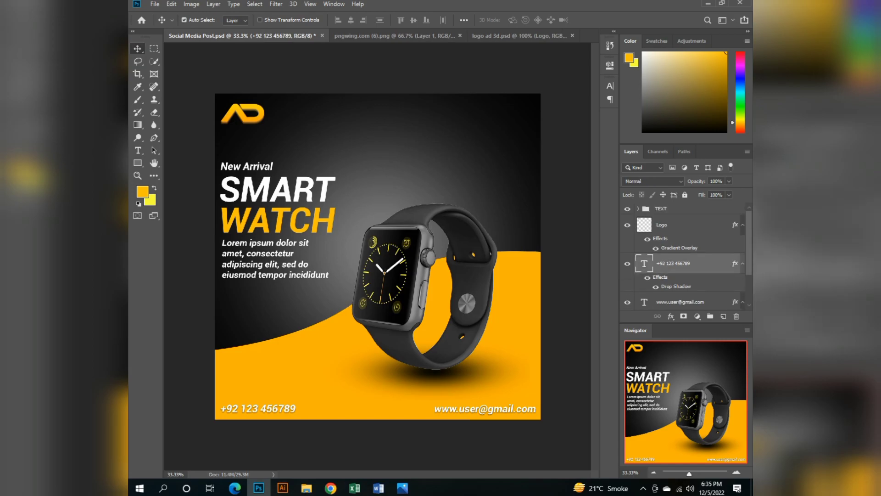
left_click_drag(684, 263, 684, 209)
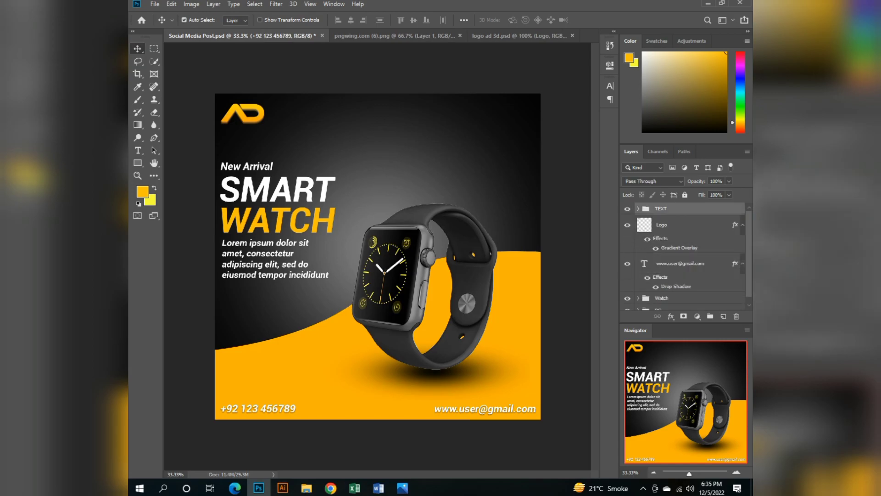
left_click_drag(681, 264, 681, 209)
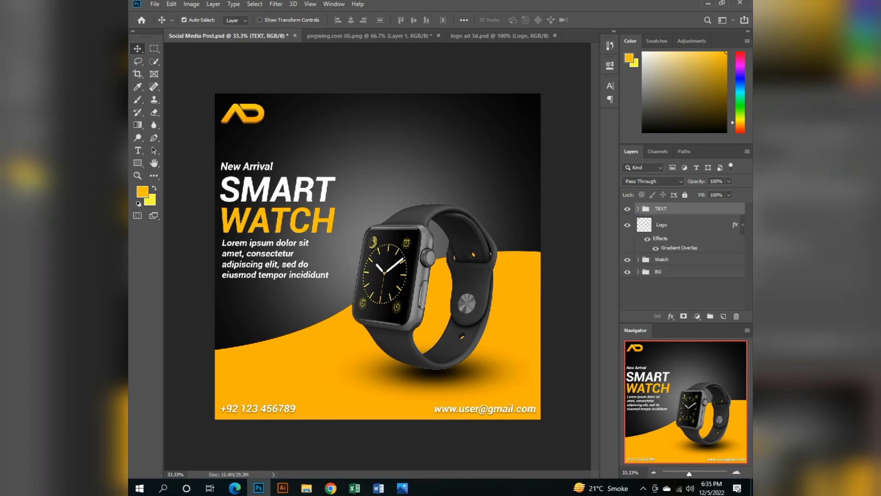
Put the Logo layer into its own group named LOGO and collapse the group.
left_click(680, 224)
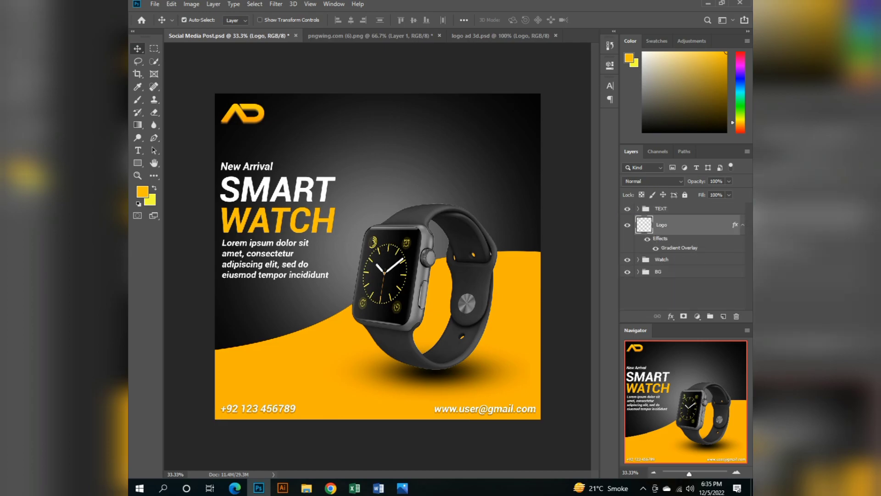
key("ctrl+g")
double_click(665, 221)
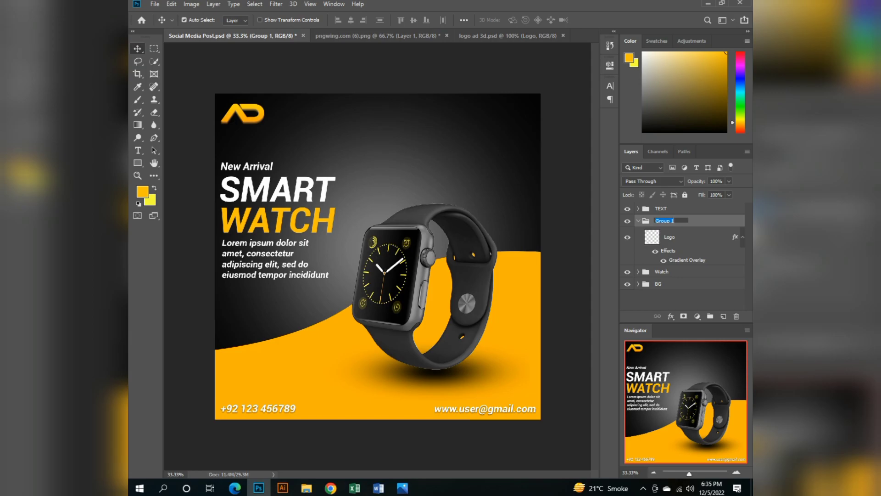
type("LOGO")
key("Return")
left_click(639, 220)
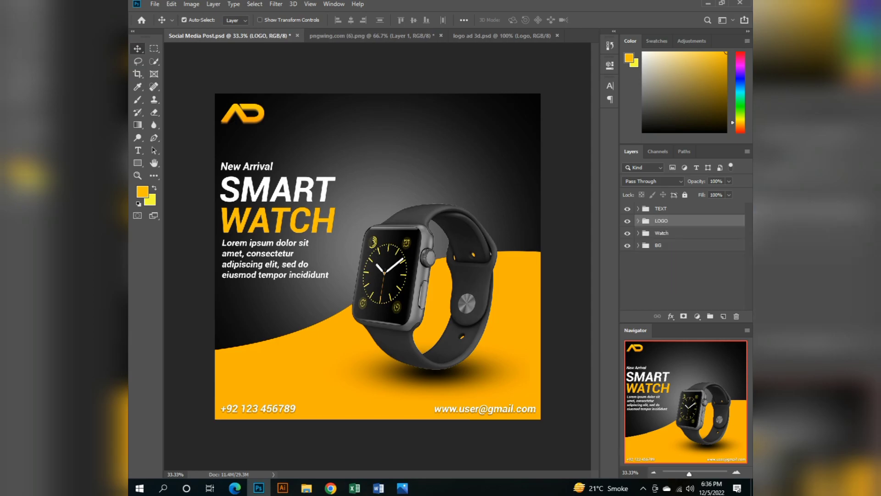
Apply a drop shadow to the WATCH text layer in the TEXT group, leaving Color Overlay off.
left_click(665, 209)
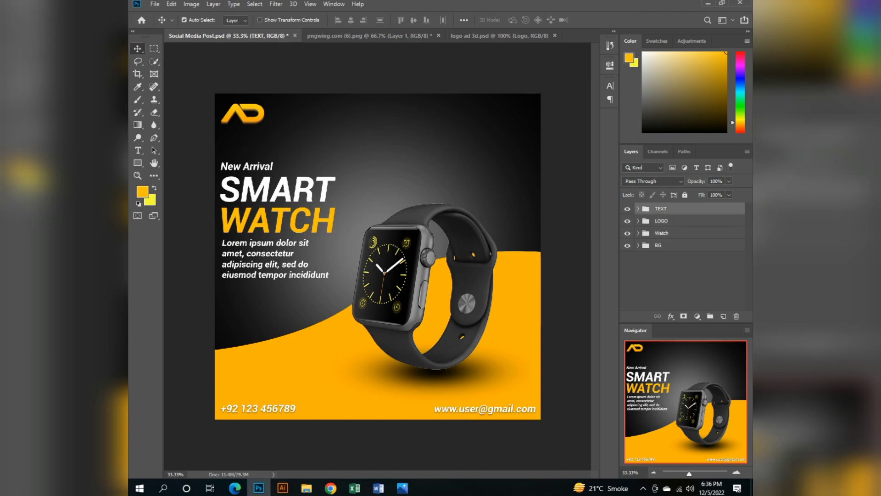
left_click(638, 209)
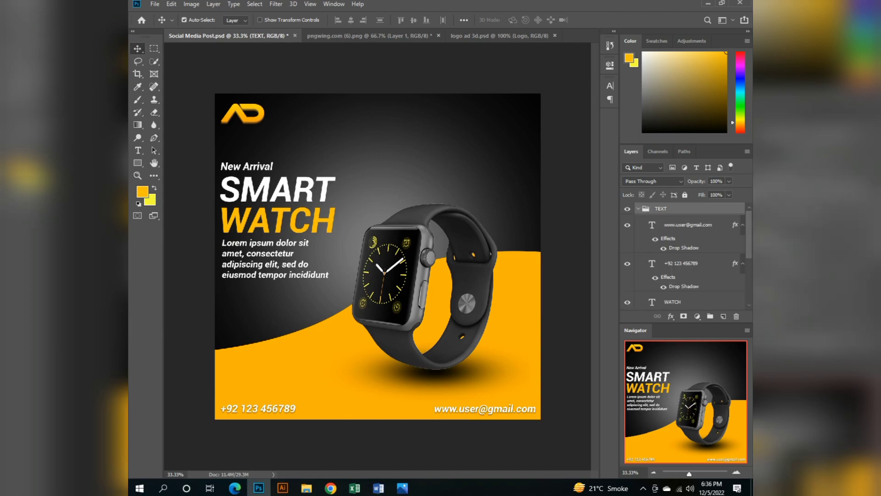
scroll(684, 257, "down", 3)
right_click(673, 241)
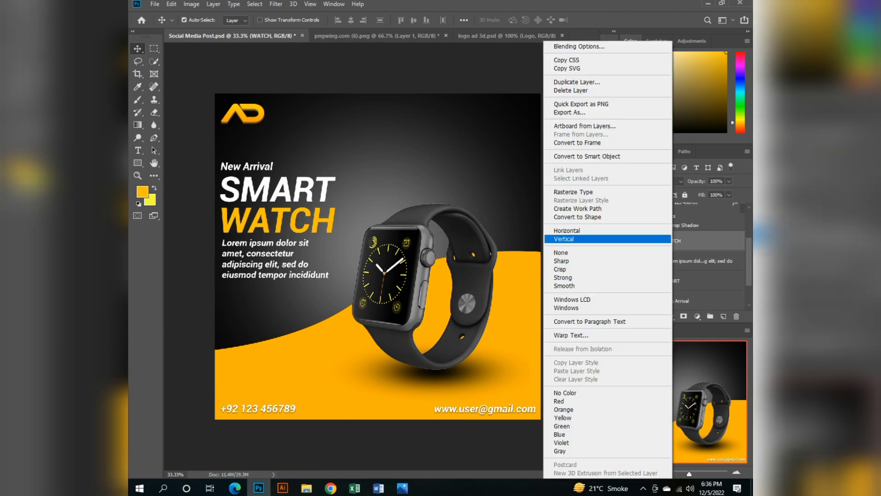
key("Escape")
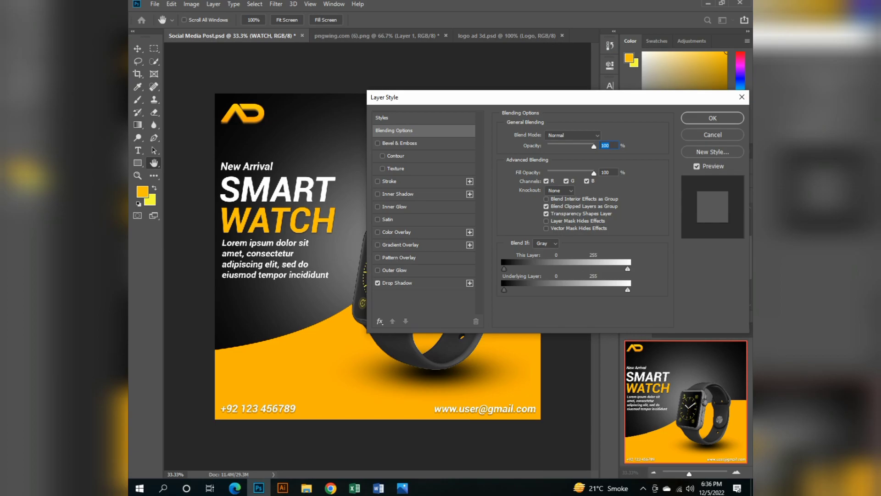
left_click(397, 232)
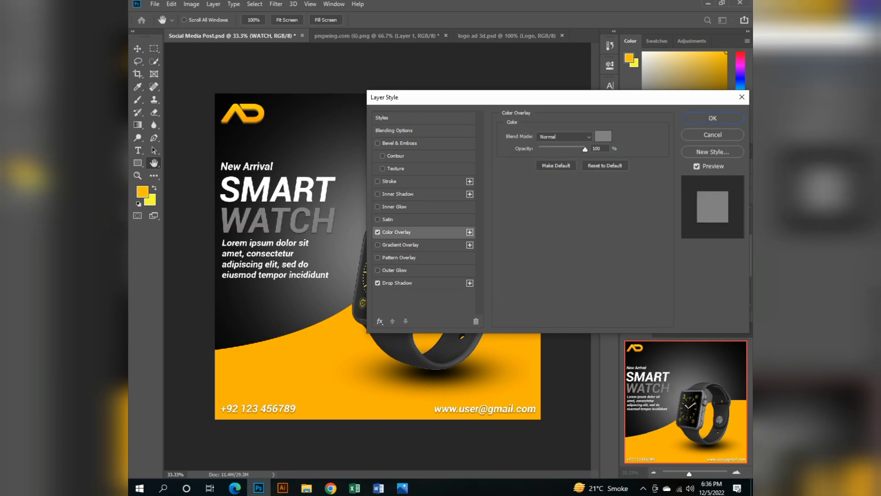
left_click(378, 232)
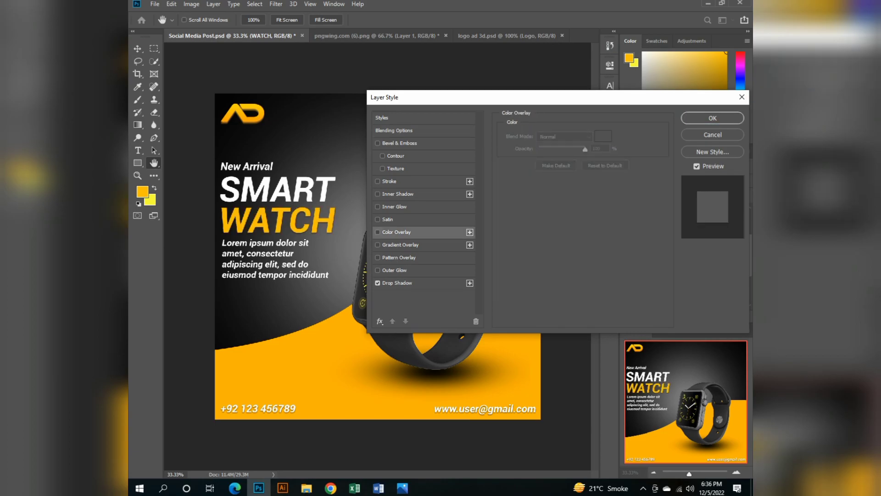
left_click(713, 118)
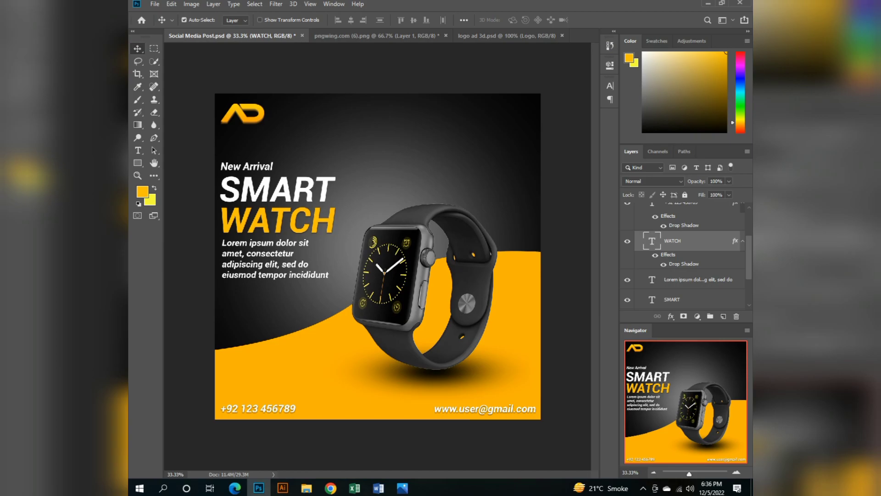
Apply a drop shadow to the SMART text layer in the TEXT group.
left_click(699, 279)
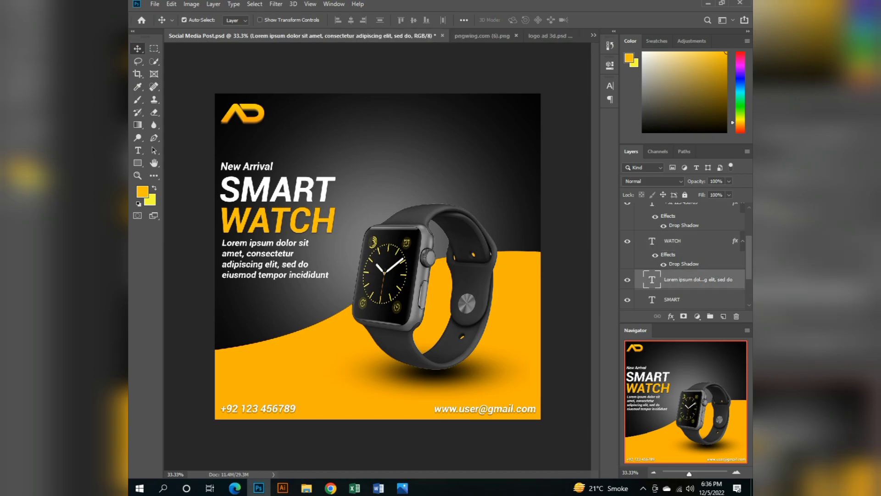
left_click(666, 300)
right_click(665, 300)
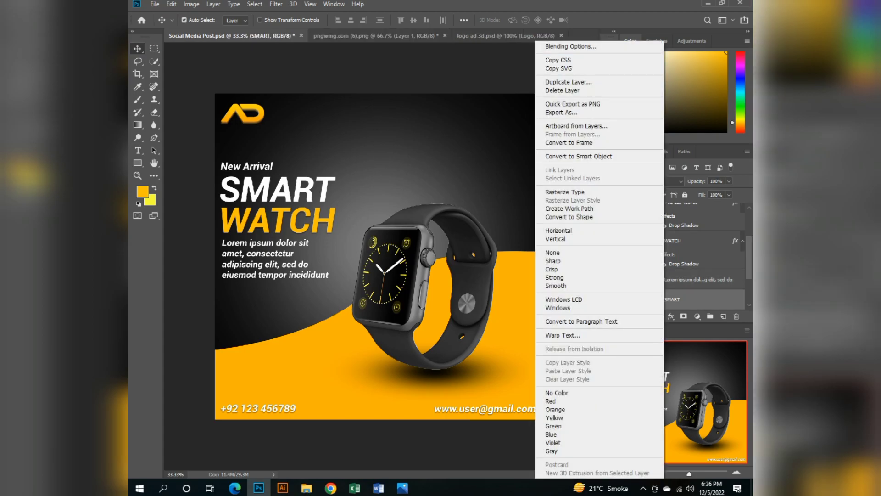
left_click(606, 47)
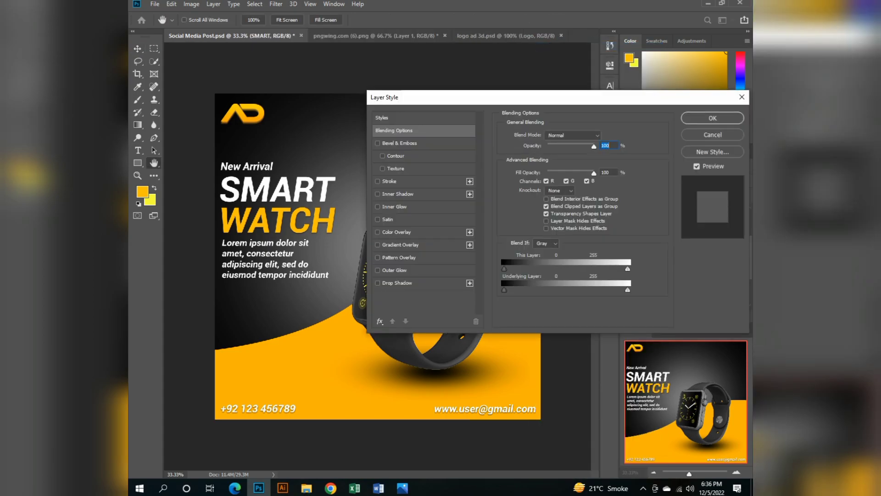
left_click(378, 284)
key("Return")
scroll(684, 257, "down", 2)
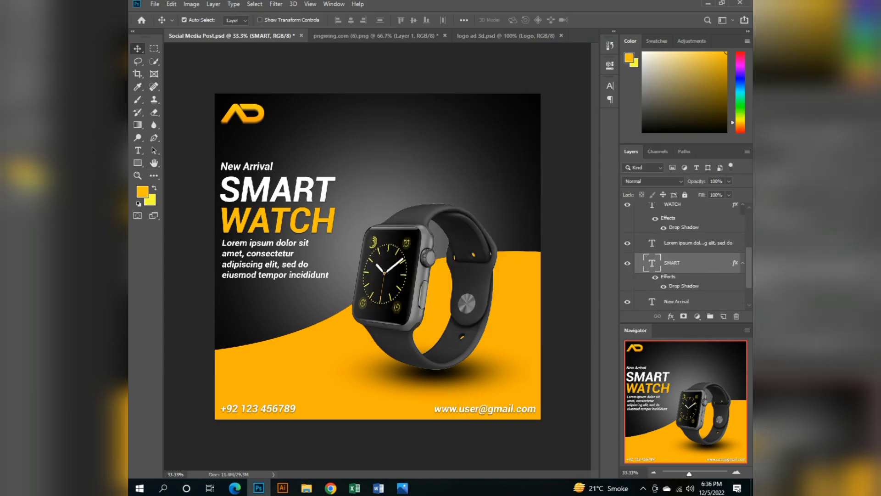
scroll(684, 255, "down", 2)
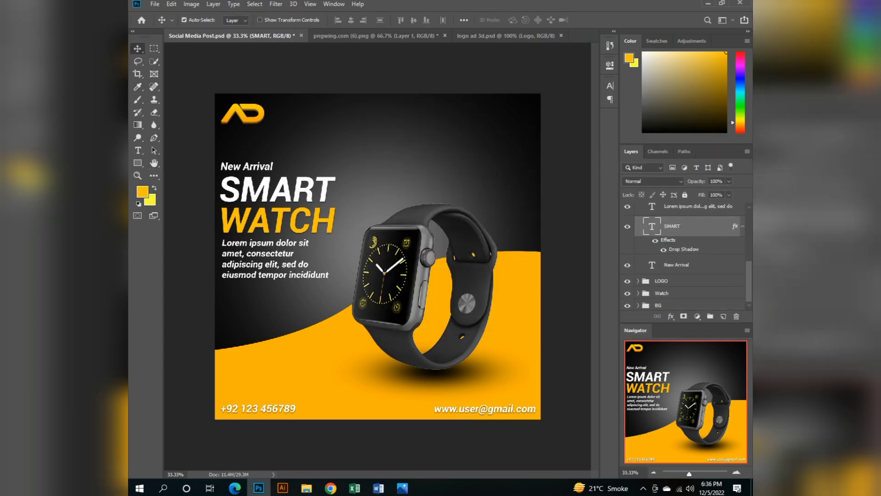
Apply a drop shadow to the New Arrival text layer and save the document.
right_click(663, 265)
left_click(583, 46)
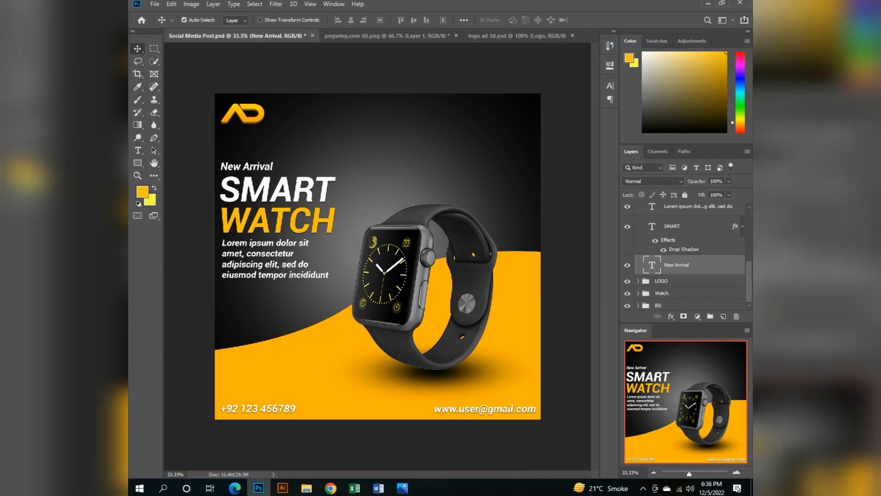
left_click(397, 284)
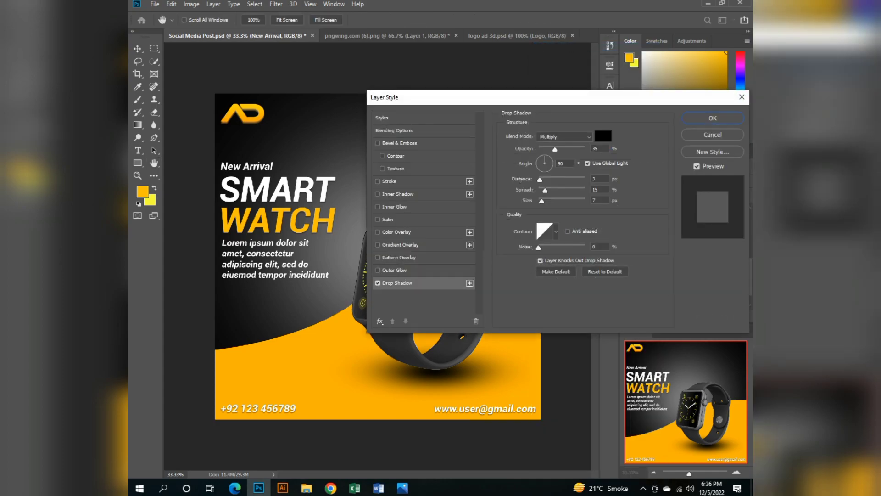
key("Return")
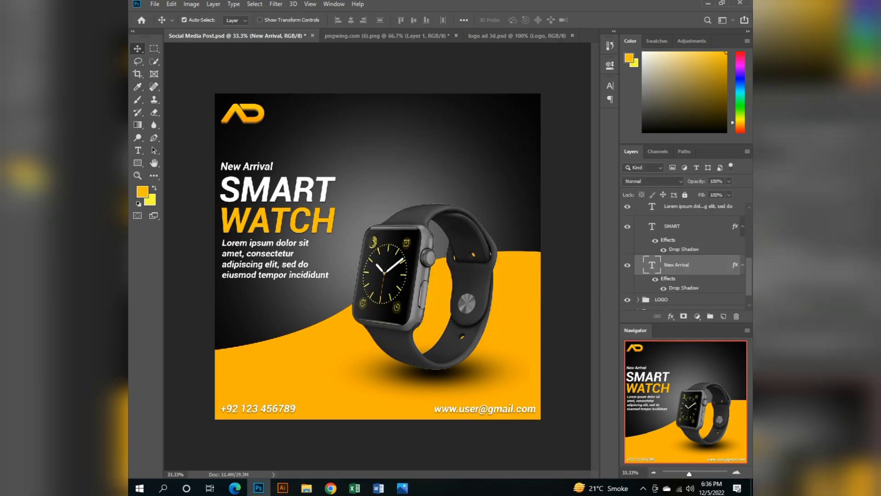
key("ctrl")
key("ctrl+s")
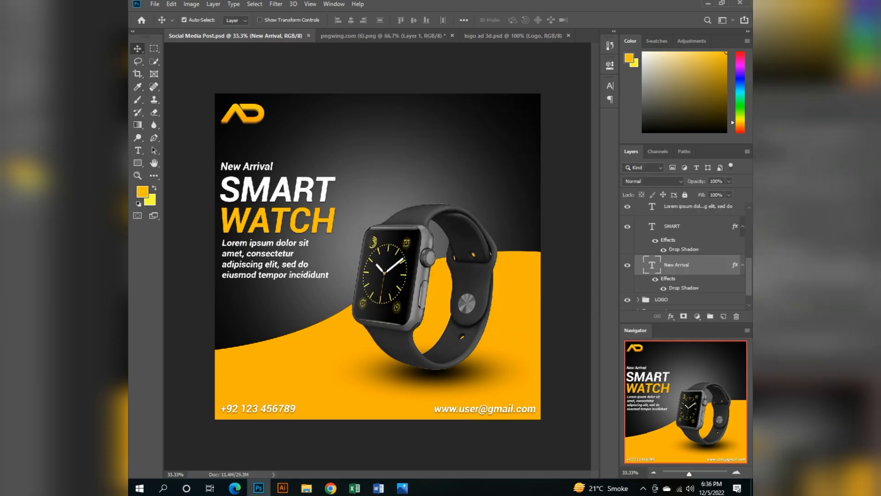
Draw a rounded rectangle about 466 by 103 px below the watch's lower-left edge, with a 10 px corner radius and white fill.
left_click(137, 163)
left_click(189, 172)
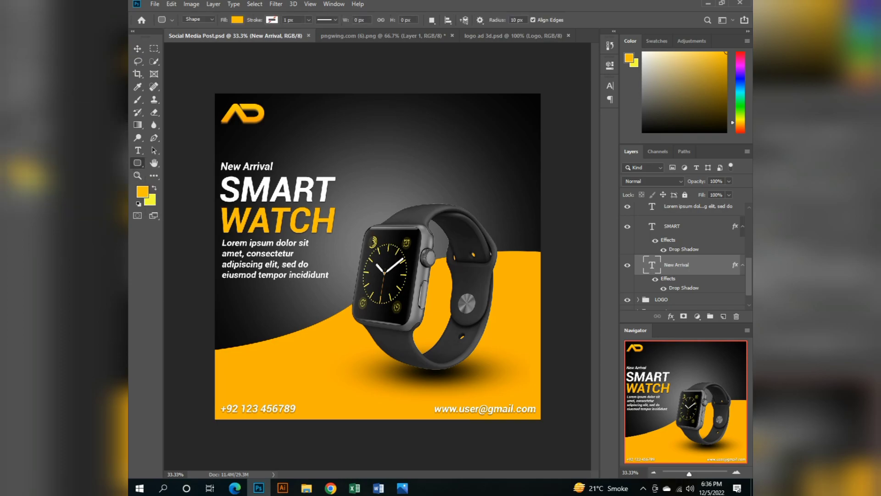
left_click_drag(297, 342, 373, 360)
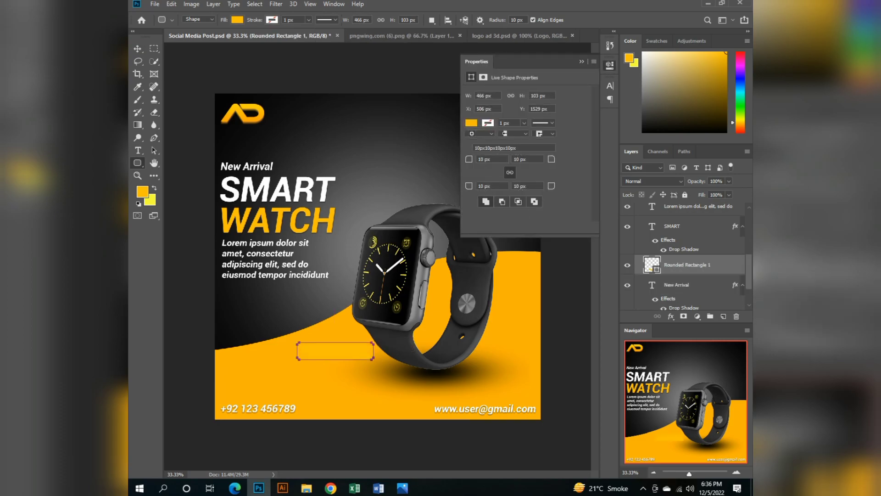
left_click(472, 123)
left_click(478, 174)
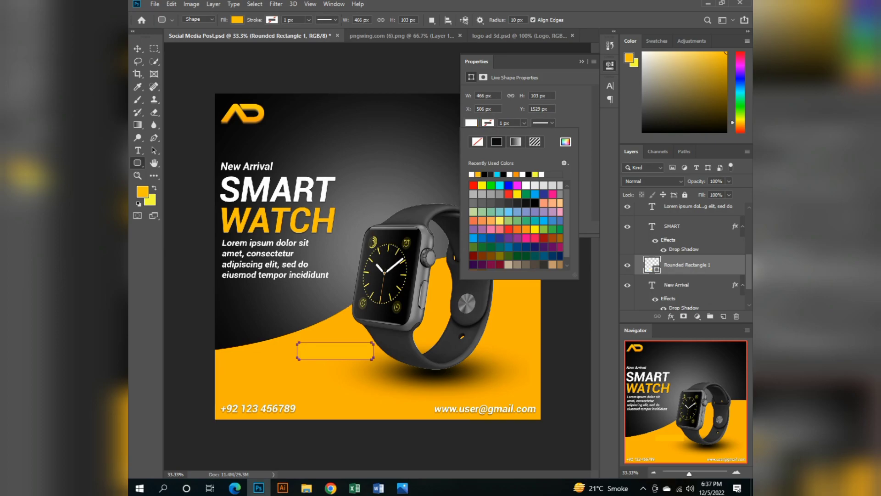
Move the white rounded rectangle down to about X 465 px, Y 1632 px and close its shape properties.
left_click(138, 48)
left_click_drag(346, 351, 339, 366)
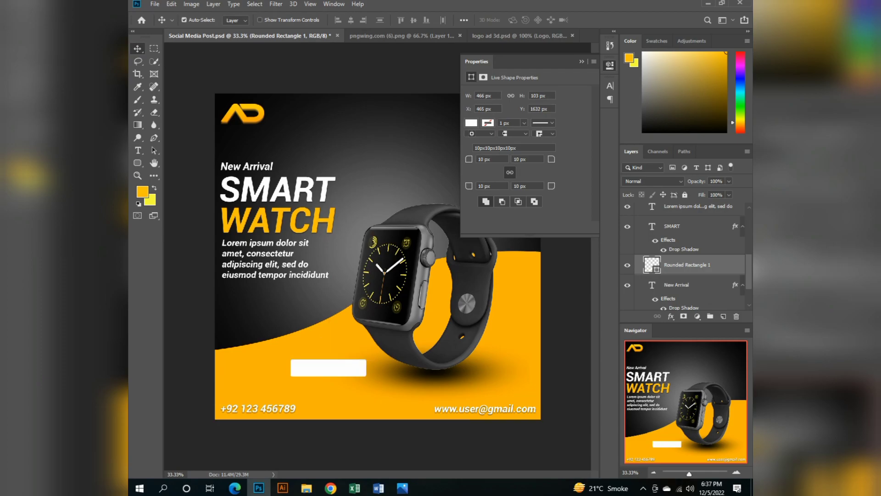
left_click(582, 62)
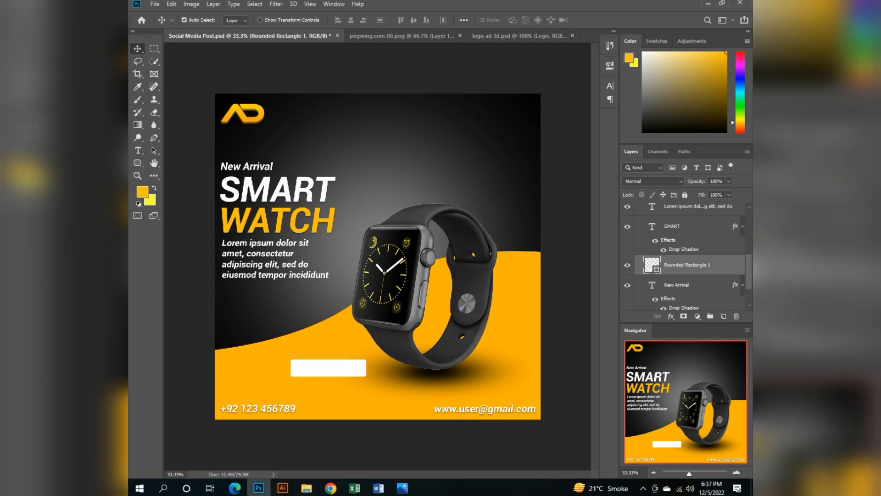
Duplicate the New Arrival text, place the copy just above the white rectangle and change its wording to ORDER NOW.
left_click(247, 167)
key("ctrl")
key("ctrl+j")
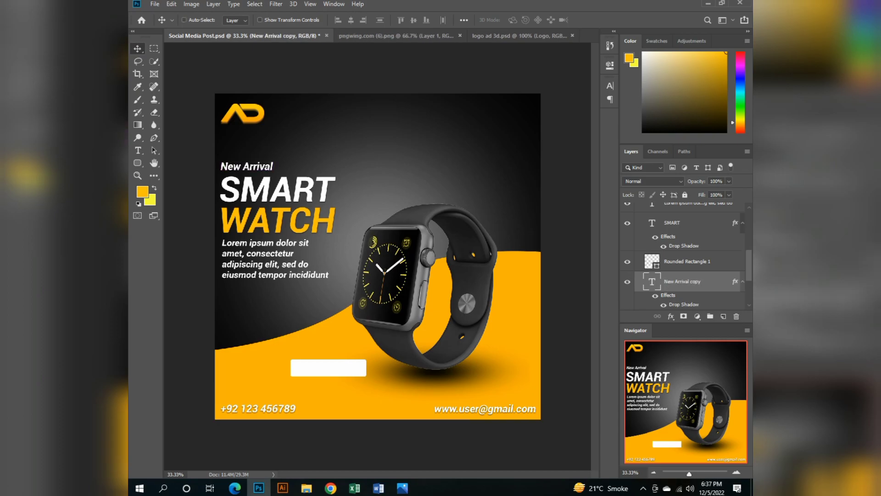
left_click_drag(247, 167, 336, 350)
double_click(336, 350)
type("ORDER NOW")
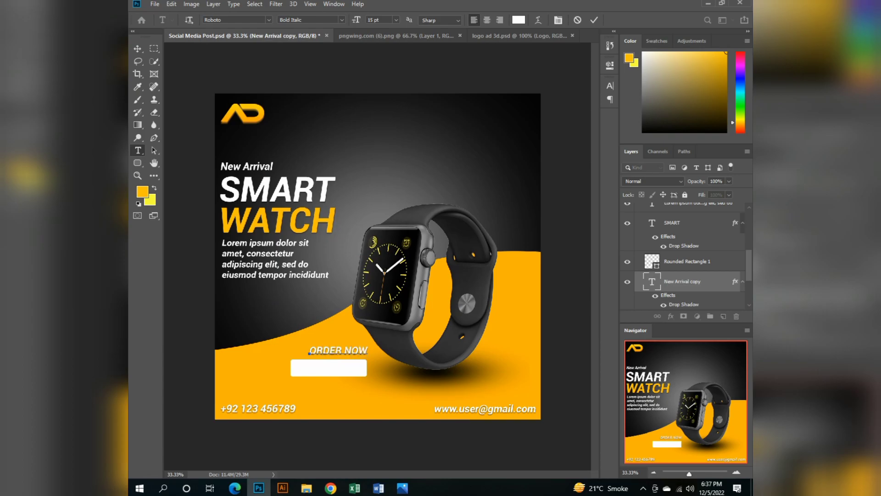
Recolor the ORDER NOW text with the yellow-orange foreground color.
key("ctrl+a")
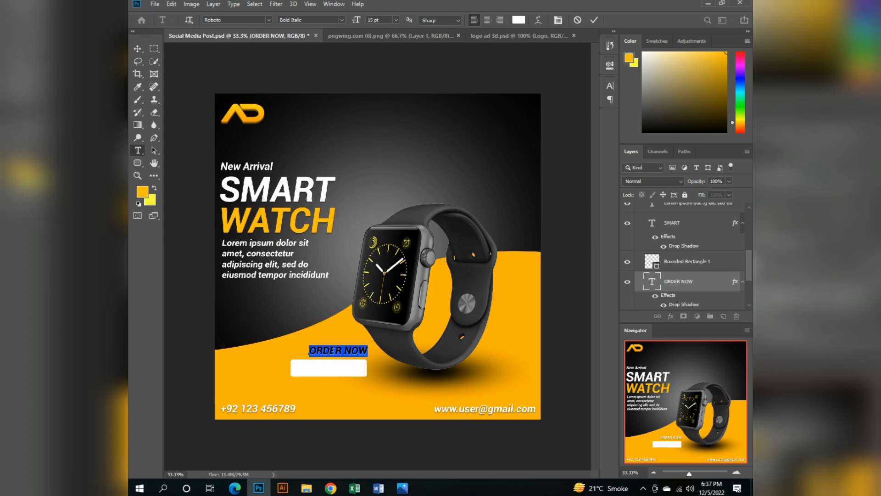
key("alt+BackSpace")
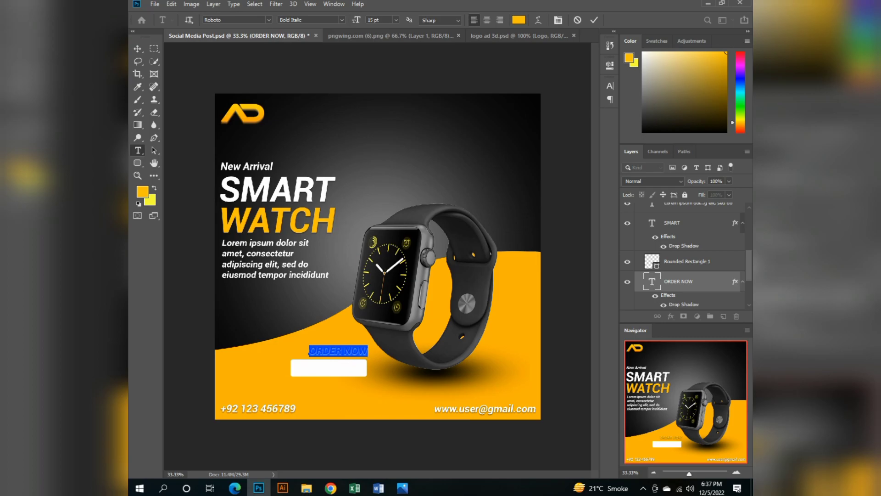
left_click(138, 49)
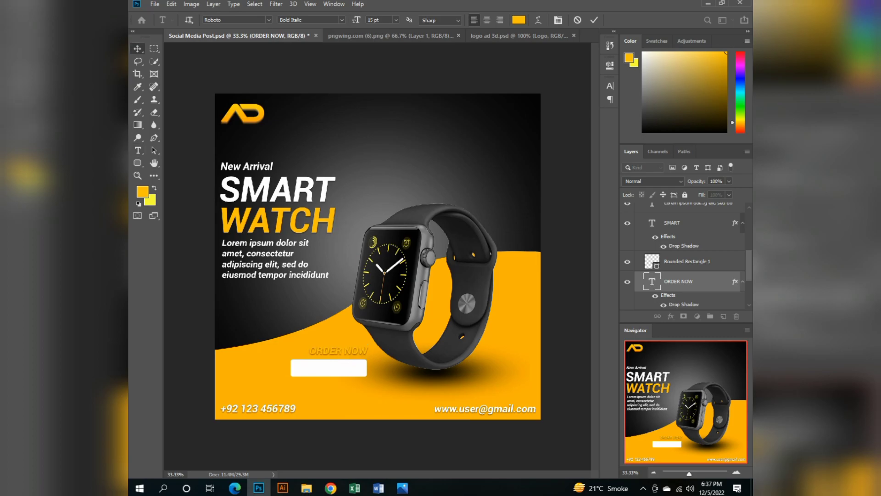
Center the ORDER NOW text on the white rectangle and place its layer above the rectangle layer.
left_click(329, 368)
left_click_drag(328, 350, 317, 368)
left_click_drag(680, 281, 679, 252)
key("Down")
key("Down")
key("Down")
key("Down")
key("Down")
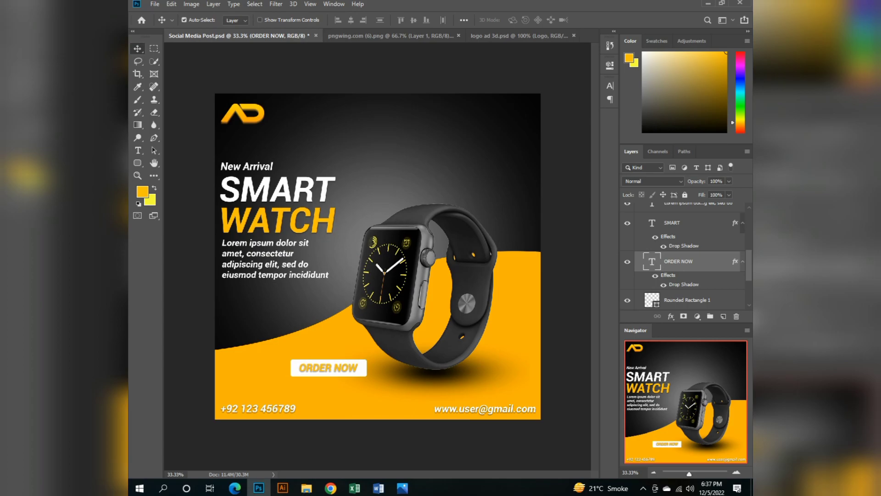
Strengthen the drop shadow of the ORDER NOW text to 56% opacity and 24% spread.
right_click(689, 260)
left_click(686, 270)
left_click(396, 283)
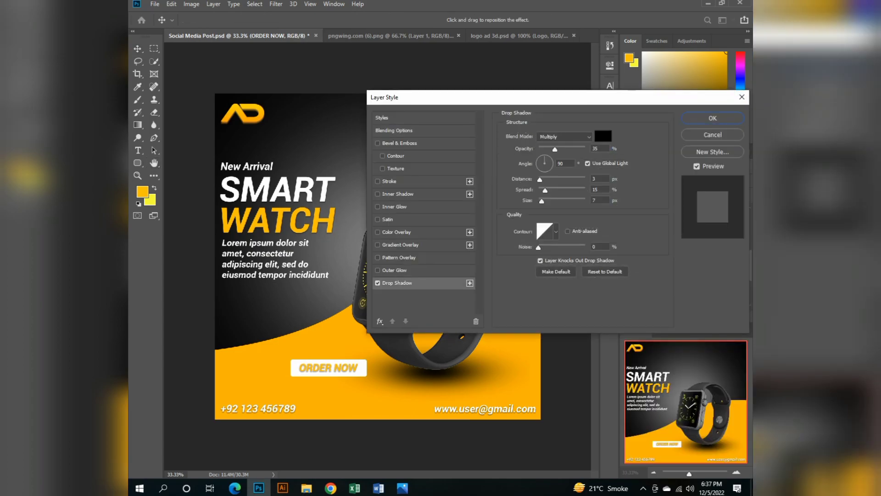
mouse_move(555, 149)
left_mouse_down()
mouse_move(586, 149)
mouse_move(567, 149)
left_mouse_up()
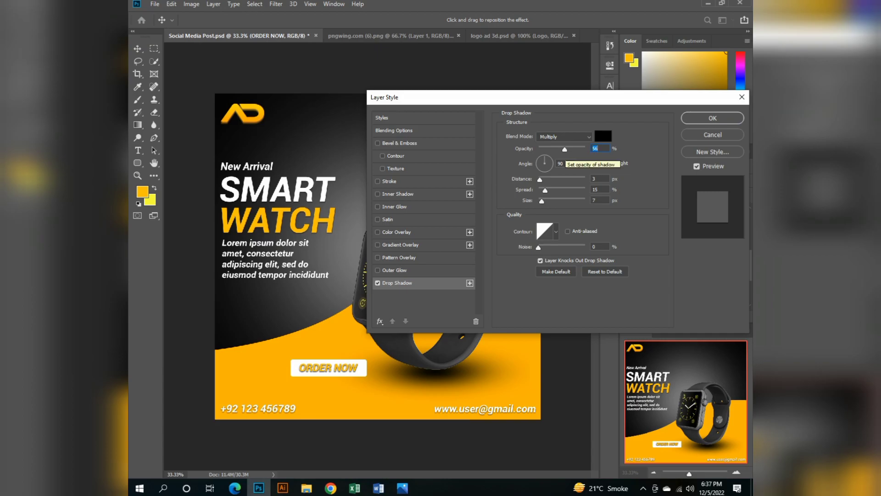
left_click_drag(545, 191, 549, 191)
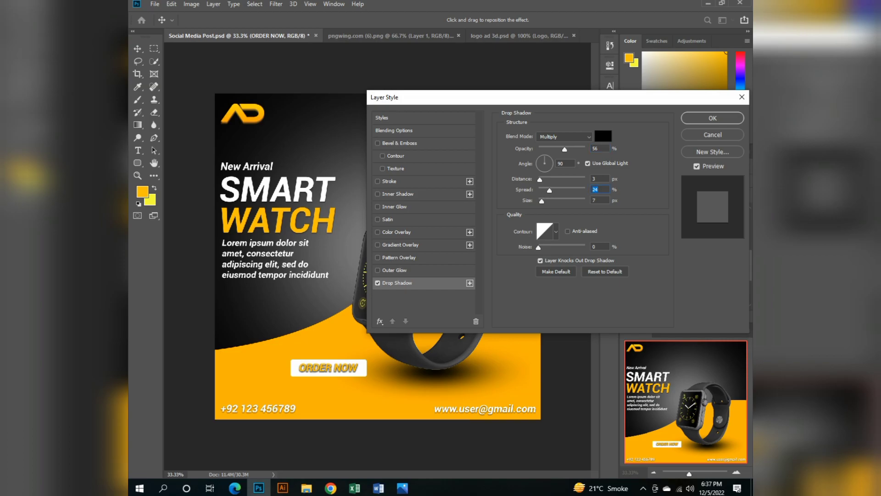
left_click(713, 118)
Enlarge the ORDER NOW text to 20 pt and check how it fits the white rectangle.
key("ctrl+t")
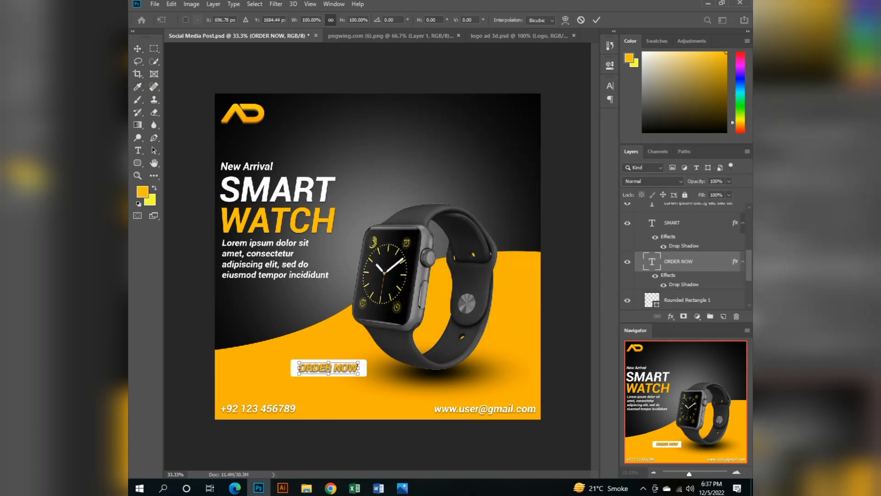
scroll(316, 363, "up", 5)
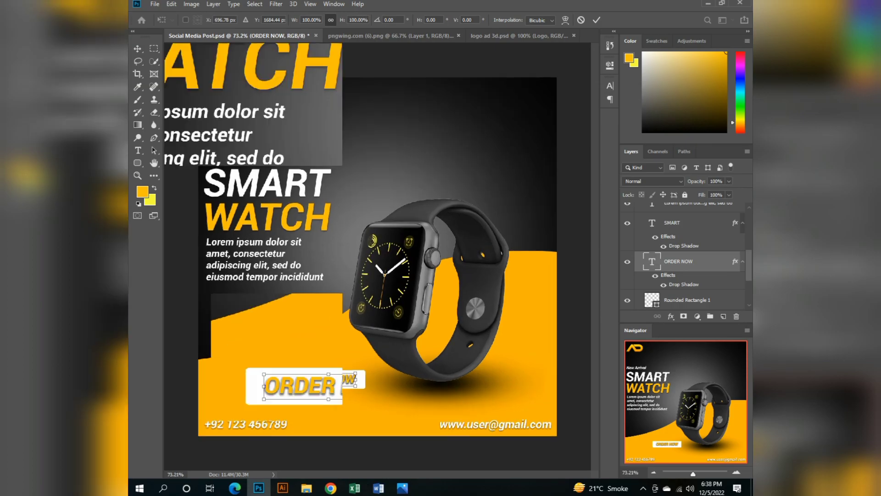
scroll(275, 402, "up", 1)
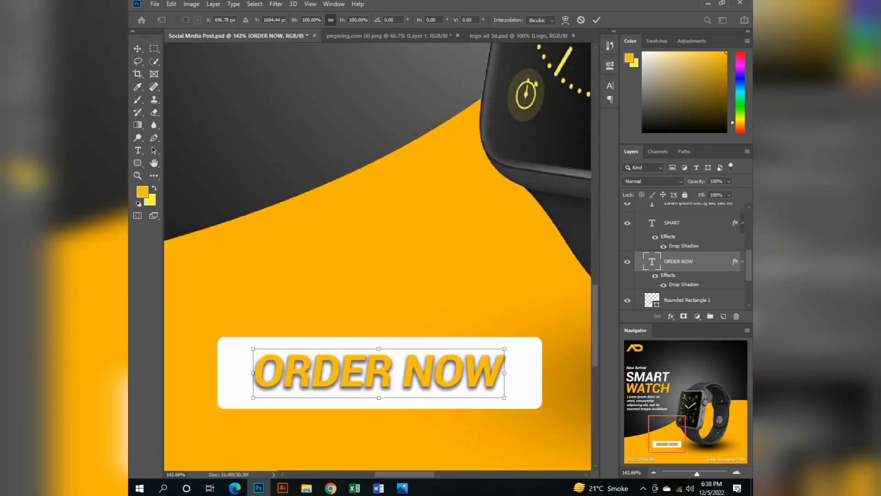
scroll(275, 402, "up", 1)
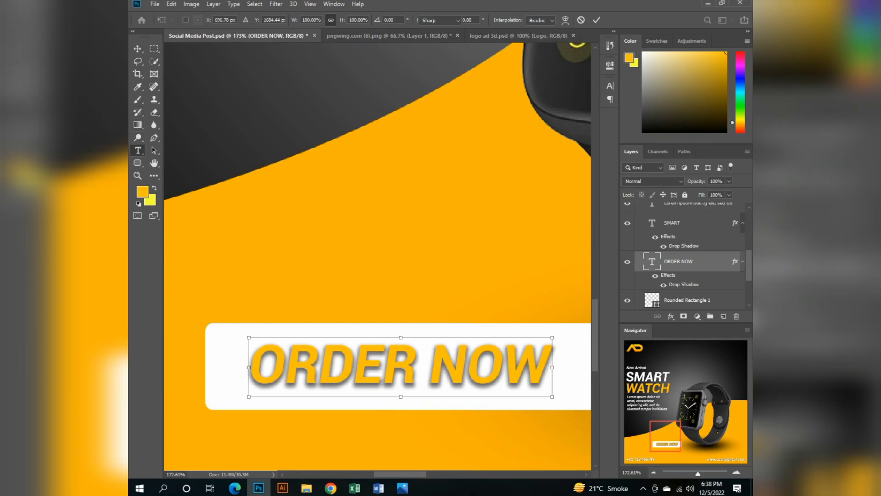
left_click(137, 150)
left_click(372, 20)
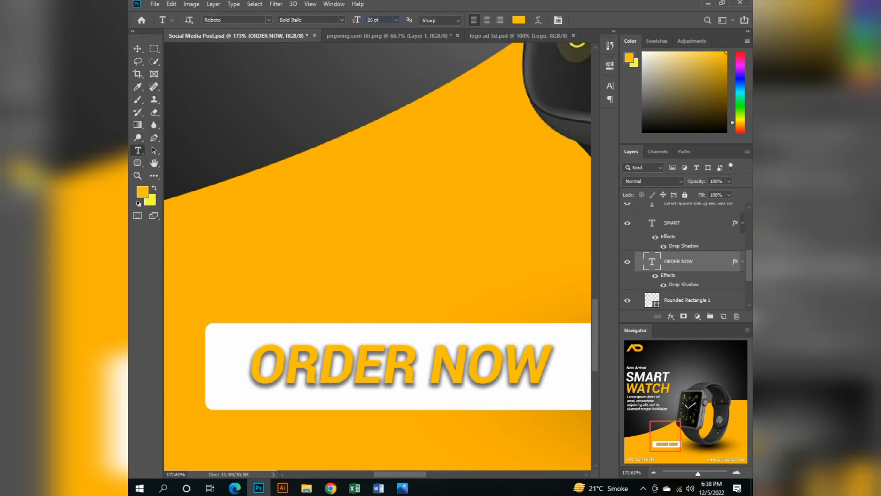
key("Up")
key("Up")
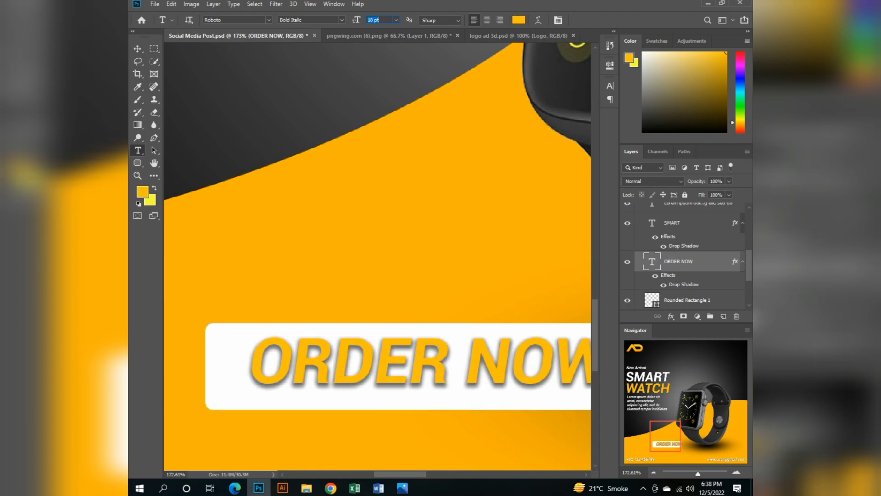
key("Up")
key("Up")
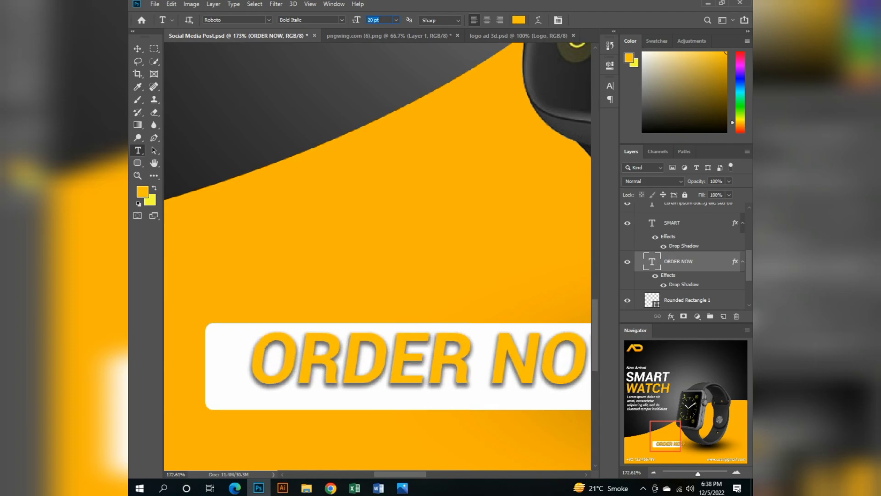
scroll(378, 256, "right", 6)
scroll(378, 256, "left", 4)
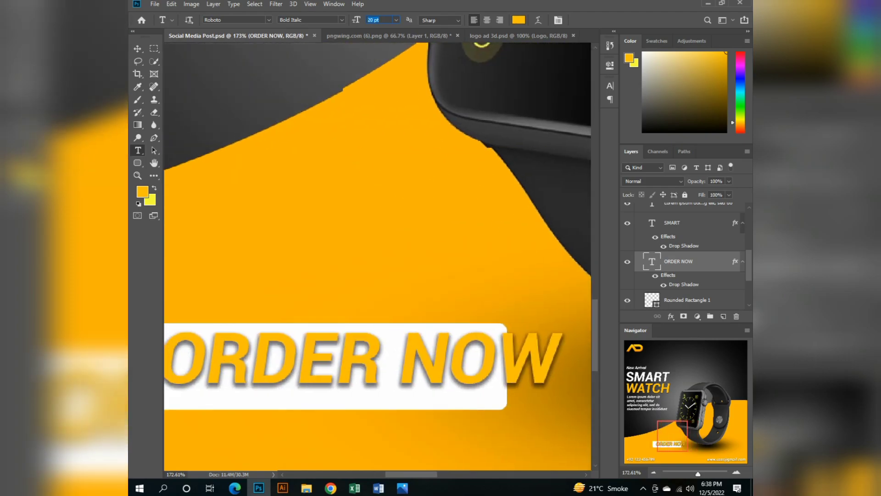
scroll(377, 256, "left", 5)
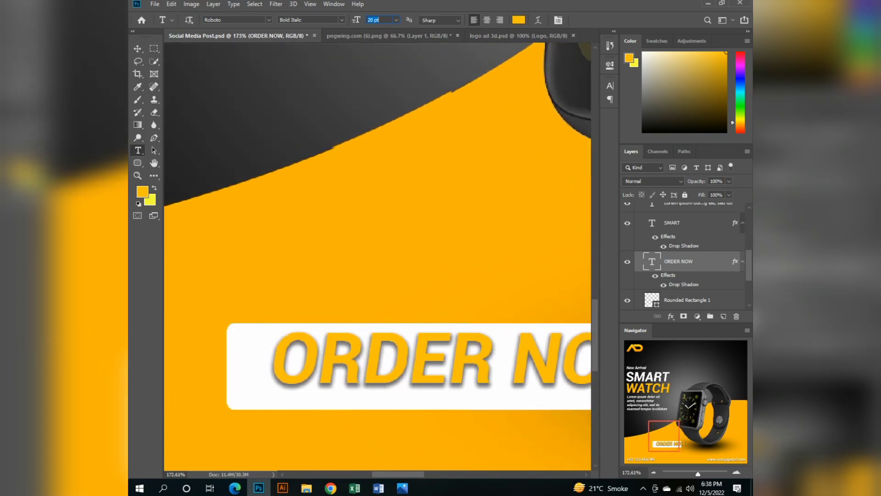
scroll(378, 256, "right", 2)
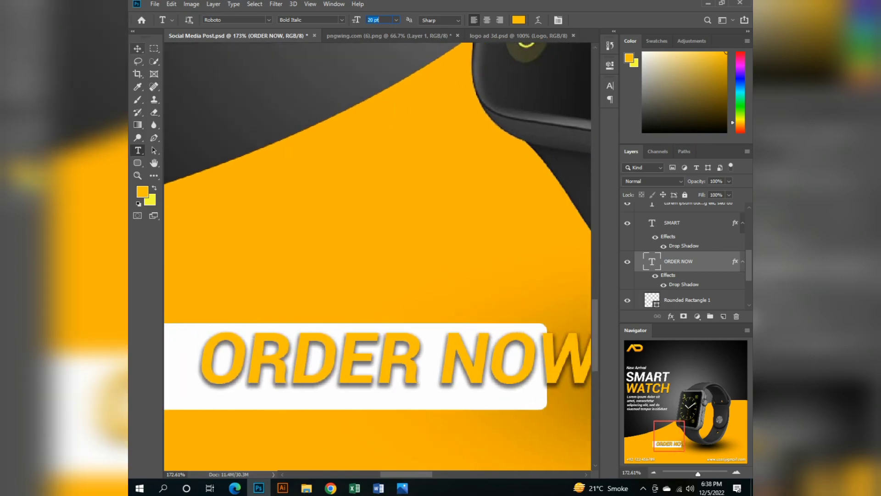
Nudge the ORDER NOW text leftward and slightly down to sit inside the left end of the white rectangle.
left_click(138, 49)
key("Left")
key("Left")
key("Left")
key("Left")
key("Left")
key("Left")
key("Left")
key("Left")
key("Left")
key("Left")
key("Left")
key("Left")
key("Left")
key("Left")
key("Left")
key("Left")
key("Left")
key("Left")
key("Left")
key("Left")
key("Left")
key("Left")
key("Left")
key("Left")
key("Left")
key("Left")
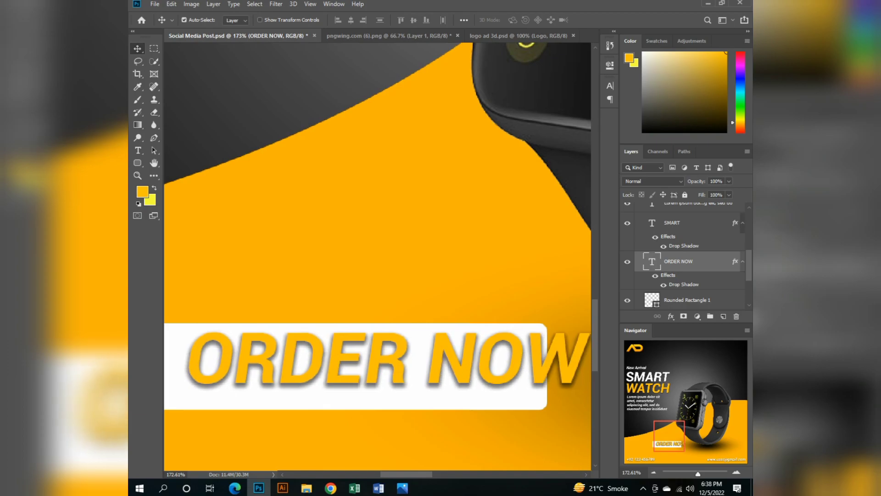
key("Left")
key("Left")
key("Left")
key("Left")
key("Left")
key("Left")
key("Left")
key("Left")
key("Left")
key("Left")
key("Left")
key("Left")
key("Left")
key("Left")
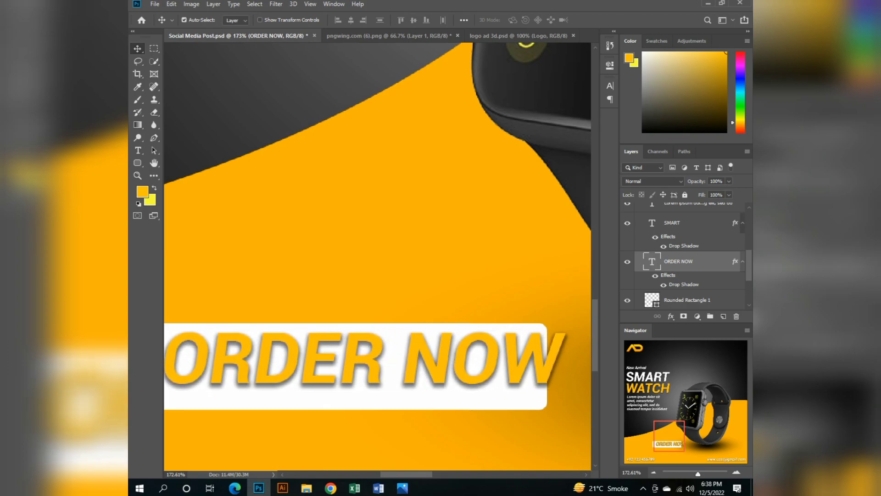
scroll(378, 256, "left", 4)
scroll(378, 256, "right", 4)
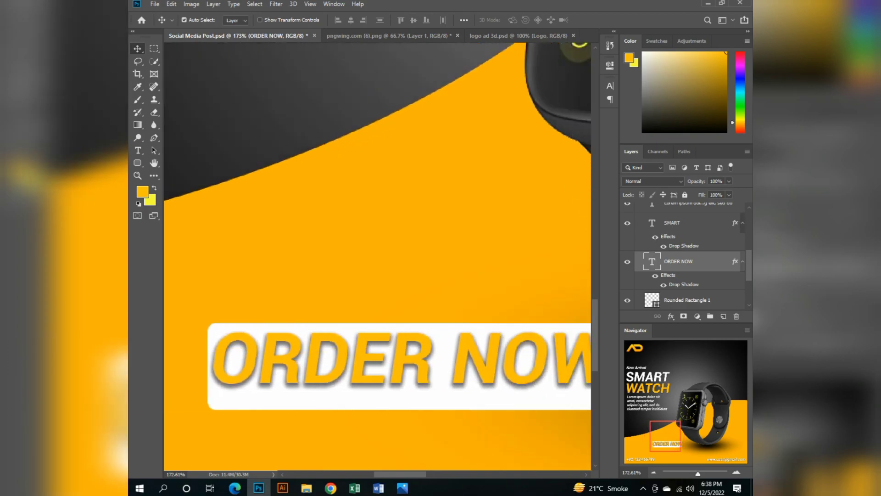
key("Down")
key("Down")
key("Down")
key("Down")
key("Down")
key("Down")
key("Down")
key("Down")
key("Down")
key("Right")
key("Right")
key("Right")
key("Right")
key("Right")
key("Right")
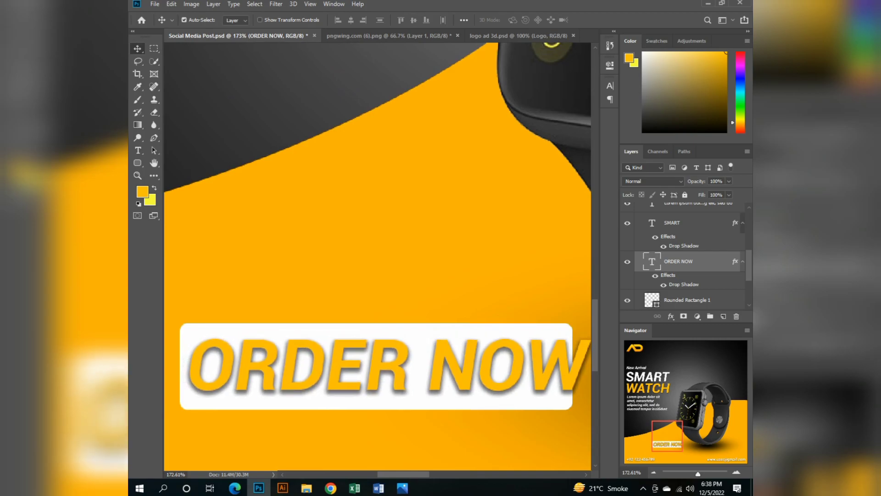
scroll(378, 256, "right", 2)
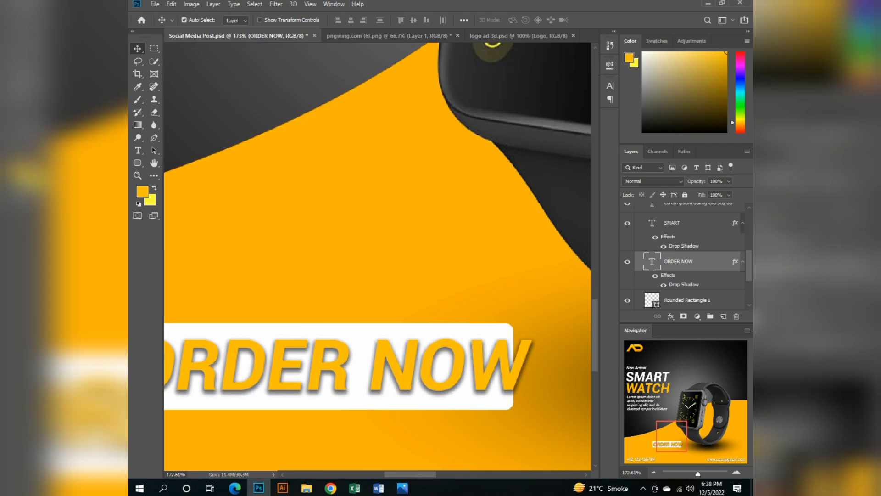
Set the ORDER NOW text size to 19 pt so it fits within the white rectangle.
double_click(652, 261)
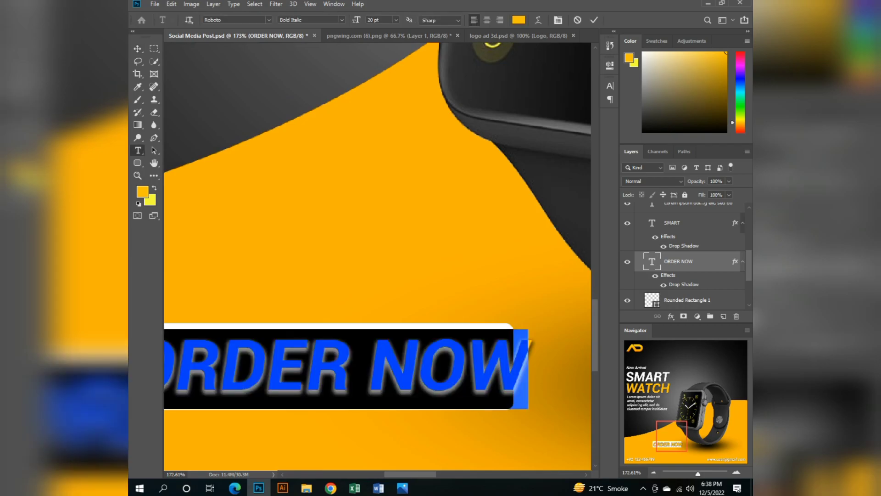
double_click(371, 19)
key("Down")
key("Down")
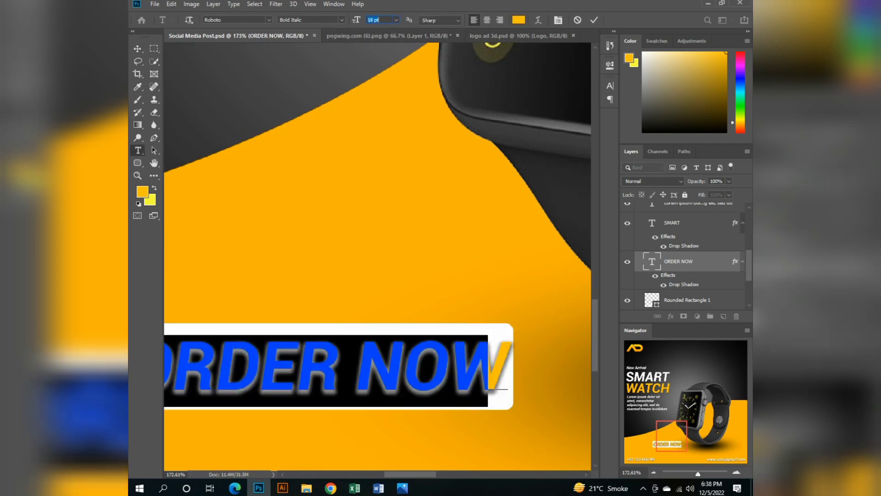
key("Up")
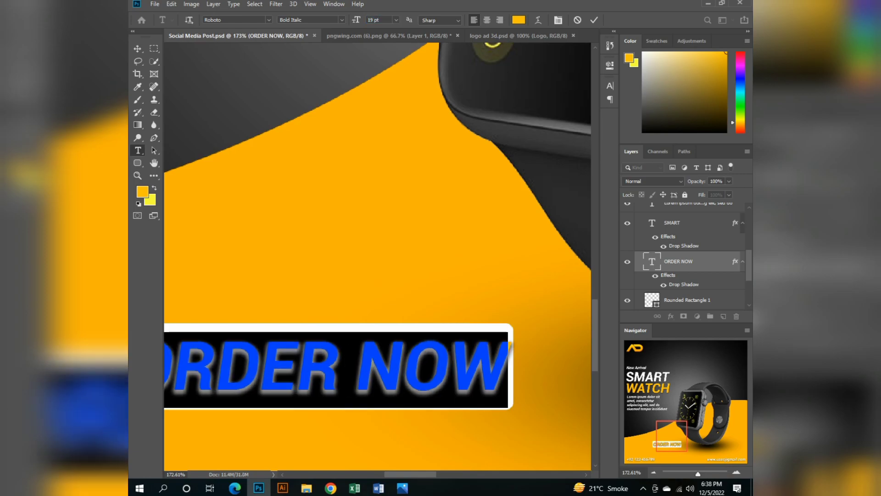
scroll(377, 256, "left", 10)
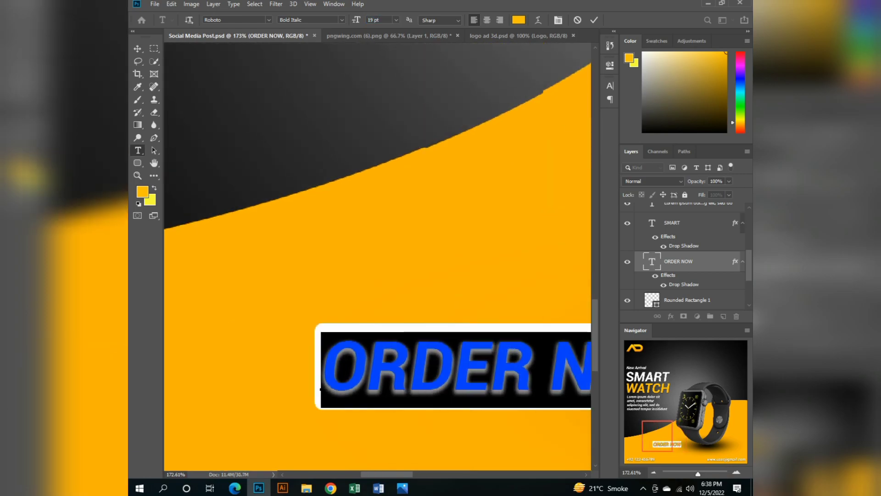
scroll(378, 256, "right", 11)
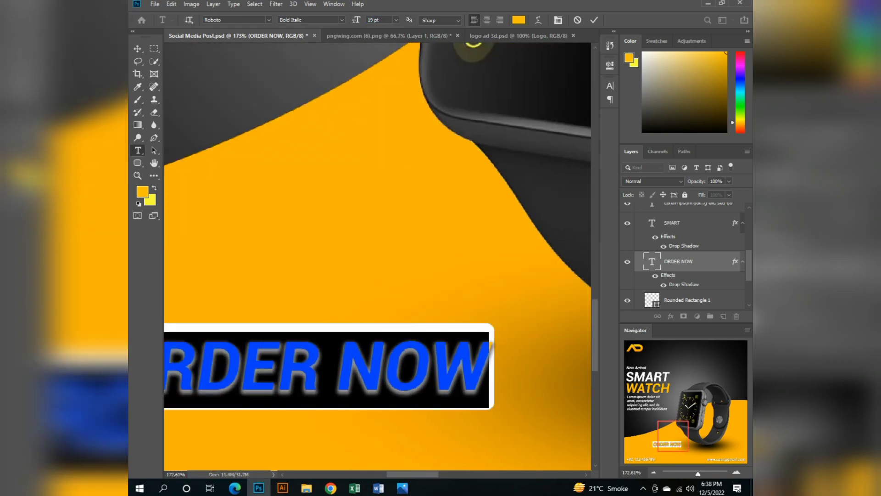
key("ctrl+Return")
key("v")
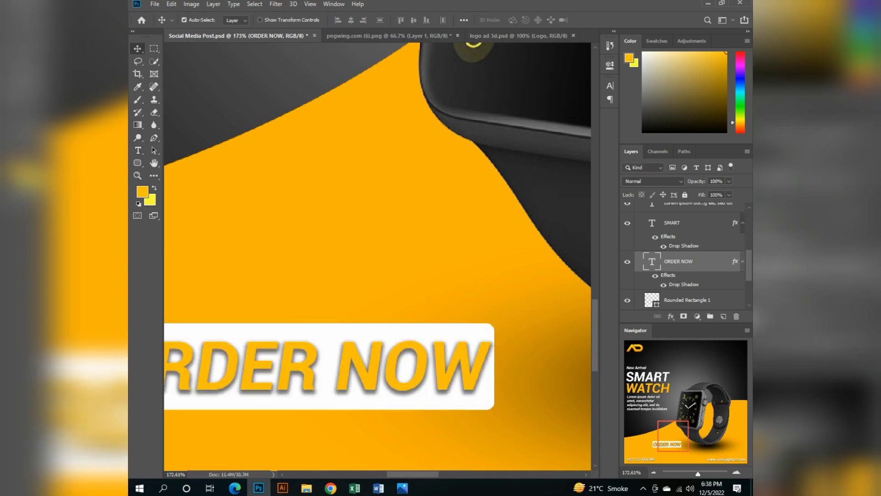
Check the ORDER NOW text against both ends of the white rectangle and save the document.
scroll(378, 256, "left", 5)
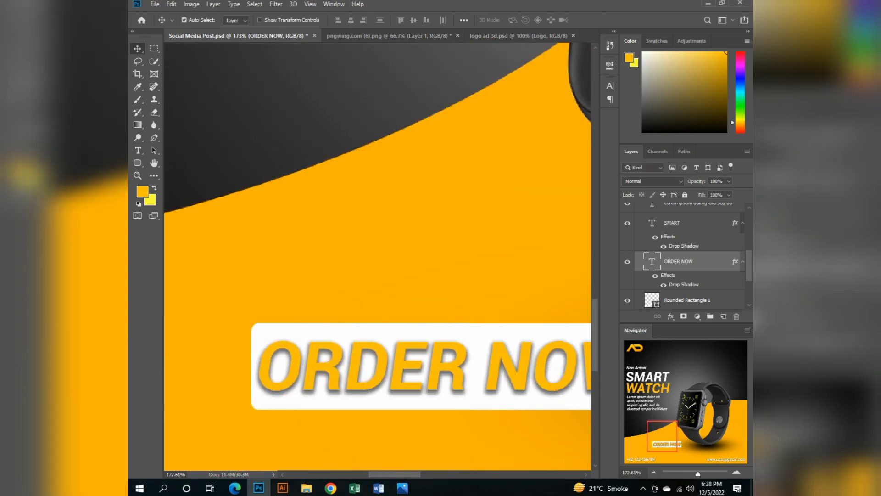
scroll(377, 256, "right", 5)
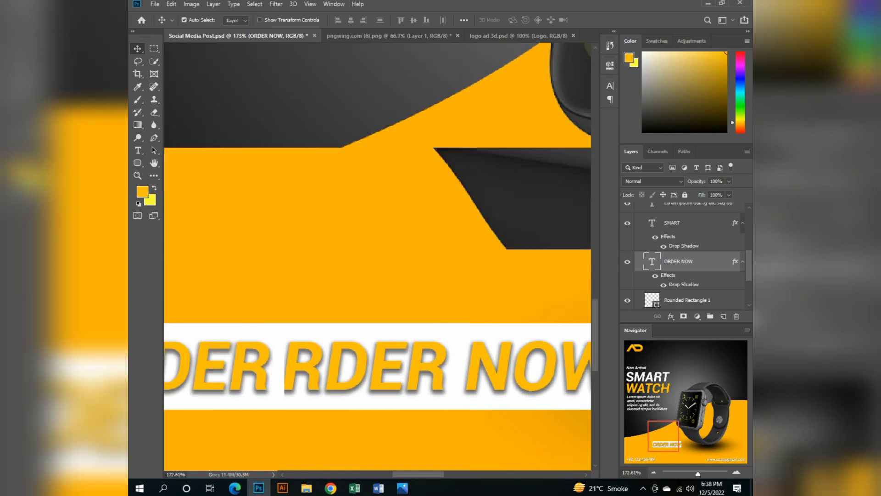
scroll(377, 257, "left", 5)
mouse_move(403, 488)
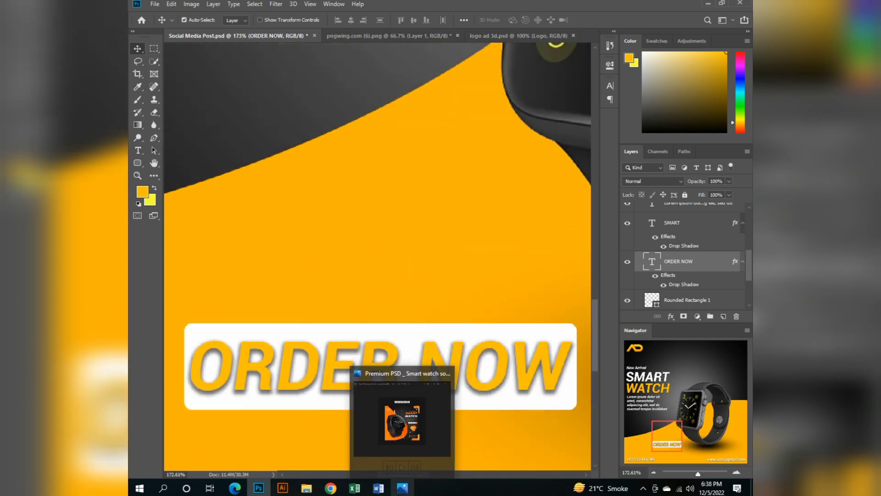
key("ctrl+s")
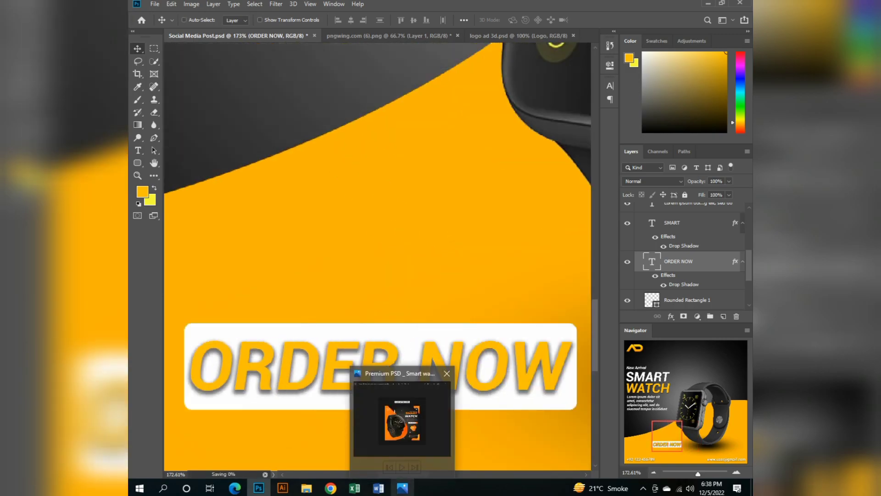
scroll(381, 377, "down", 6)
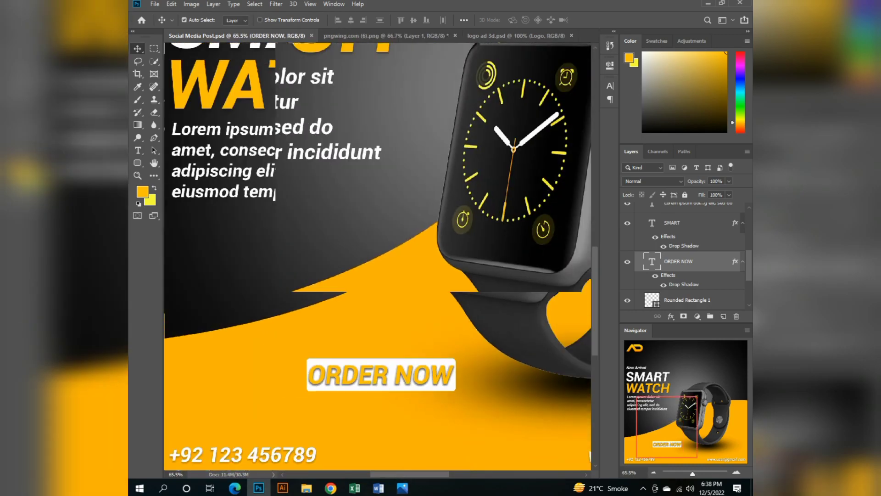
scroll(380, 377, "down", 3)
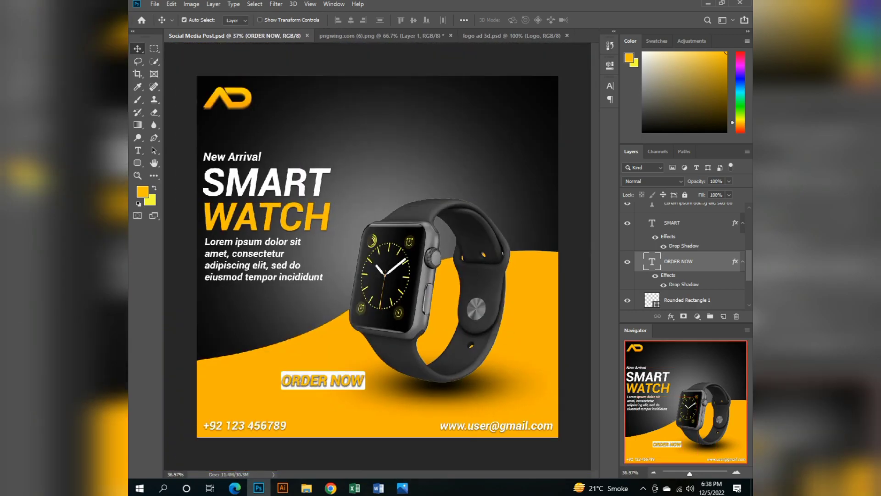
Add a small orange plus sign as a new text layer on the dark background above the headline.
left_click(409, 298)
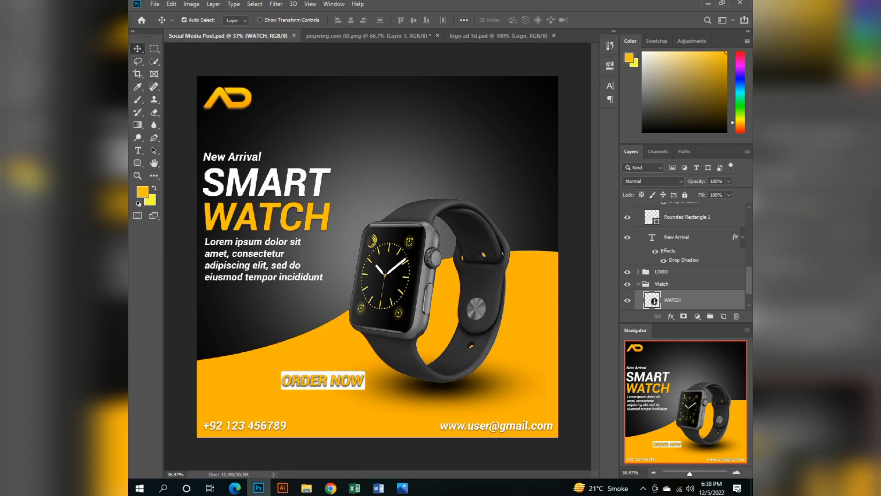
key("t")
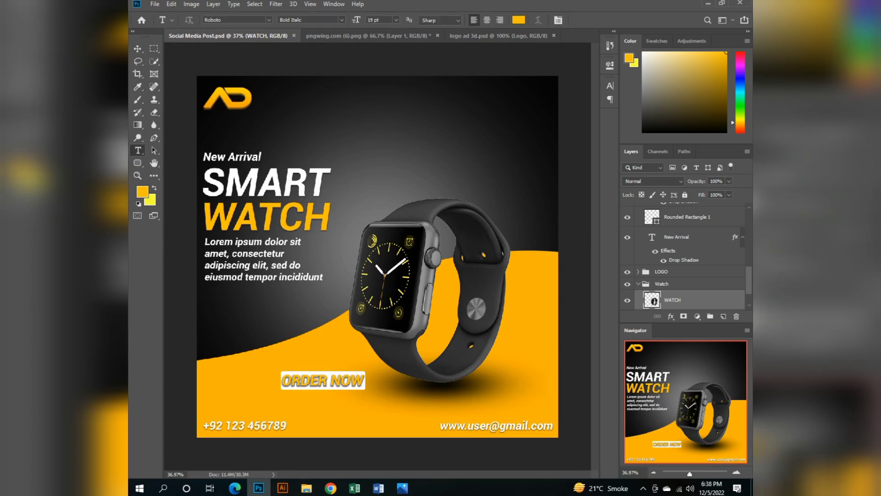
left_click(334, 139)
key("BackSpace")
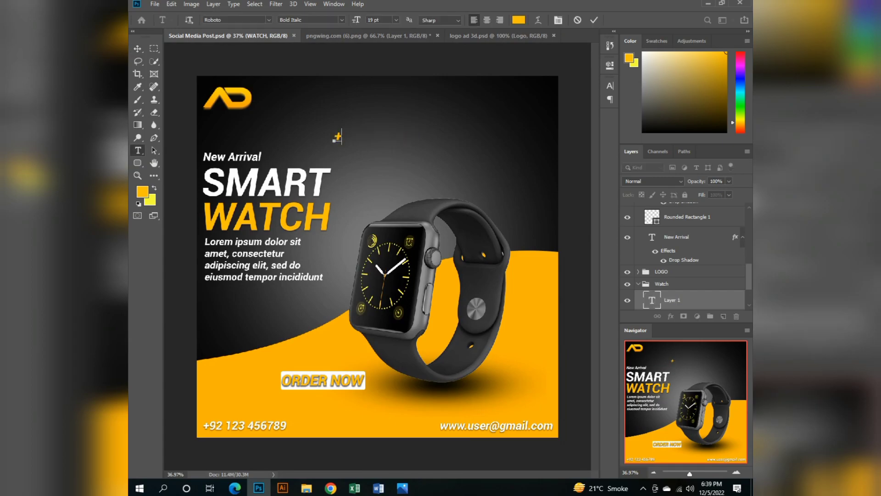
left_click(138, 49)
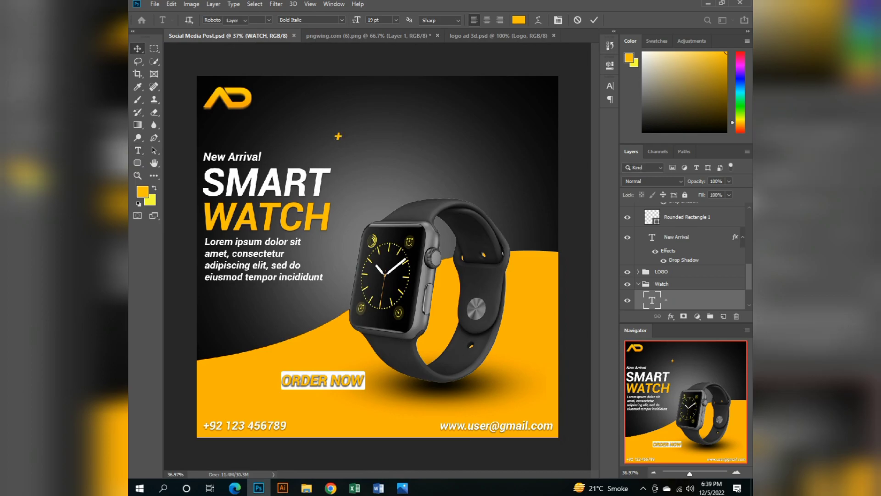
Rotate the orange plus sign with Free Transform so it reads as a small X.
key("ctrl+t")
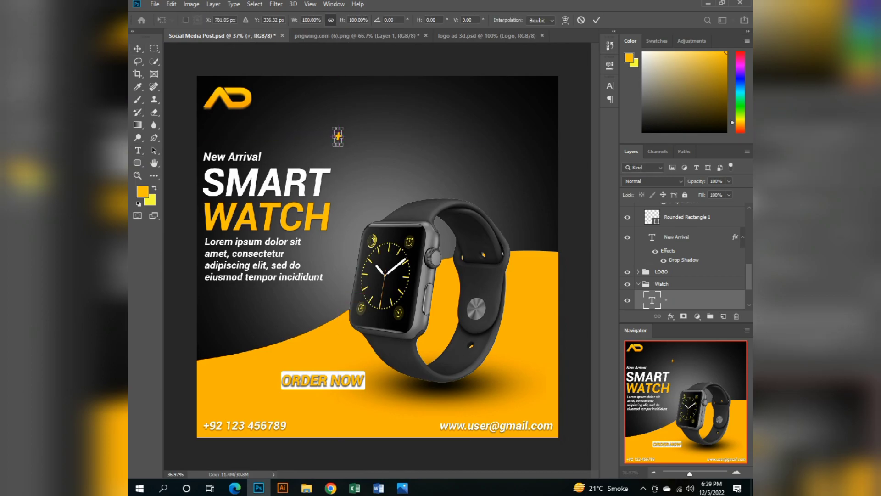
left_click_drag(347, 125, 358, 136)
key("Return")
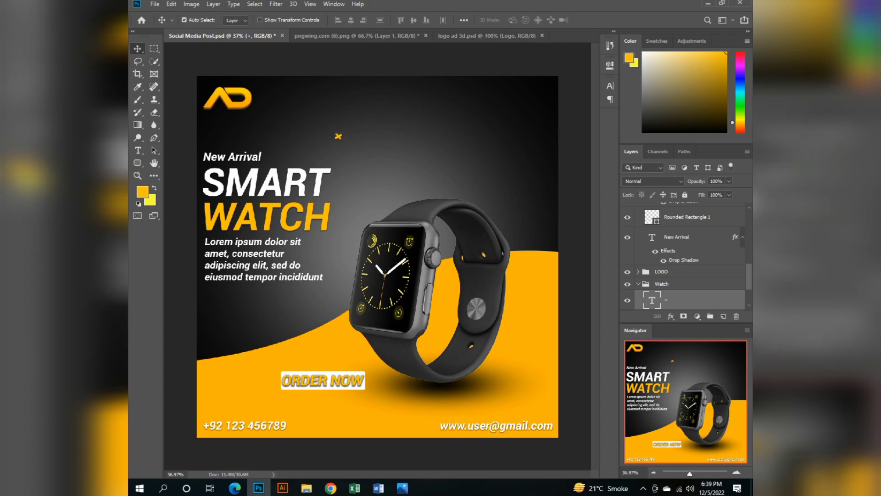
Duplicate the orange X onto the orange area below and right of the watch and color the copy white (ffffff).
left_click_drag(338, 136, 511, 347)
double_click(514, 352)
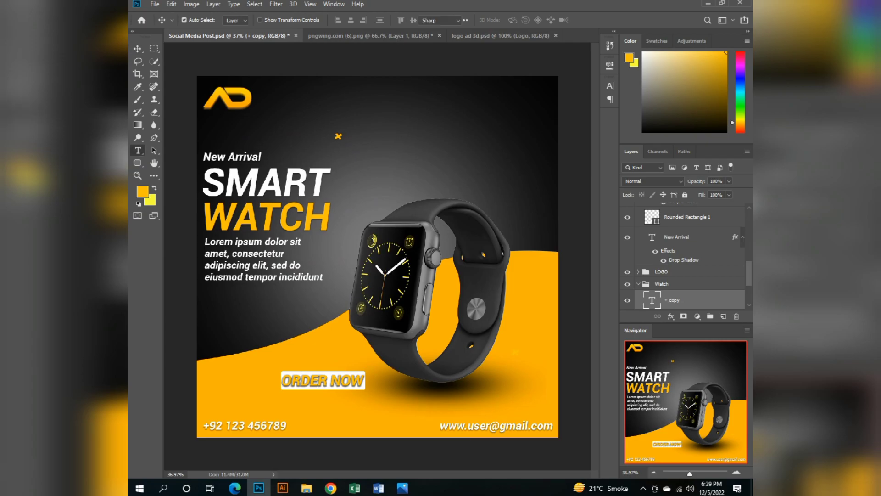
left_click(142, 192)
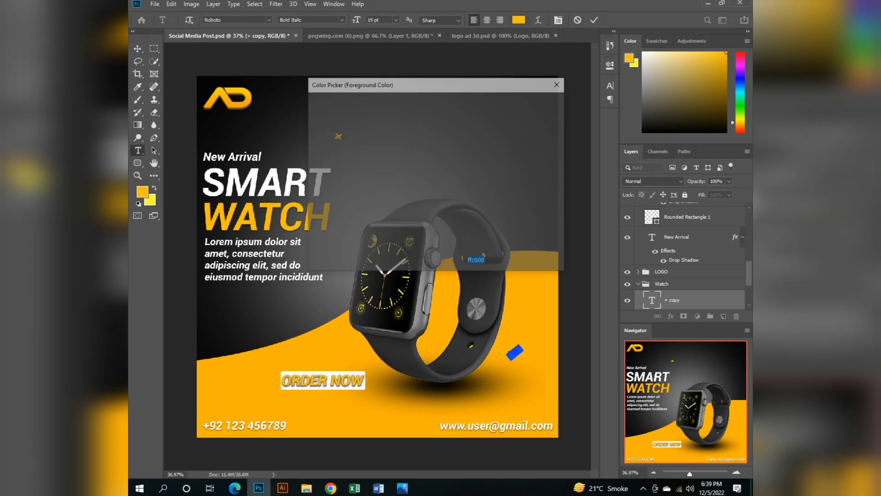
type("ffffff")
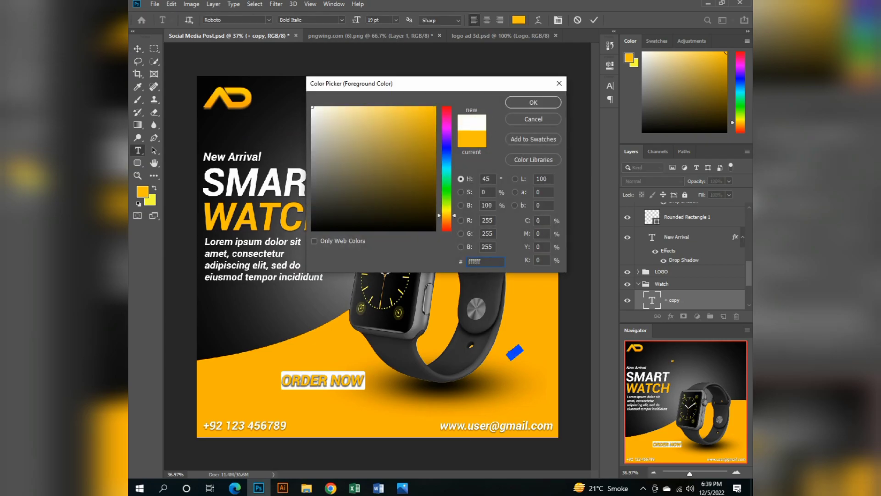
left_click(534, 102)
left_click(138, 49)
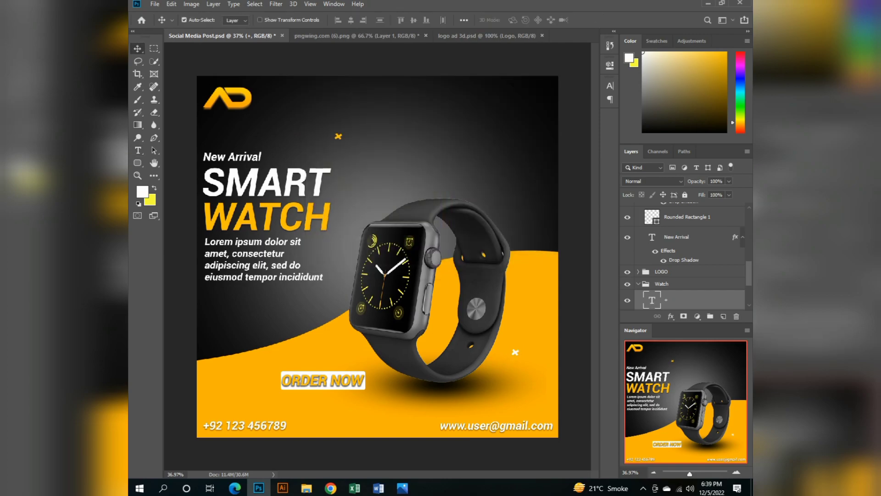
Turn off Auto-Select, copy the white X to the lower-left orange area and the orange X to the dark area near the right edge.
left_click(184, 20)
left_click_drag(515, 352, 228, 389)
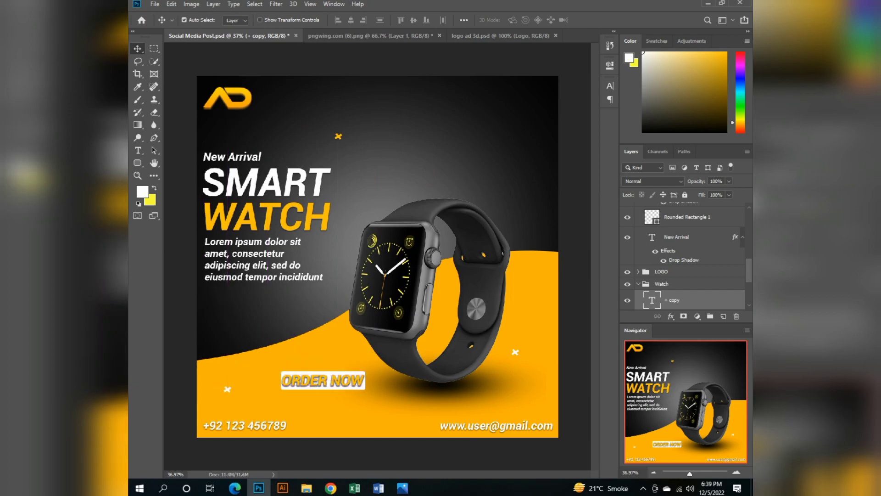
left_click(339, 137)
left_click_drag(338, 137, 532, 181)
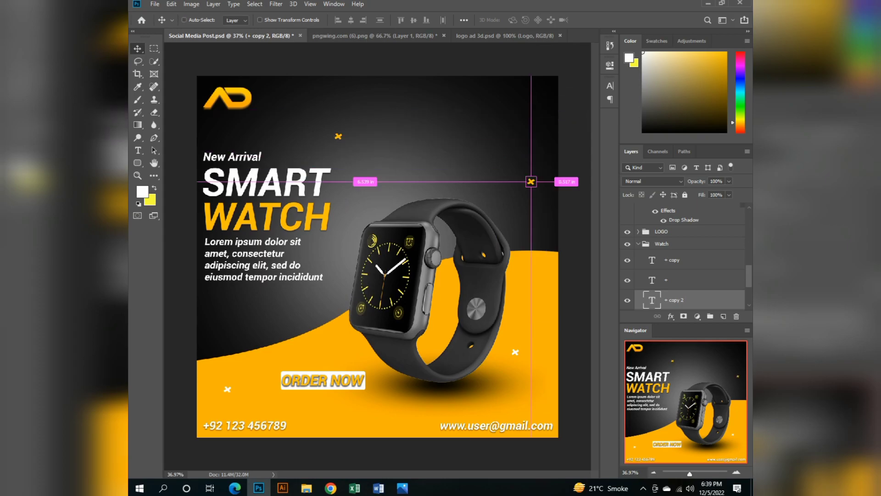
Save the document and move the original orange X up and left, closer to the logo.
key("ctrl+s")
left_click_drag(338, 136, 296, 111)
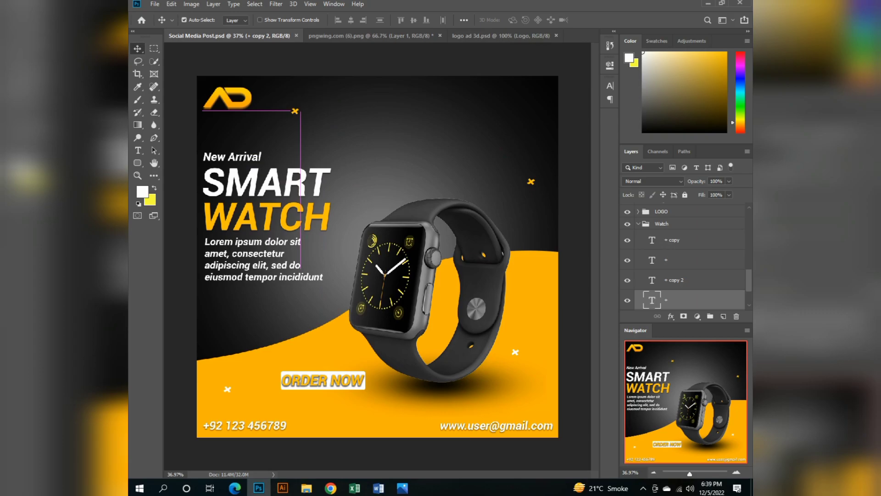
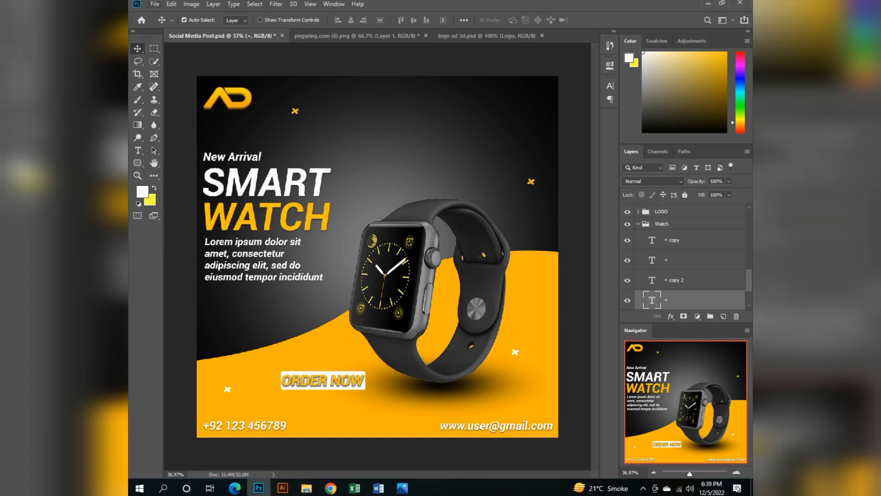
Draw a white rounded rectangle, about 496 × 112 px with a 10 px radius, near the canvas's upper edge as a backdrop.
left_click(154, 175)
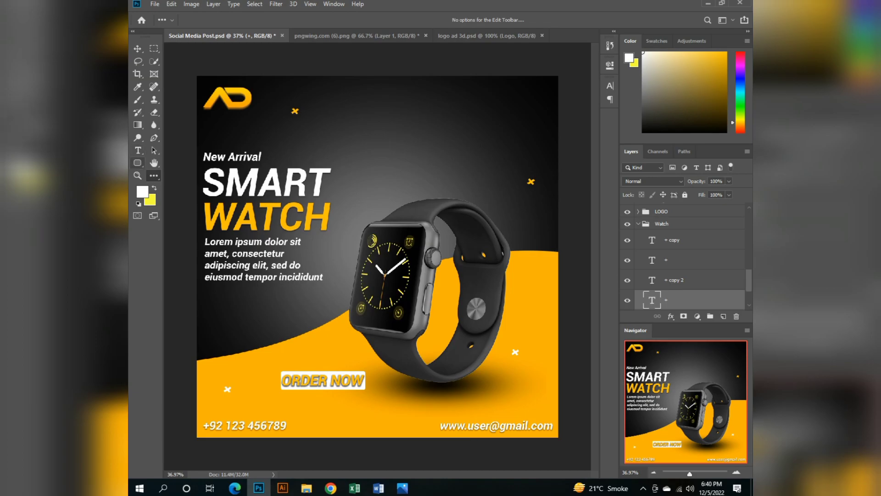
left_click(138, 163)
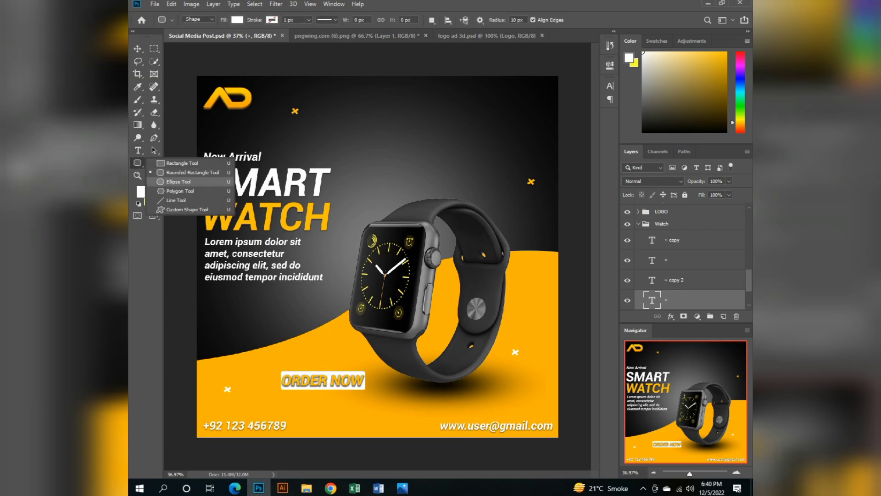
left_click(188, 172)
left_click_drag(340, 85, 430, 105)
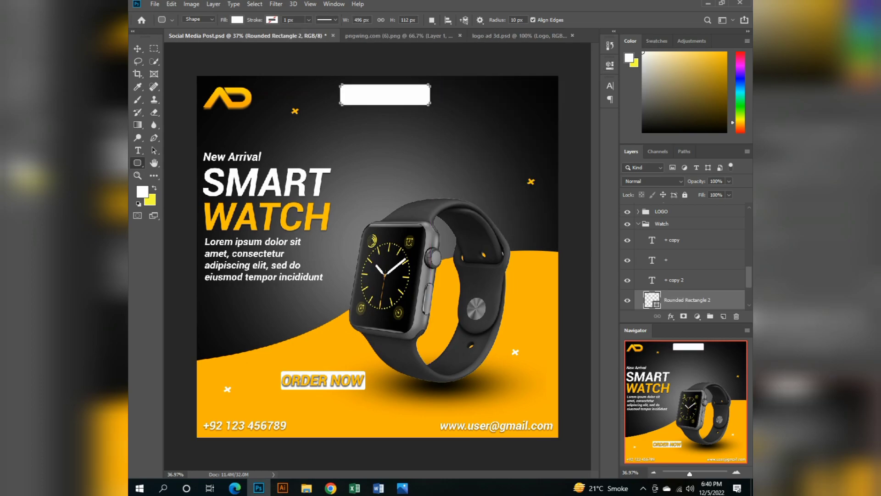
Draw a circle about 31 px wide with the Ellipse tool inside the white rectangle's upper-left corner.
scroll(365, 181, "up", 3)
scroll(380, 113, "up", 5)
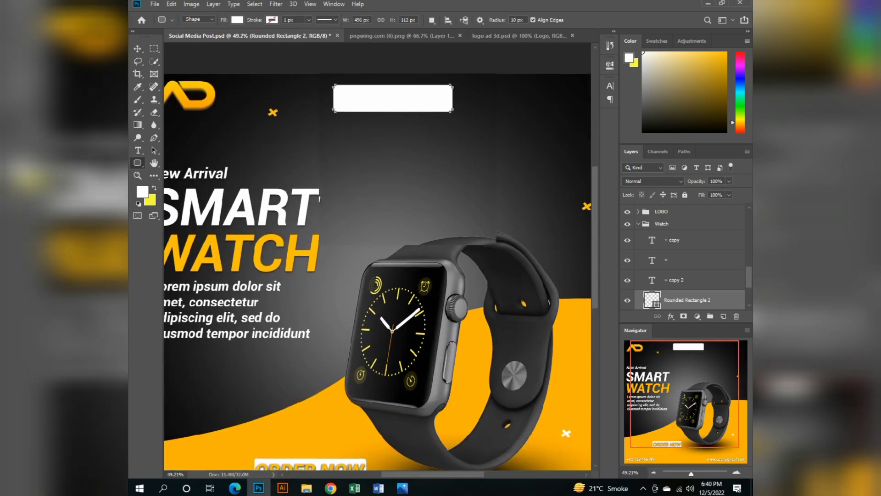
scroll(381, 113, "up", 3)
scroll(377, 113, "up", 2)
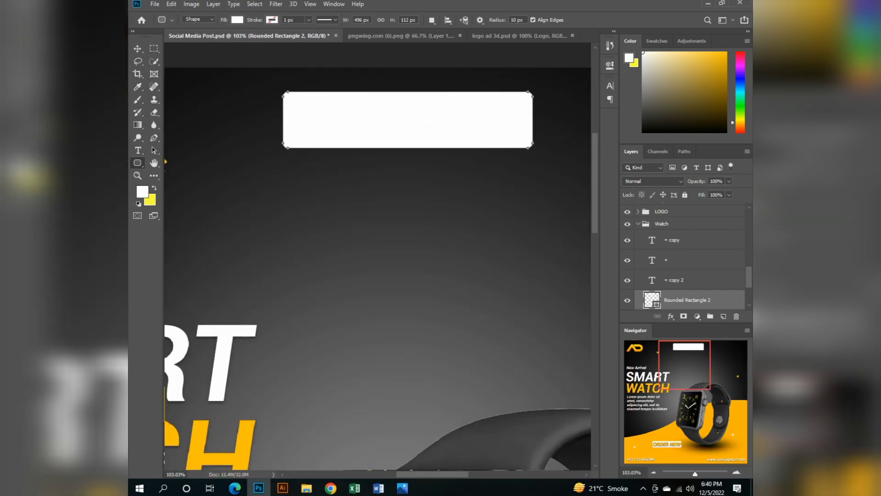
right_click(137, 162)
left_click(184, 182)
left_click_drag(289, 95, 306, 110)
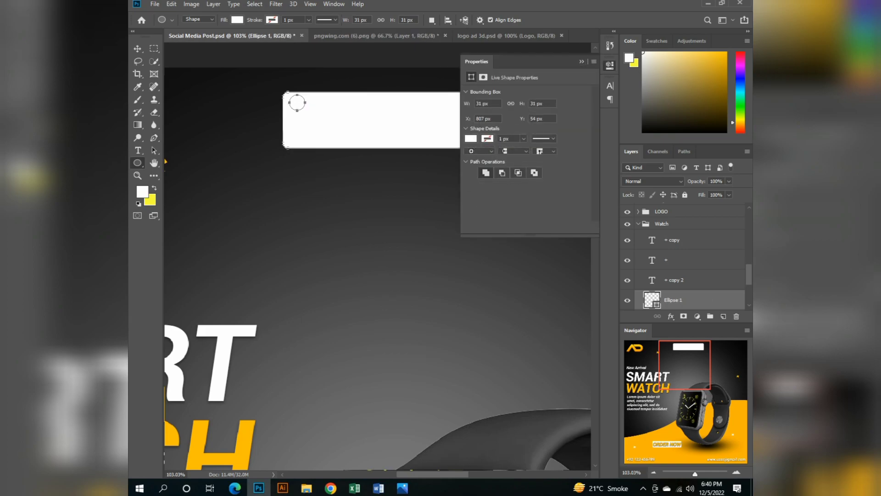
Change the small circle's fill color to black.
left_click(471, 138)
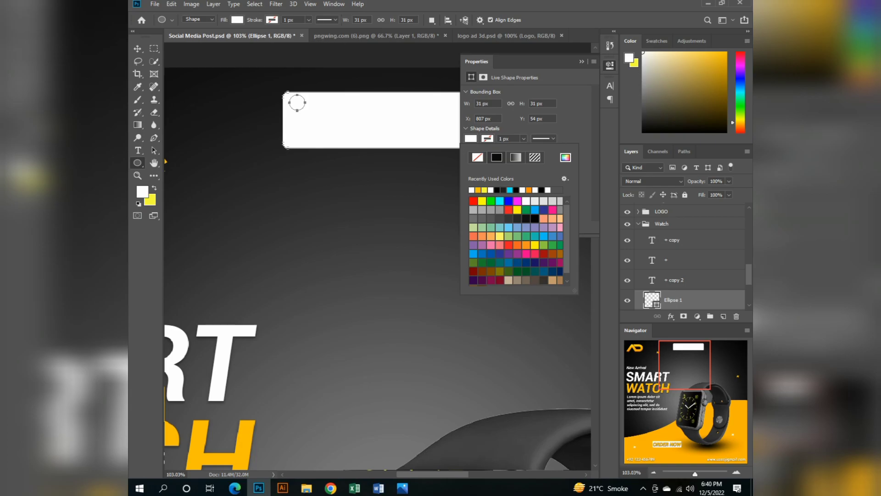
left_click(565, 157)
left_click(471, 139)
left_click(497, 190)
left_click(582, 62)
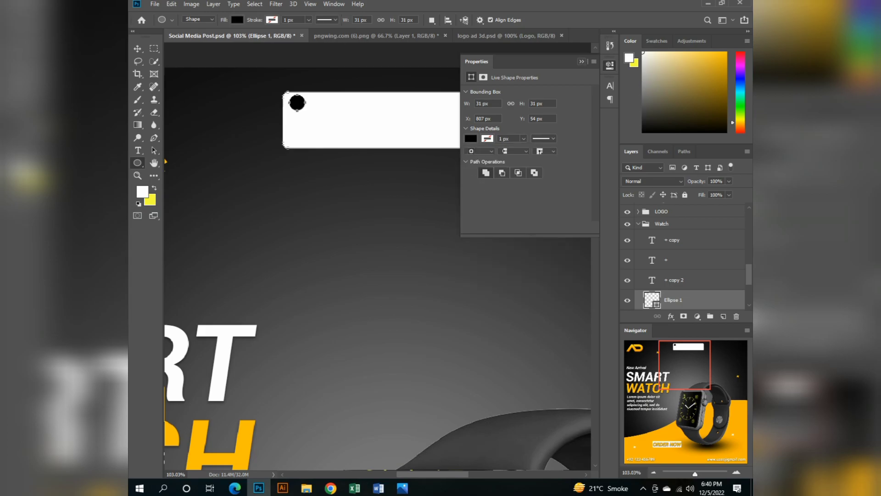
Duplicate the black circle four times to the right, forming an evenly spaced row of five dots.
key("ctrl+j")
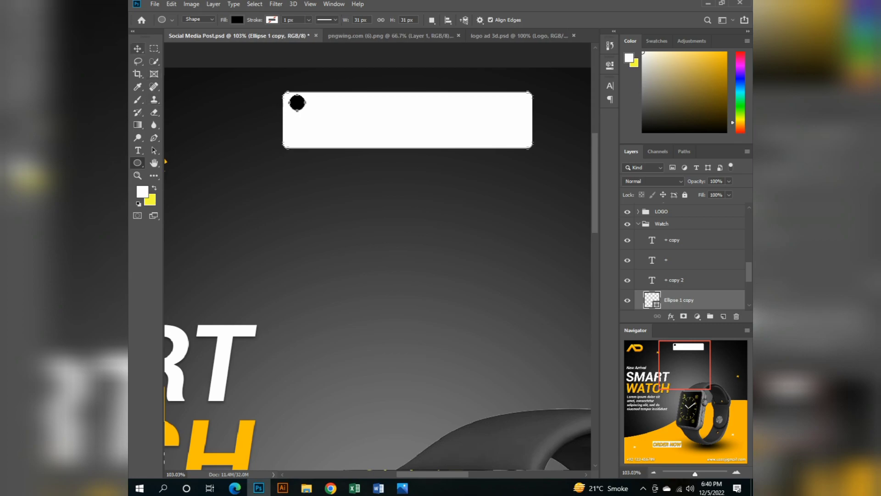
left_click(137, 48)
left_click_drag(298, 103, 337, 103)
key("ctrl+j")
key("shift+Right")
key("shift+Right")
key("shift+Right")
key("shift+Right")
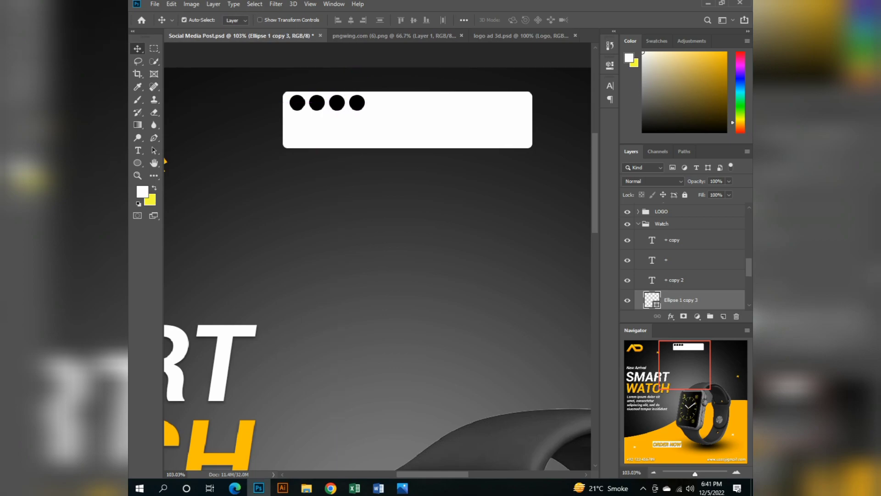
key("ctrl+j")
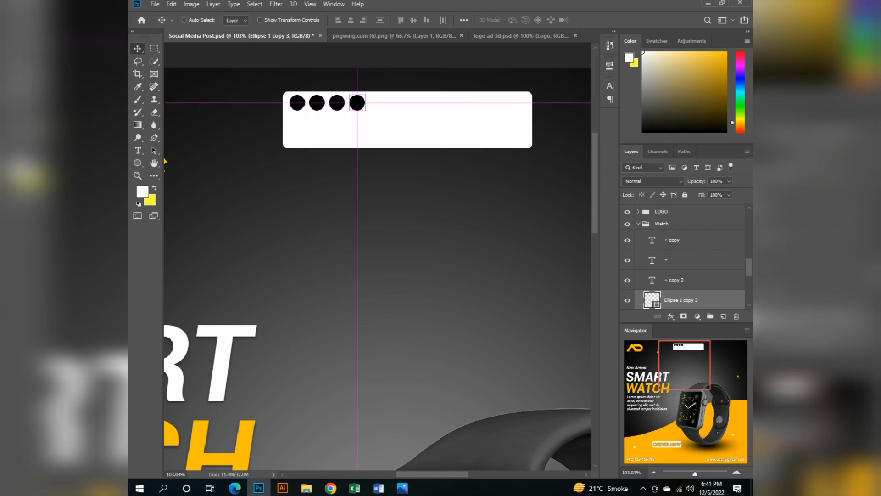
key("shift+Right")
key("shift+Right")
key("shift+Right")
key("shift+Right")
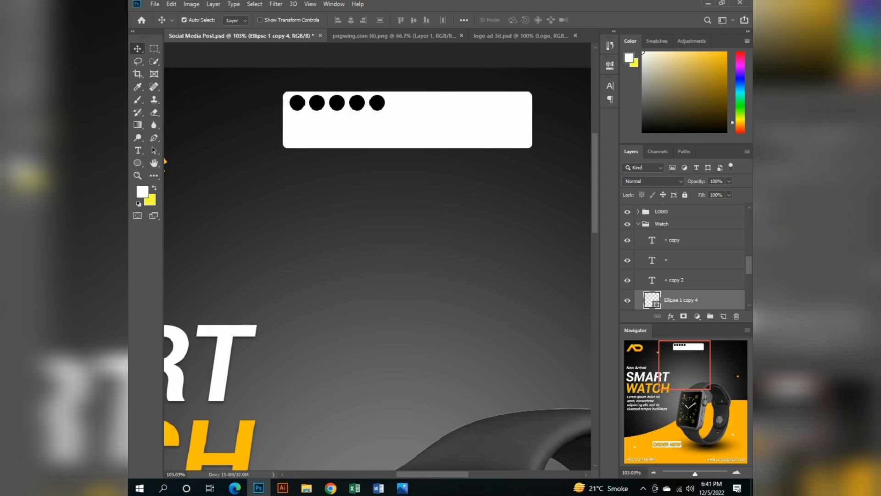
Merge the five ellipse layers into a single shape layer.
scroll(684, 257, "up", 6)
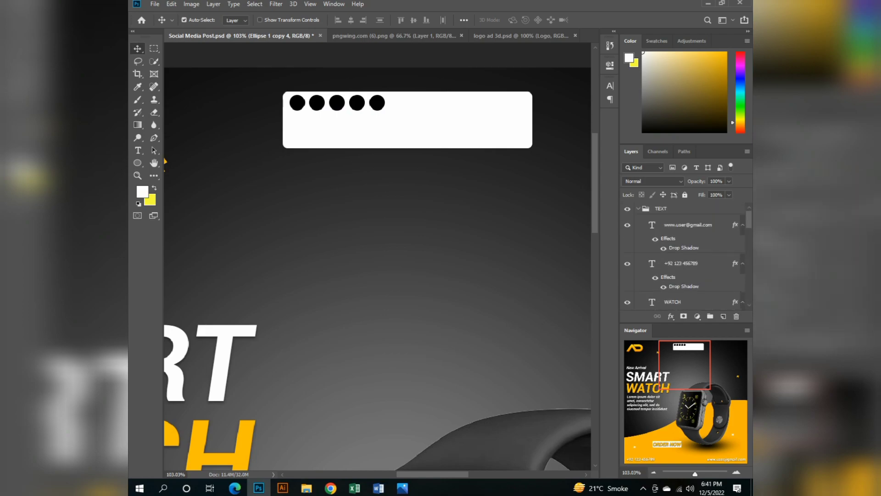
scroll(684, 257, "down", 6)
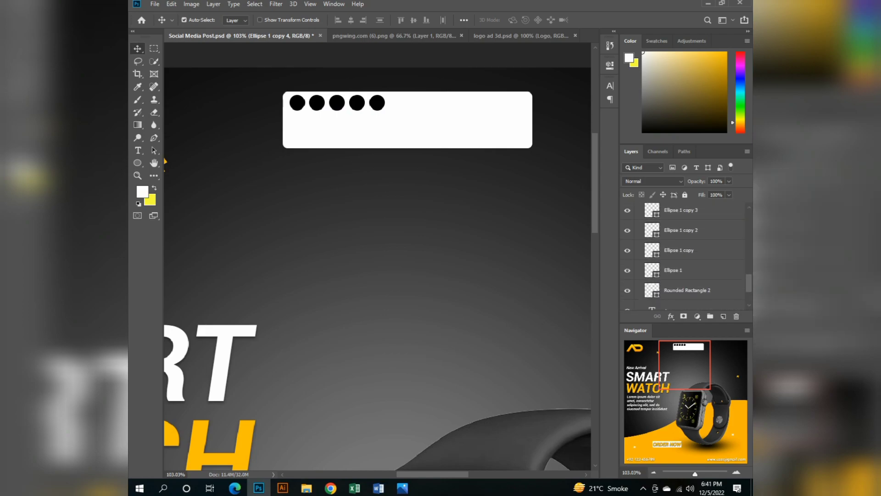
scroll(684, 257, "down", 1)
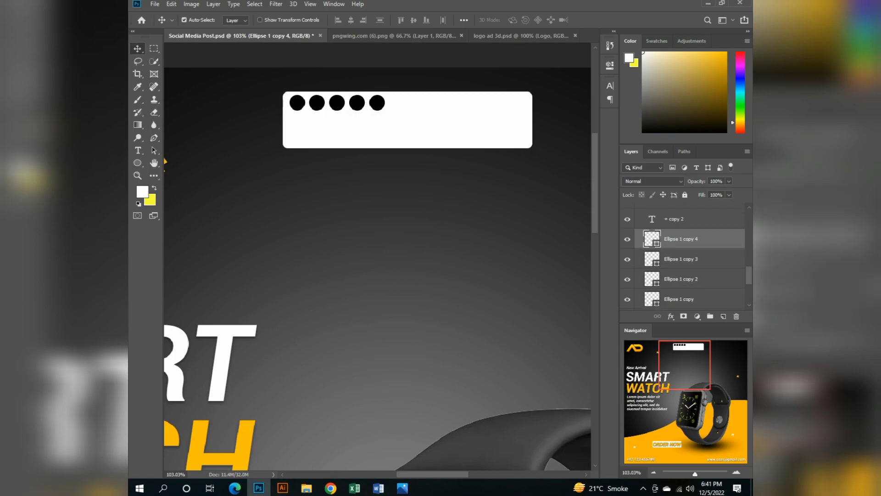
scroll(684, 257, "down", 2)
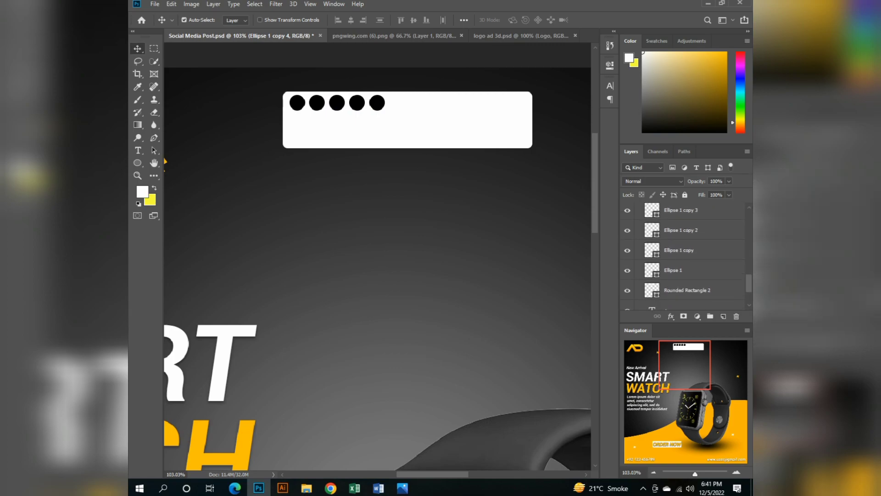
left_click(687, 290, "shift")
left_click(688, 290, "ctrl")
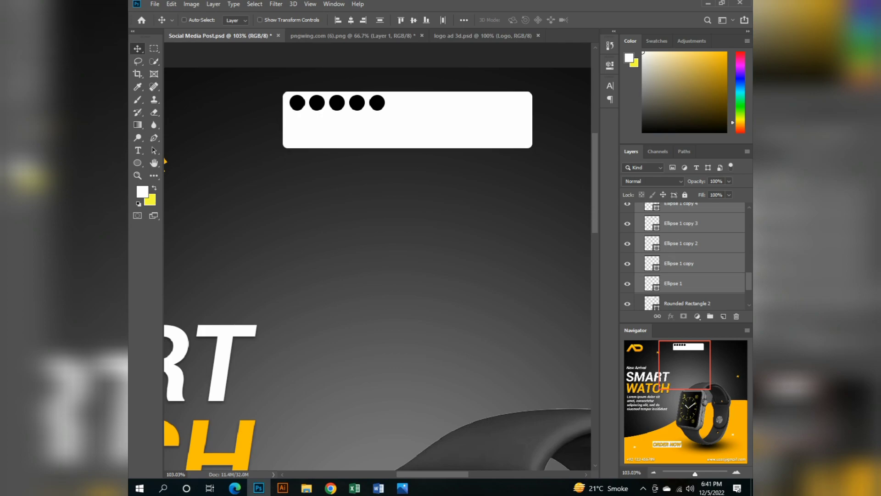
key("ctrl+e")
Move the dot row and white rectangle layers above the TEXT group, and collapse the TEXT and Watch groups.
left_click(687, 228)
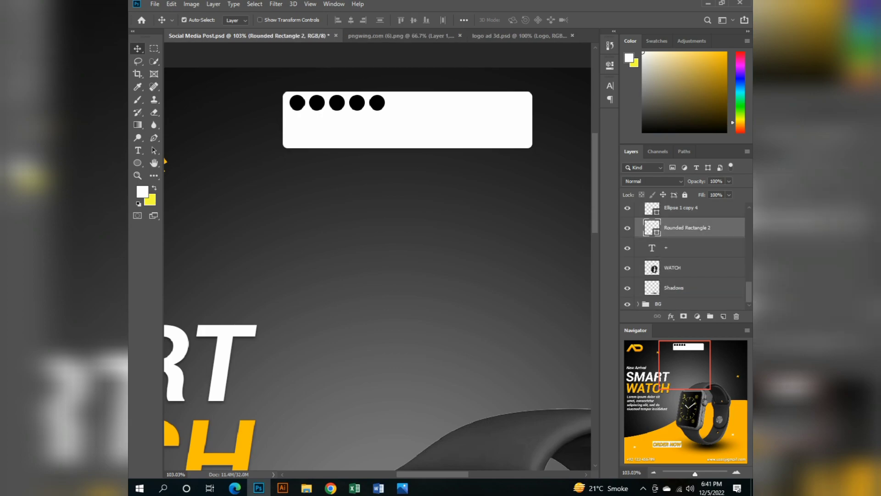
left_click(684, 209, "shift")
left_click_drag(684, 210, 684, 204)
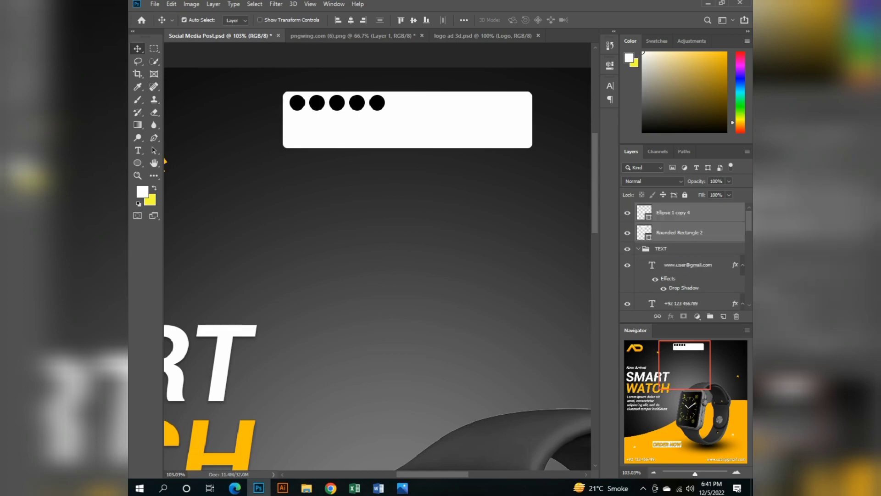
left_click(638, 249)
left_click(639, 273)
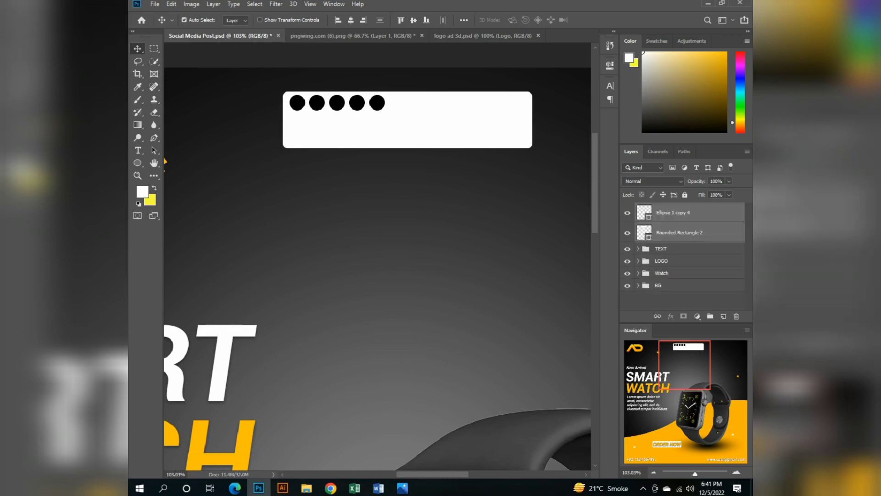
Duplicate the dot row and place the copy directly below, offset one dot to the right.
left_click(680, 232)
left_click(679, 212)
key("ctrl")
key("ctrl+j")
key("shift+Down")
key("shift+Down")
key("shift+Down")
key("shift+Down")
key("shift+Right")
key("shift+Right")
key("shift+Right")
key("Right")
key("Right")
key("Right")
key("Right")
key("Right")
key("Right")
key("Right")
key("Right")
key("Right")
key("Right")
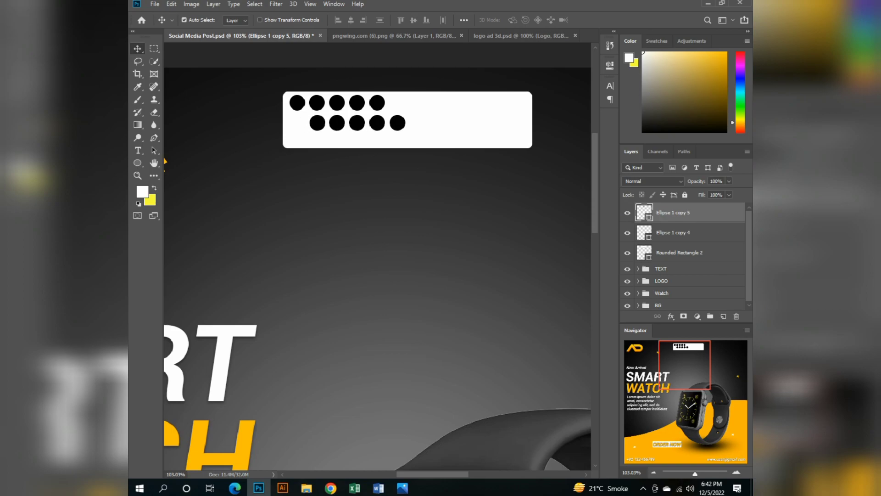
Merge the two dot rows into one layer and color the dots white (ffffff).
left_click(673, 233)
left_click(673, 213, "shift")
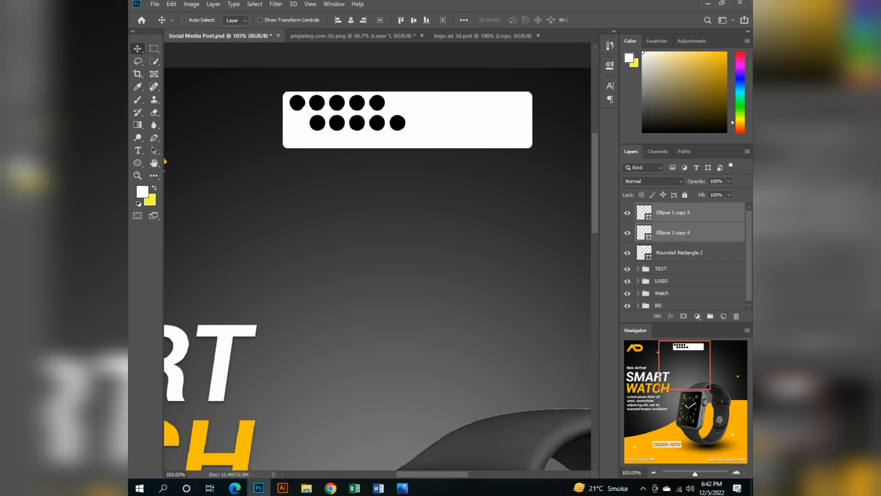
key("ctrl+e")
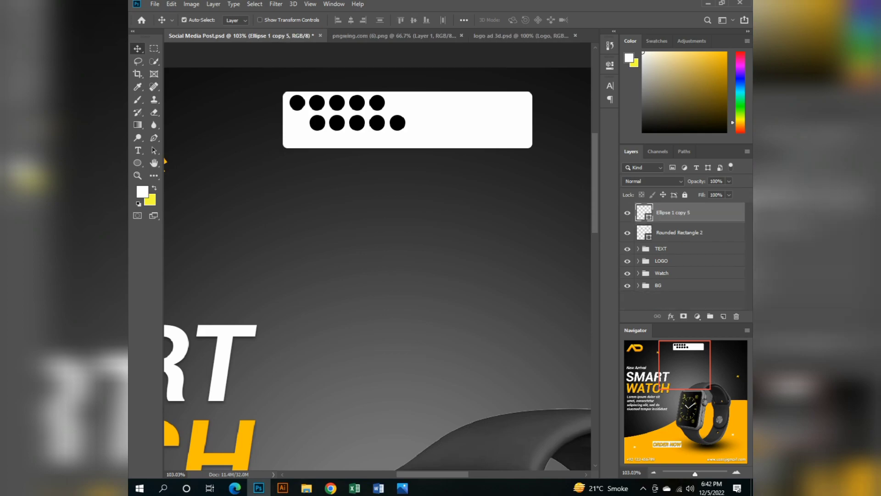
double_click(645, 212)
left_click_drag(332, 156, 312, 106)
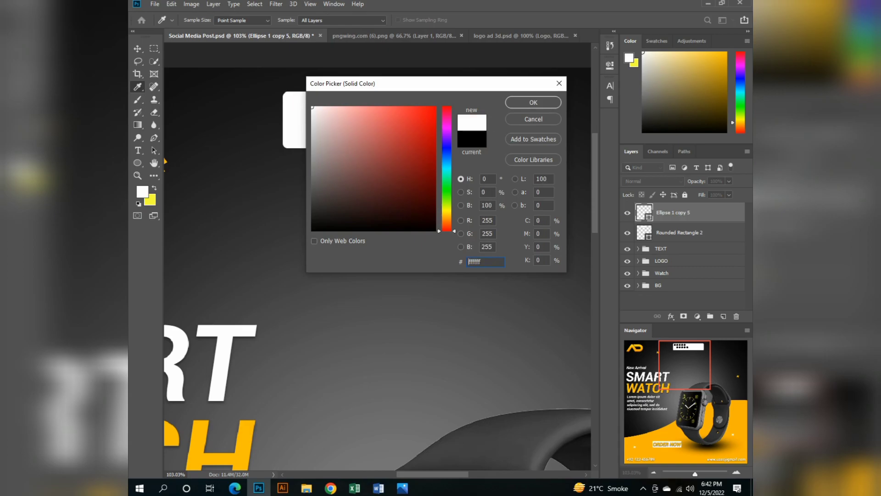
left_click(533, 102)
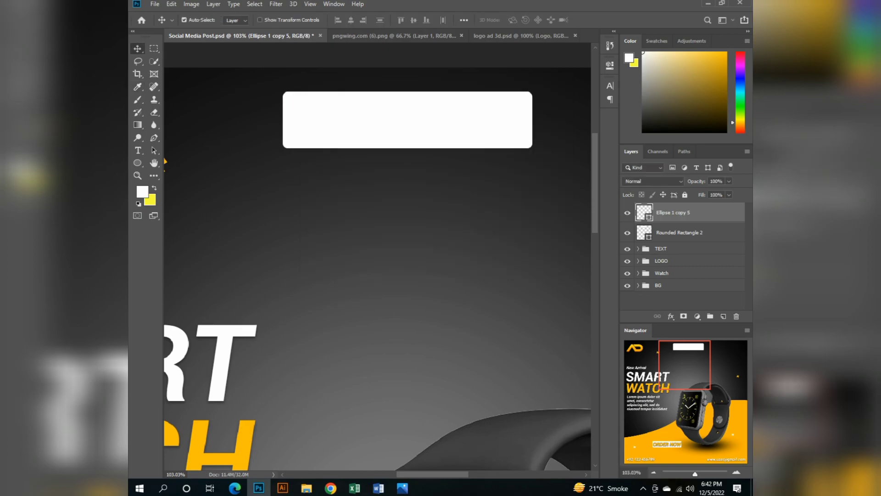
Delete the white backdrop rectangle and move the dot pattern between the logo and the New Arrival text.
left_click(680, 233)
key("Delete")
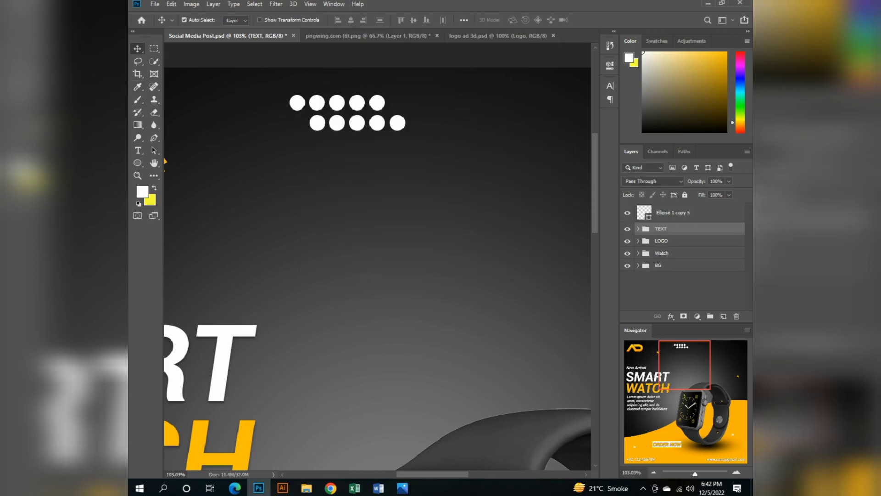
key("ctrl+0")
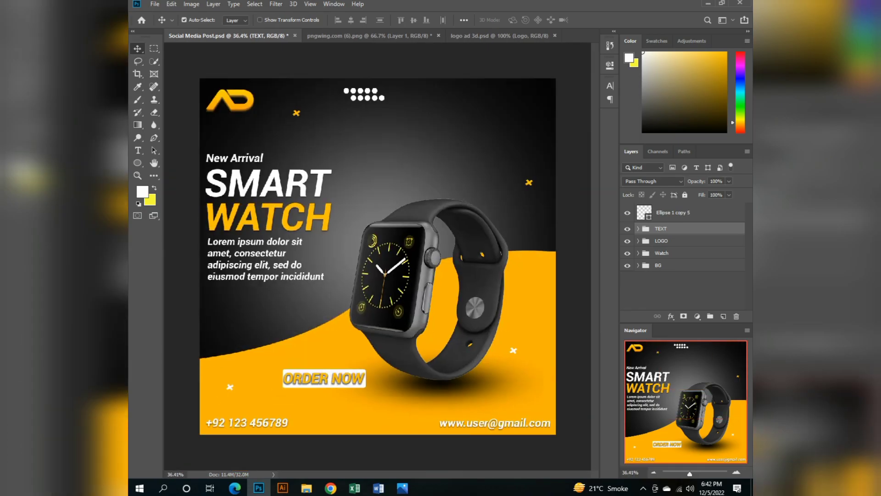
left_click_drag(364, 94, 270, 123)
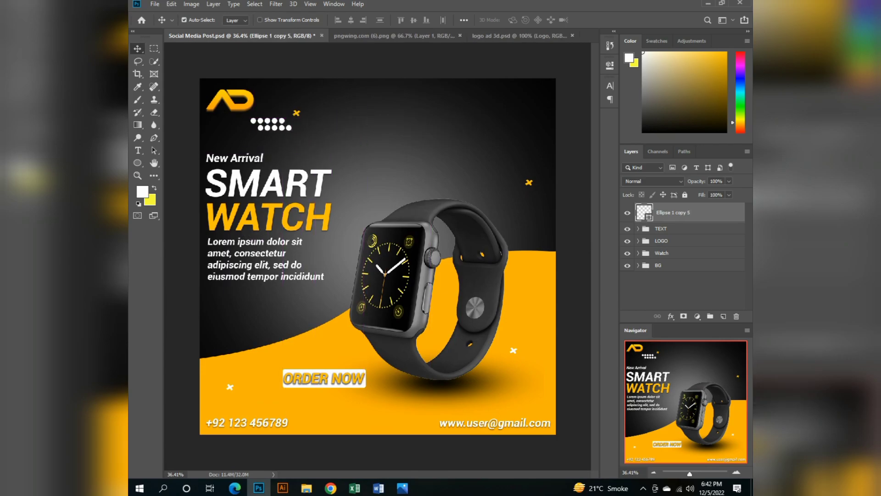
Duplicate the dot pattern twice, placing one copy in the lower-right orange area and one in the lower-left dark area.
key("ctrl")
key("ctrl+j")
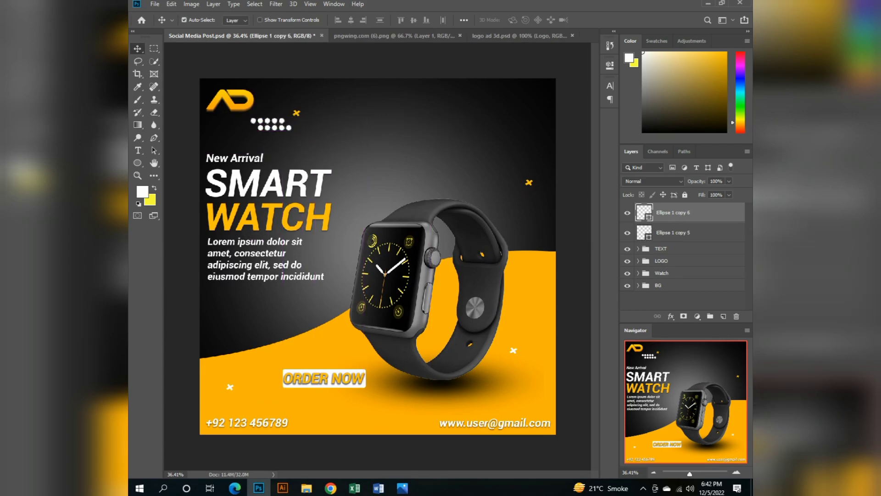
left_click_drag(271, 124, 234, 326)
key("ctrl+j")
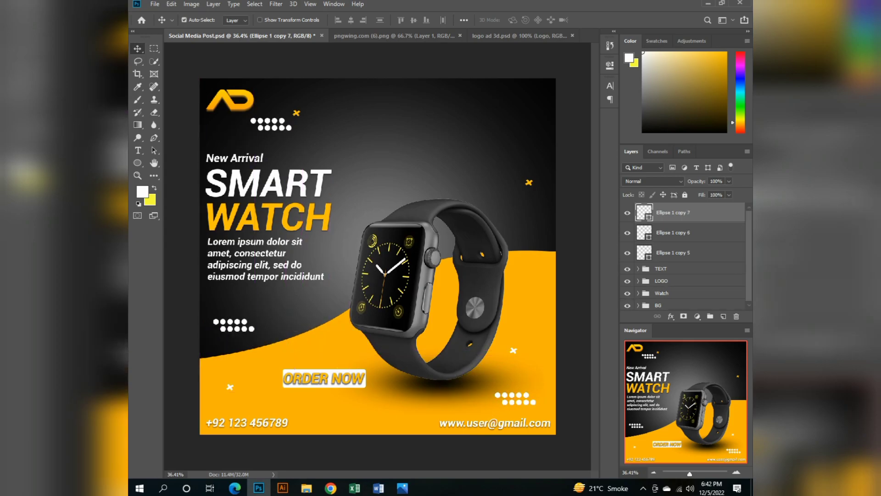
Rotate the dot pattern in the lower-left dark area by 90 degrees with Free Transform.
key("ctrl")
key("ctrl+t")
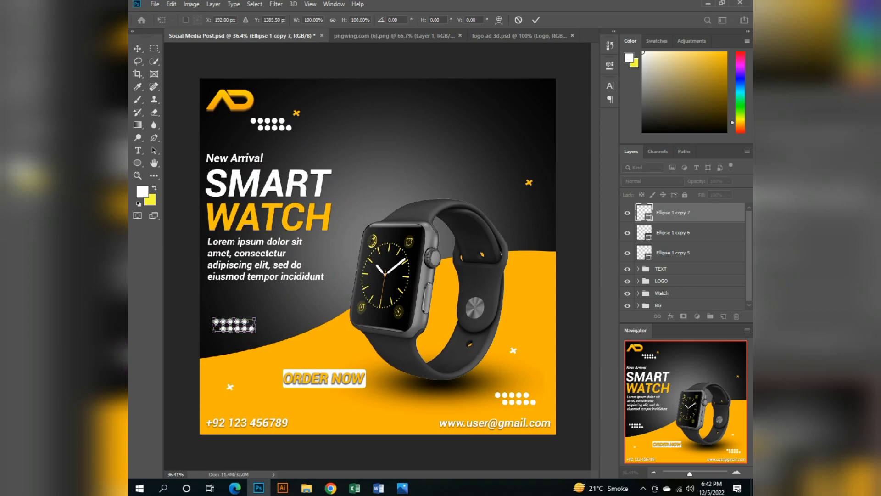
left_click(393, 20)
type("90")
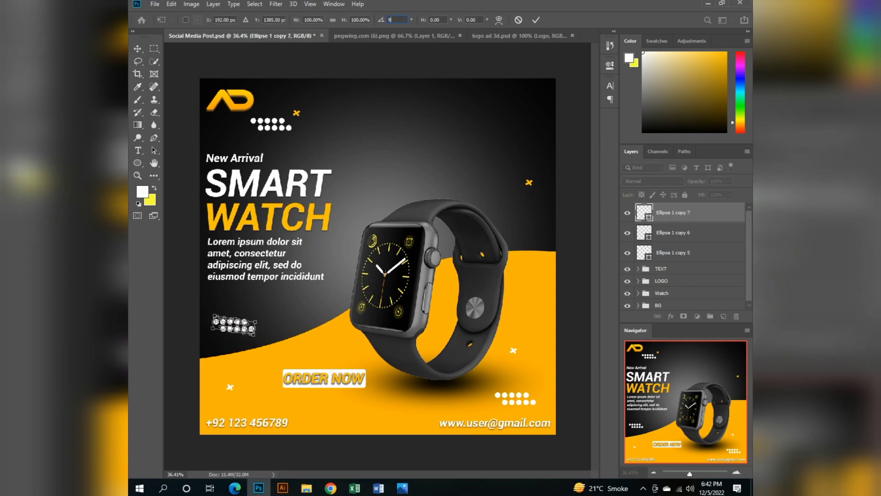
key("Return")
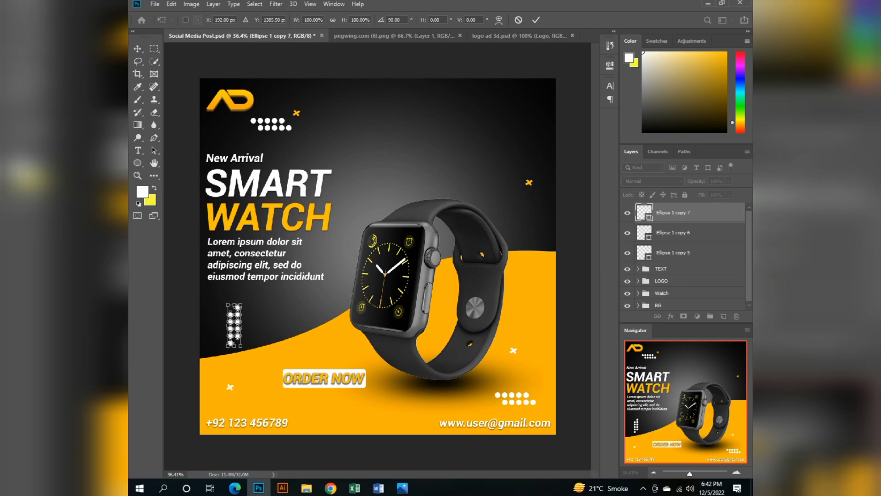
key("Return")
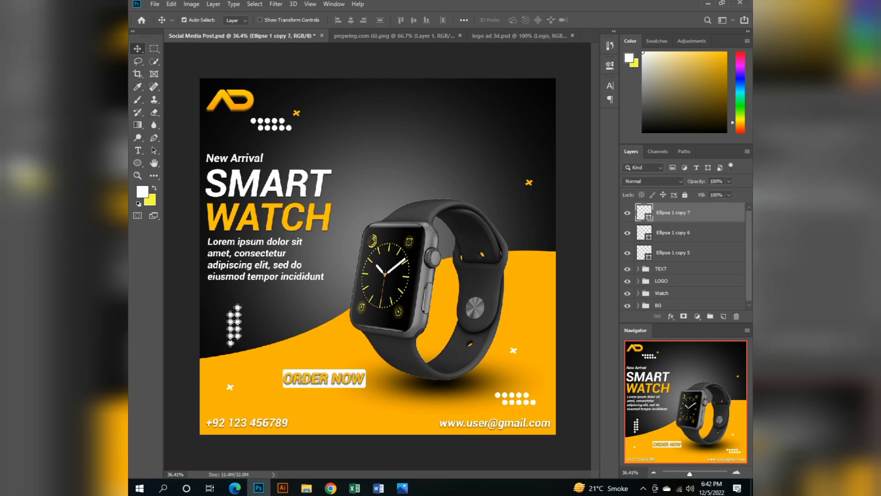
Move the vertical dot pattern close to the canvas's left edge, just above the orange curve.
left_click(275, 317)
left_click_drag(236, 305, 215, 314)
key("Left")
key("Left")
key("Left")
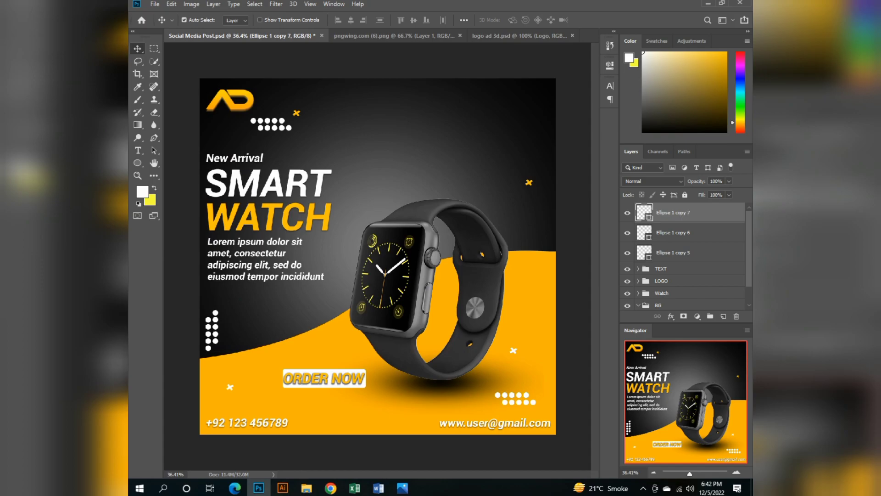
Move the lower-right dot pattern just above the email text and the upper dot pattern to the canvas's top edge, above the watch.
left_click_drag(515, 397, 528, 406)
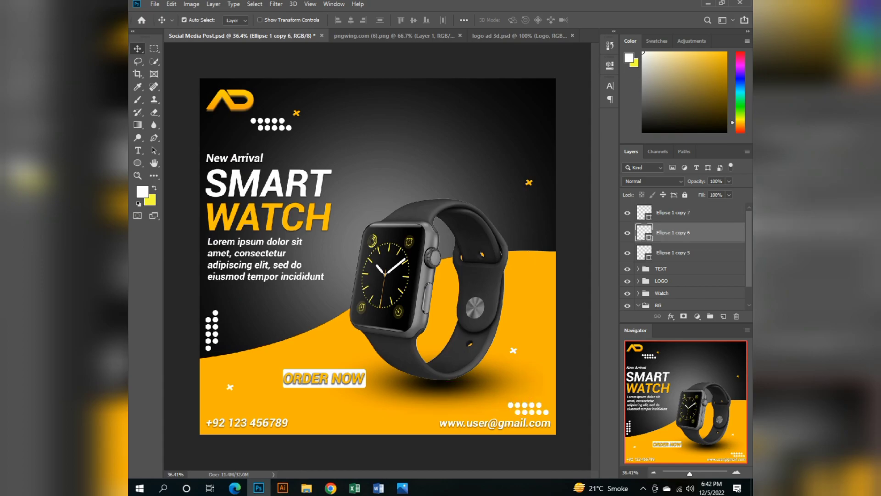
left_click_drag(272, 123, 419, 93)
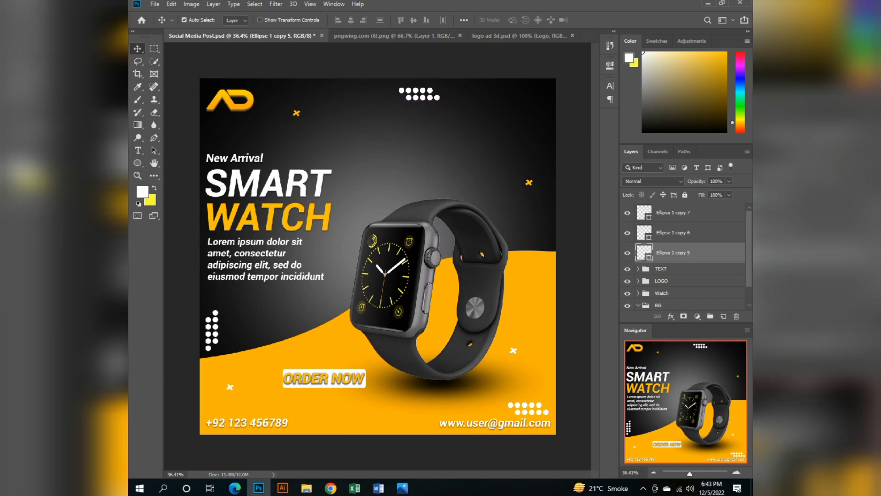
Place orange X accents beside the top dot pattern and near the canvas's right edge just above the orange area, and save the document.
double_click(529, 182)
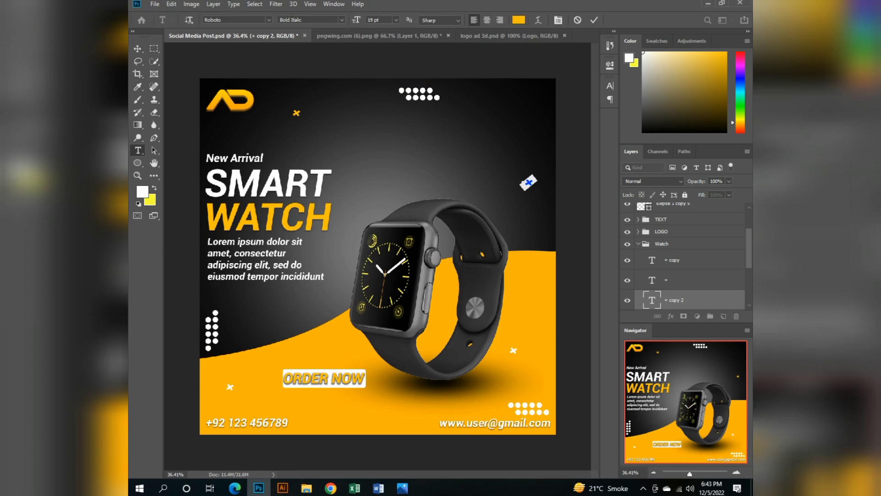
key("ctrl+Return")
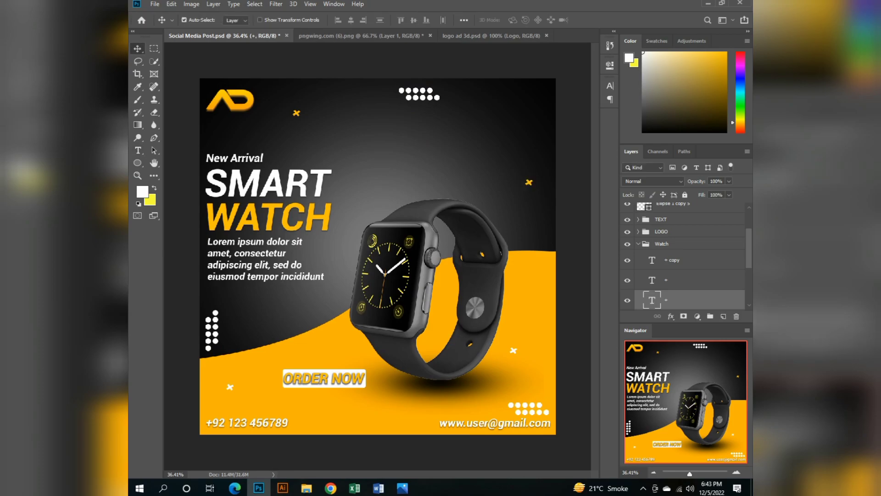
left_click_drag(529, 182, 461, 89)
key("ctrl+s")
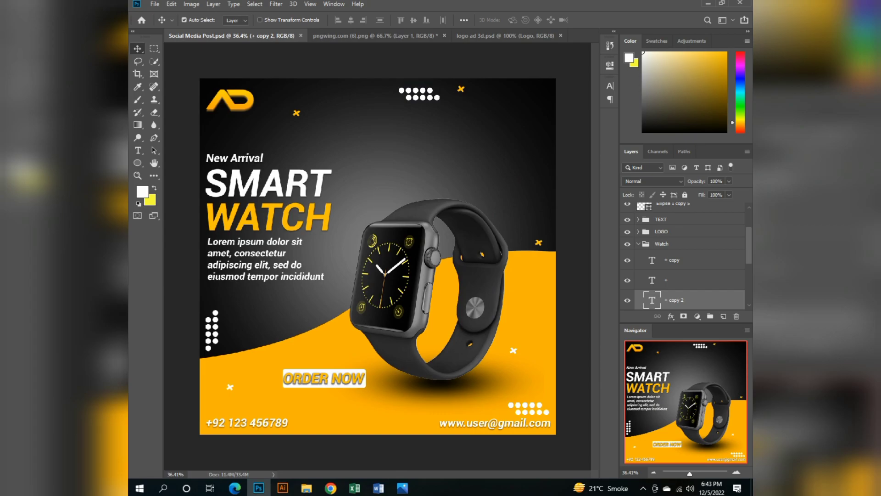
Draw a circle about 308 by 314 px in the dark area above the watch and fill it with orange.
key("t")
key("u")
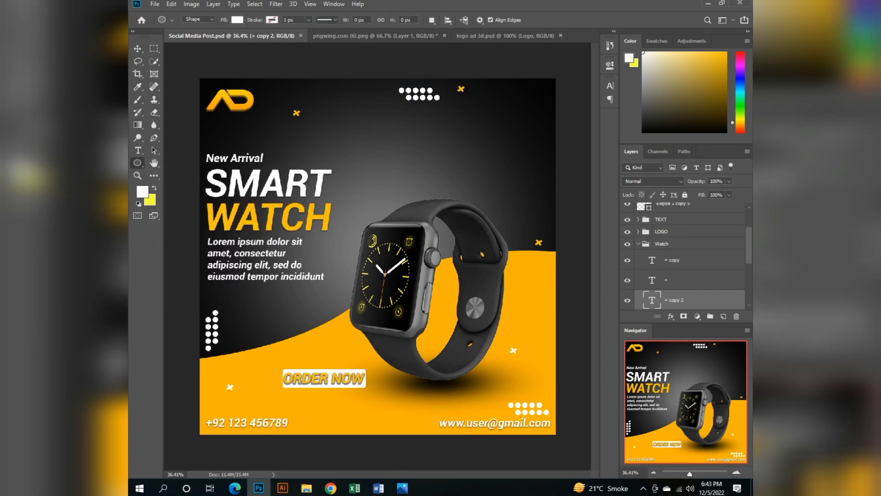
left_click_drag(424, 139, 479, 195)
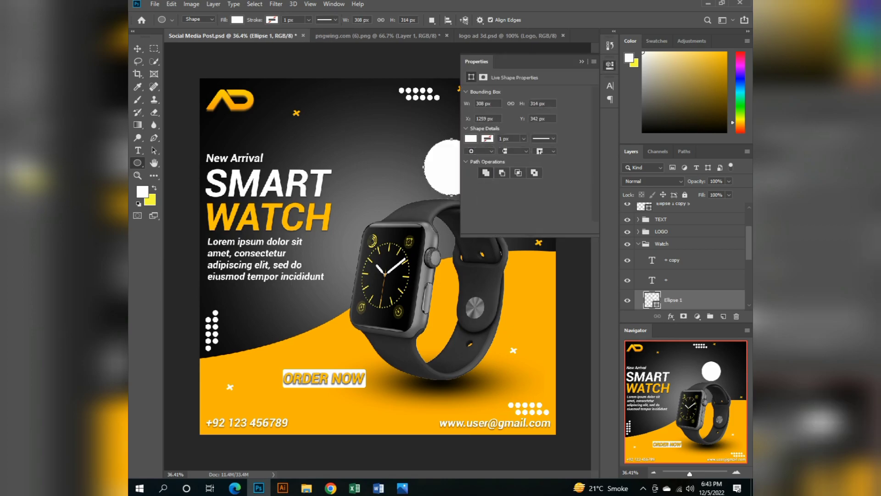
left_click(471, 139)
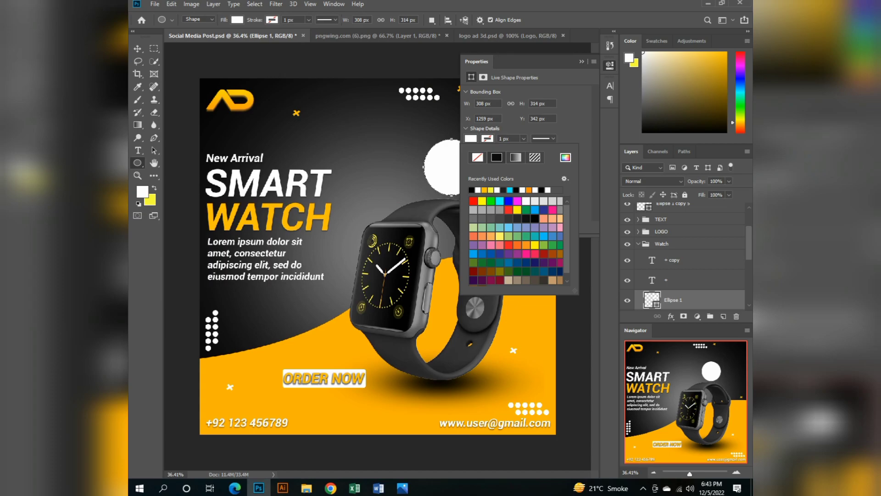
left_click(485, 190)
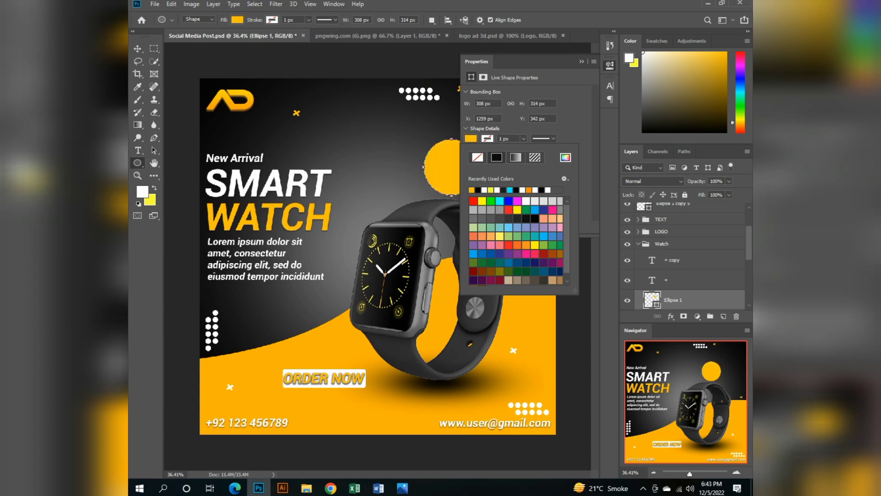
Give the orange circle a white stroke 10 px wide.
left_click(484, 190)
left_click(504, 139)
key("Up")
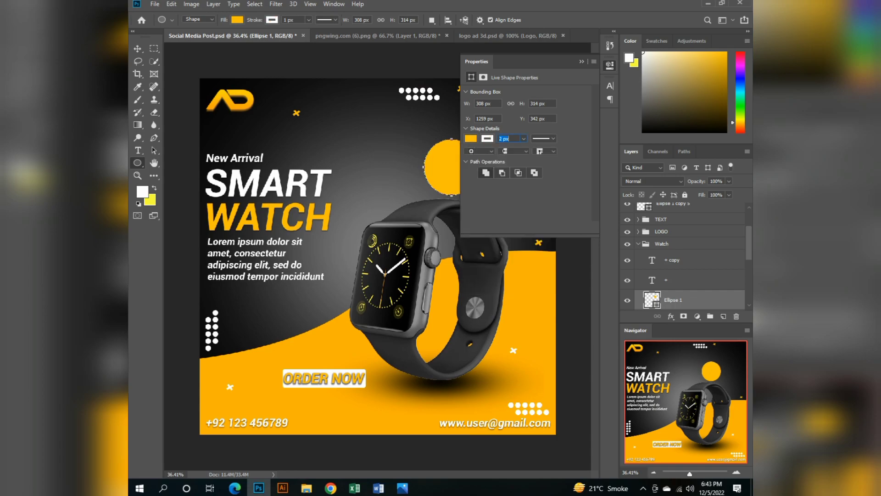
key("Return")
double_click(500, 139)
key("Up")
key("Up")
key("Return")
double_click(501, 138)
key("Up")
key("Up")
key("Up")
key("Return")
left_click(582, 61)
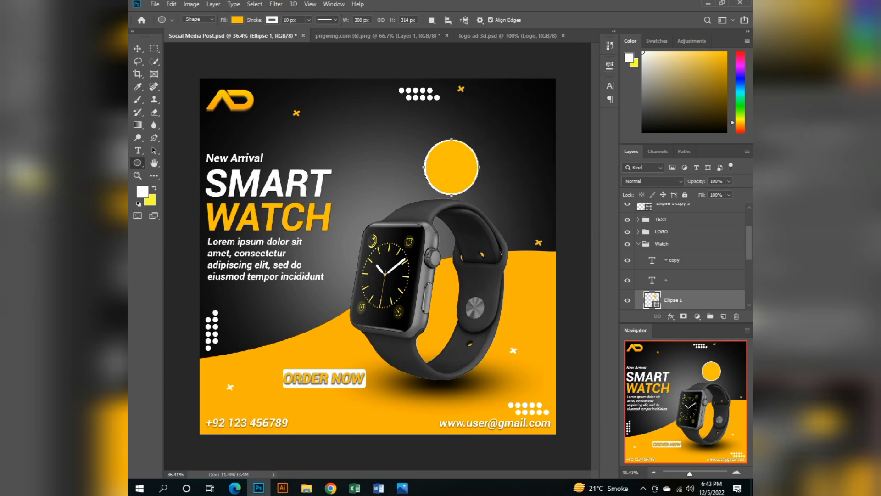
Add the text "50" in the dark area beside the orange circle.
key("v")
left_click(514, 147)
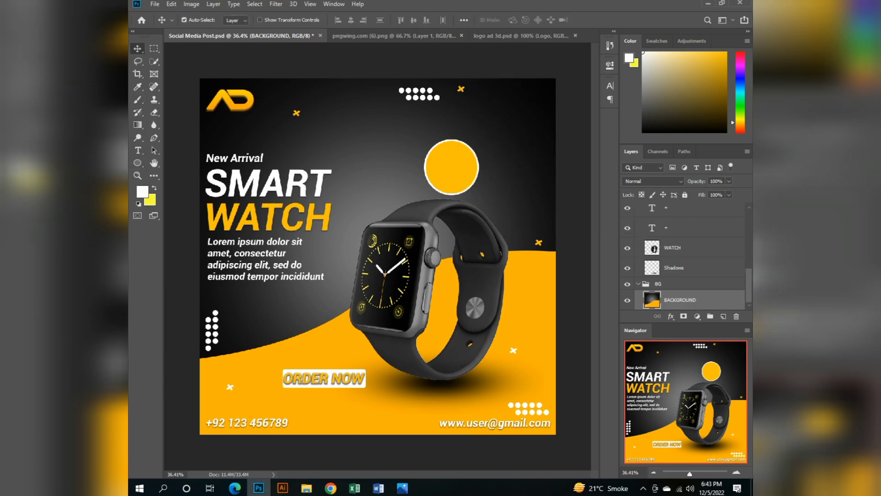
key("t")
left_click(364, 142)
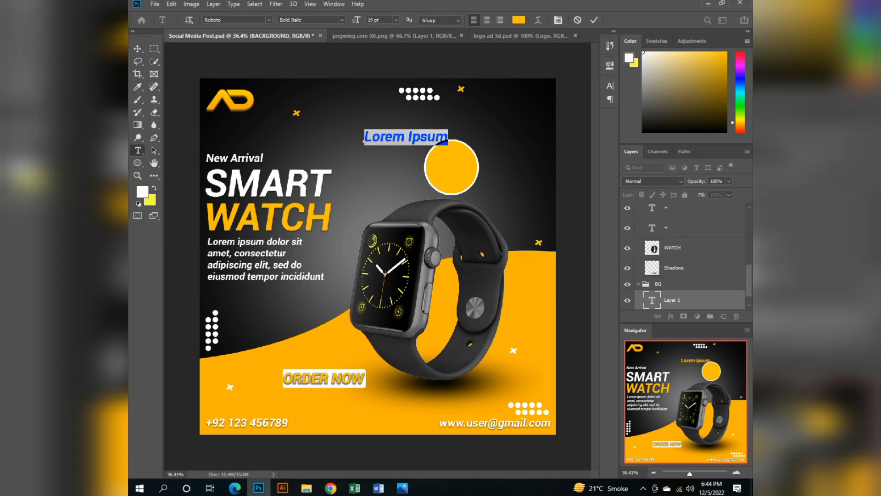
type("50")
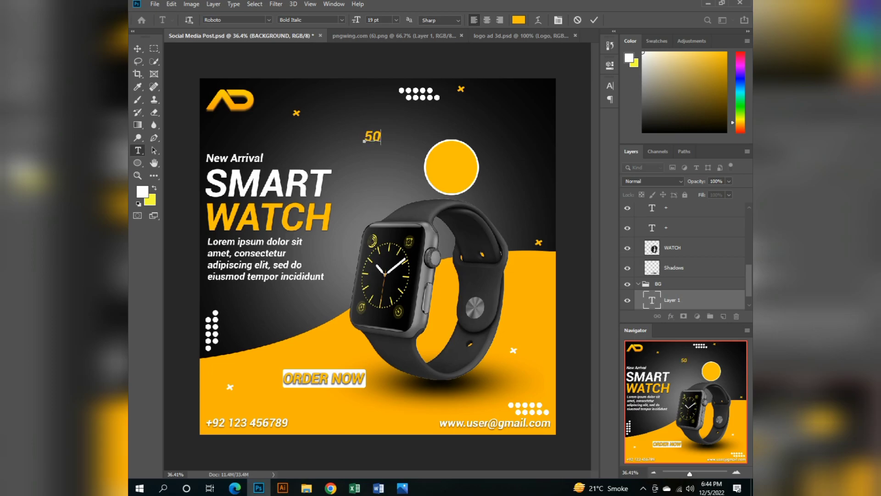
Colour the "50" text red (ff0000).
key("ctrl+a")
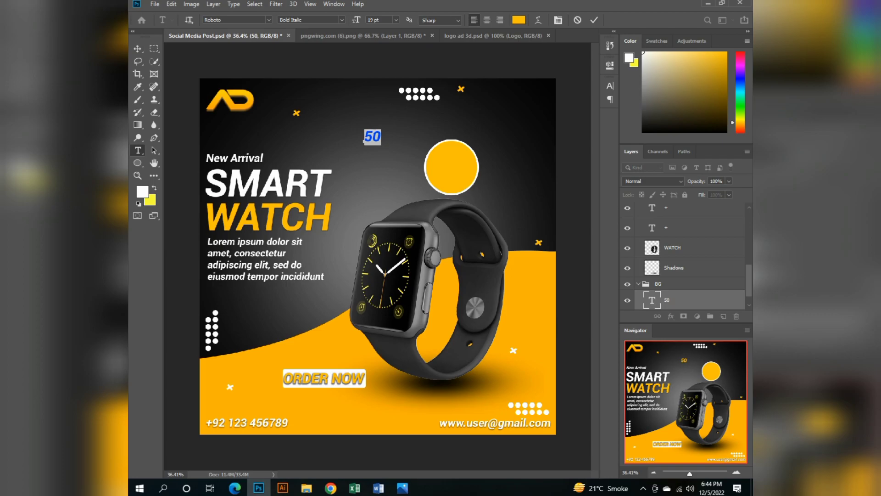
left_click(142, 192)
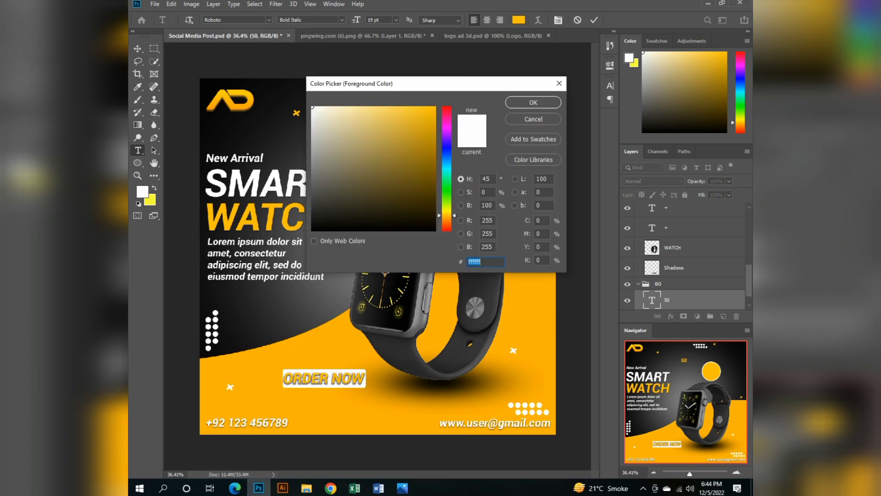
type("ff0000")
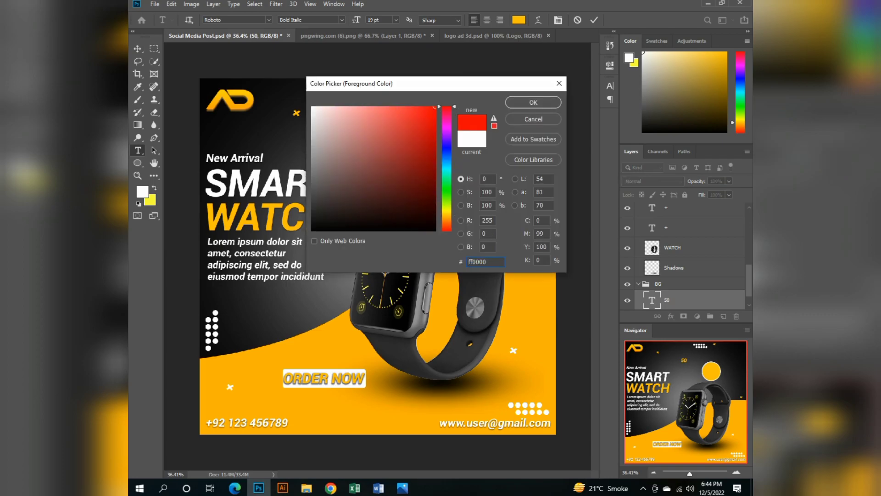
key("Return")
Move the "50" text onto the orange circle and bring its layer to the top of the layer stack.
left_click(138, 48)
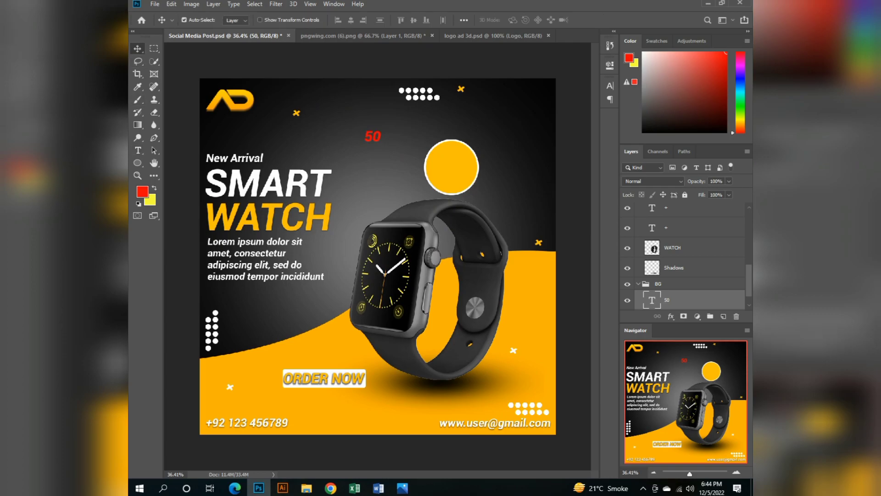
left_click_drag(373, 137, 452, 143)
left_click_drag(680, 300, 679, 212)
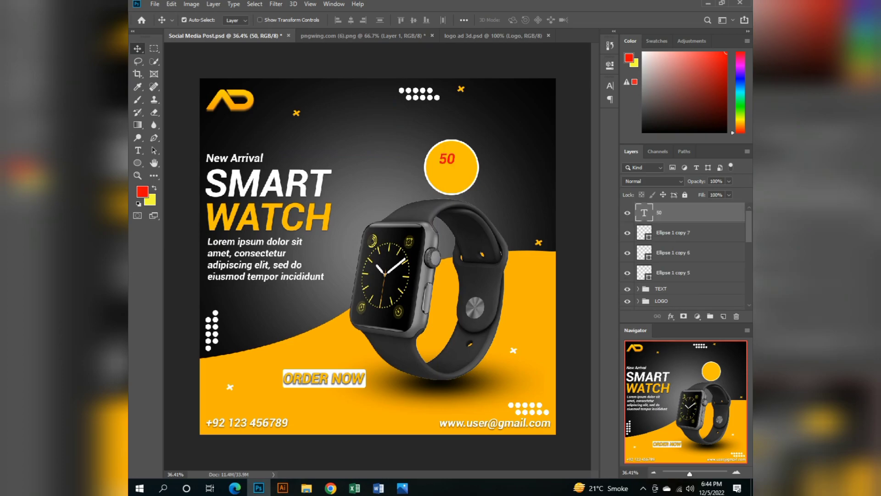
Group the three dot-pattern layers, rename the group DESIGN, and collapse the Watch group.
left_click(679, 273)
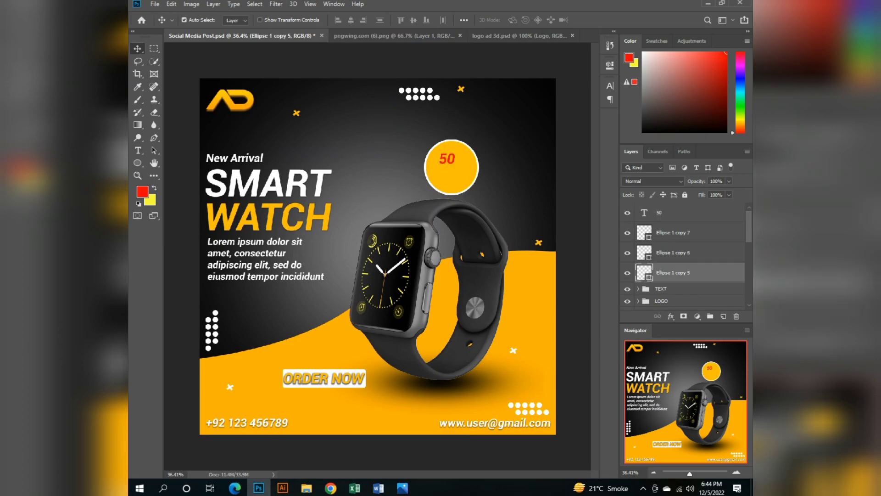
left_click(680, 233, "shift")
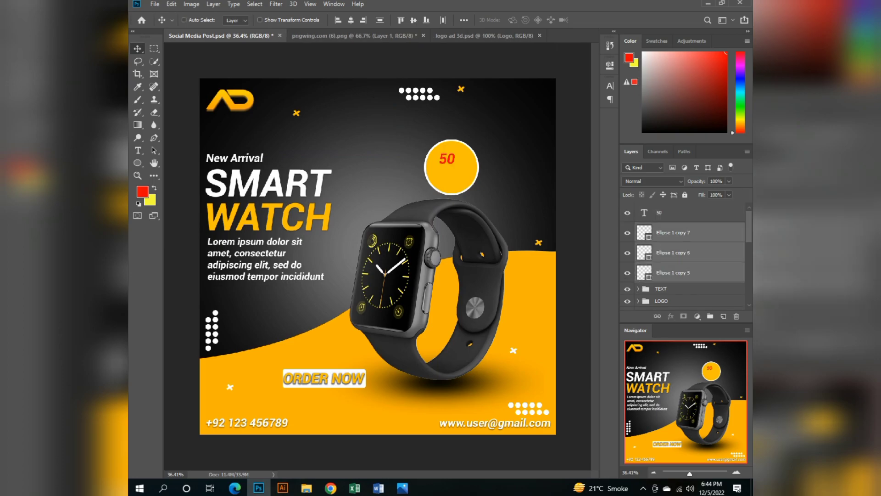
key("ctrl+g")
double_click(665, 229)
type("DESIGN")
key("Return")
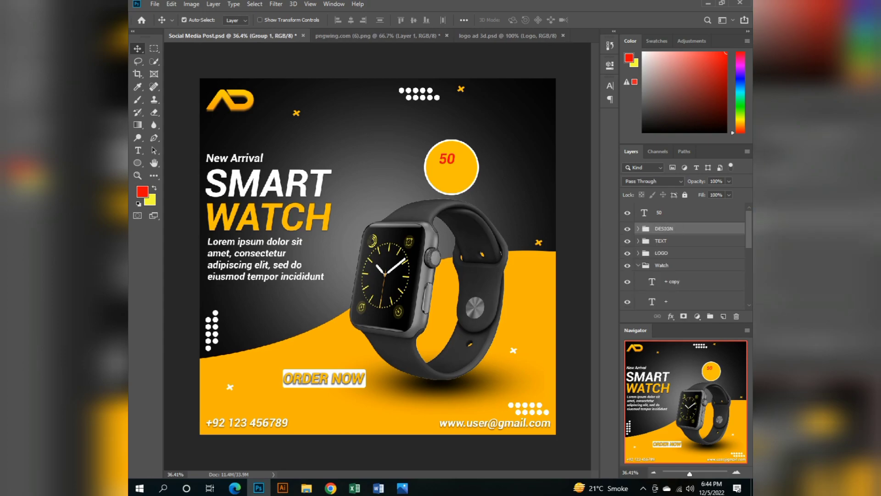
left_click(662, 265)
left_click(638, 266)
Enlarge the "50" text to 32 pt and shift it to the upper-left part of the orange circle.
left_click(659, 213)
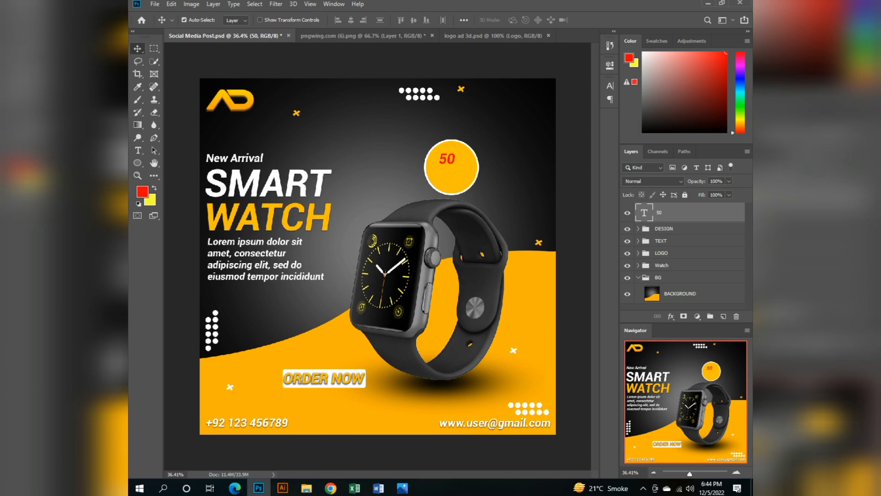
double_click(644, 213)
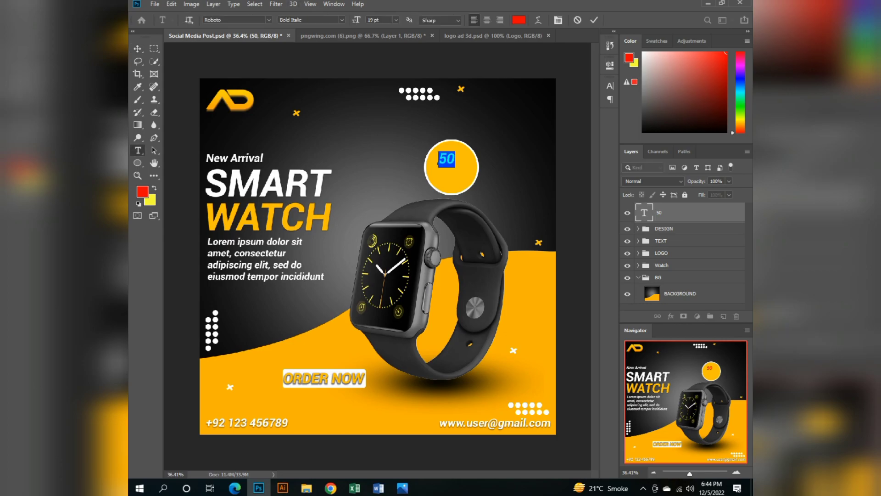
scroll(374, 19, "up", 16)
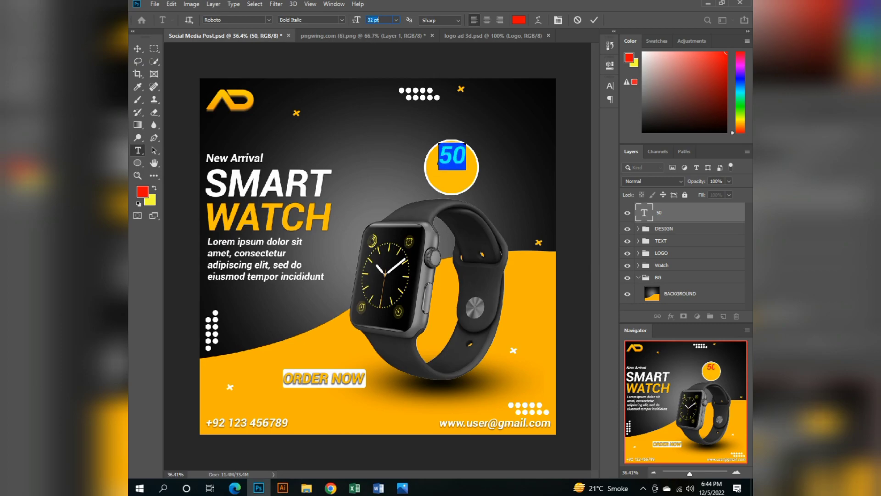
left_click(137, 48)
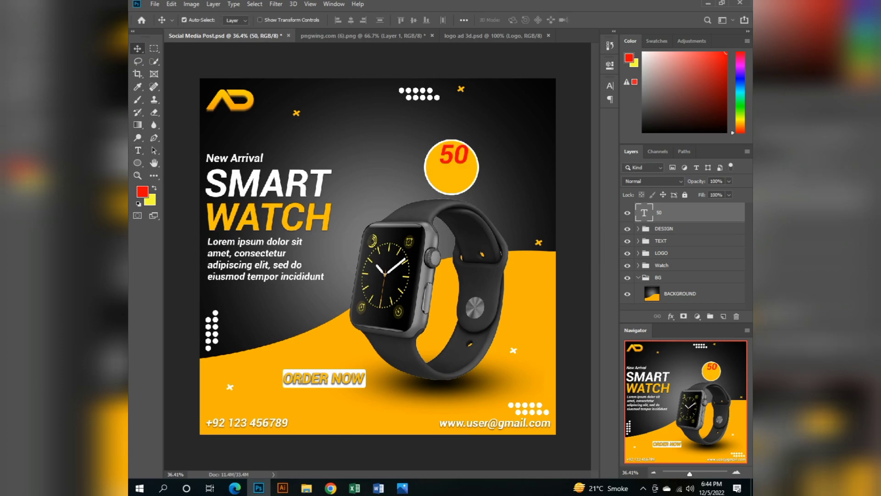
mouse_move(455, 154)
left_mouse_down()
mouse_move(443, 147)
mouse_move(444, 160)
left_mouse_up()
Set the "50" text to 35 pt and colour it white (ffffff).
double_click(444, 159)
left_click(143, 192)
type("ffffff")
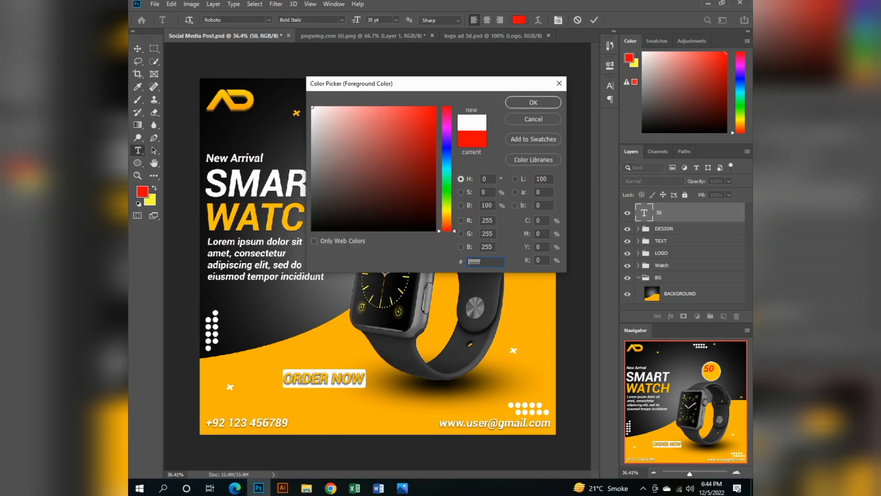
key("Return")
left_click(138, 49)
left_click(182, 92)
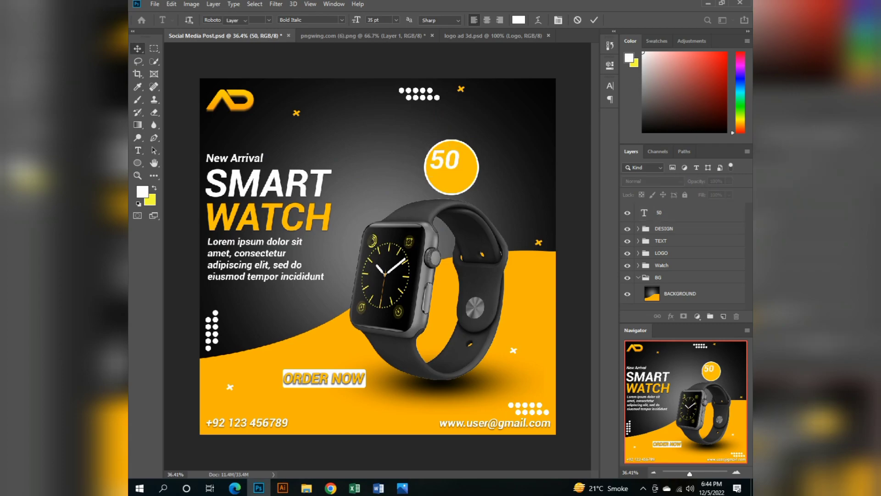
Add a drop shadow to the "50" text with 9 px distance, 0% spread and slightly reduced opacity.
left_click(671, 212)
right_click(671, 212)
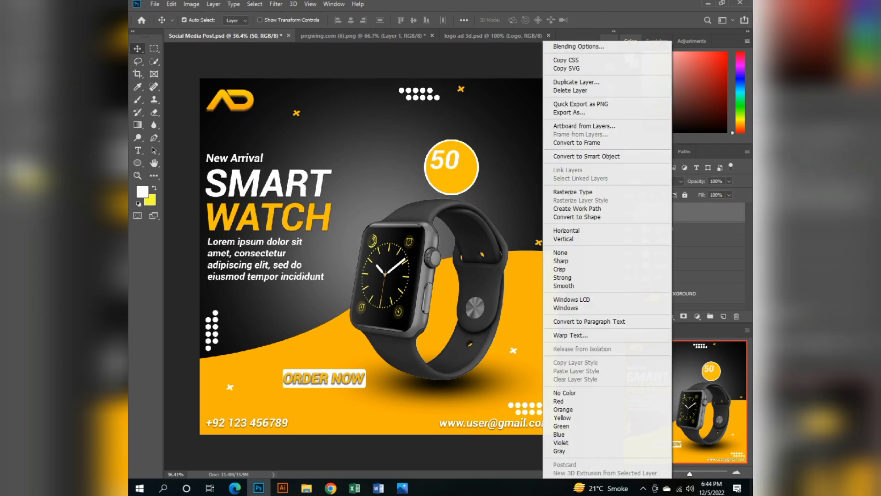
left_click(579, 47)
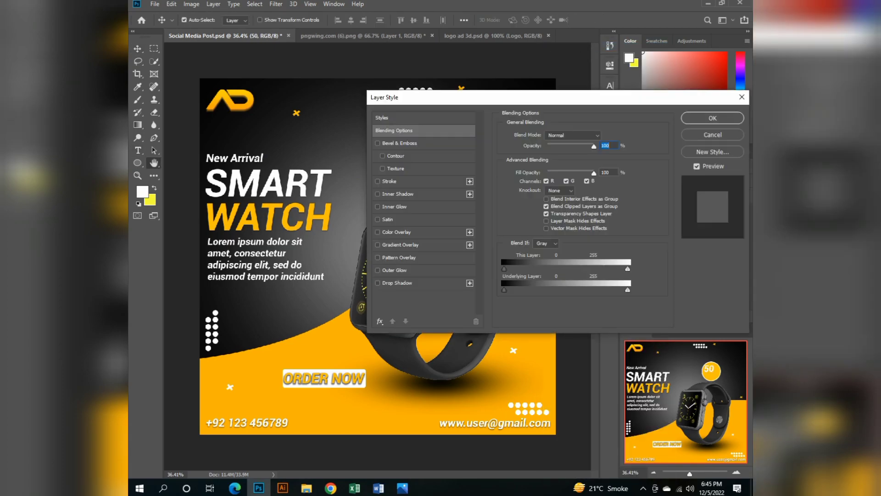
left_click(397, 283)
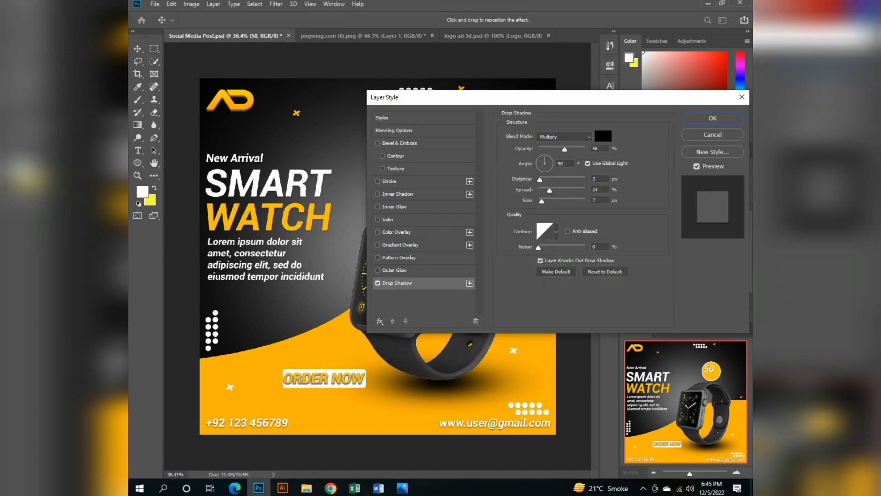
left_click_drag(564, 101, 559, 200)
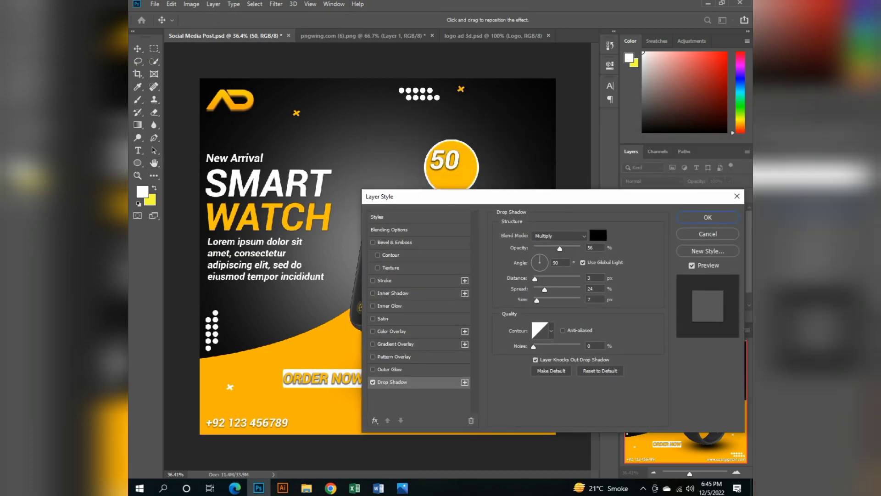
mouse_move(544, 290)
left_mouse_down()
mouse_move(532, 289)
mouse_move(538, 278)
left_mouse_up()
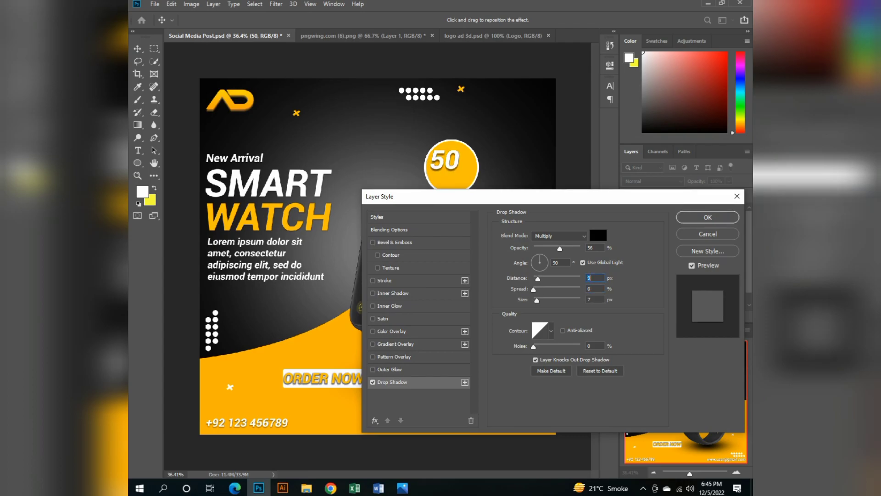
mouse_move(560, 248)
left_mouse_down()
mouse_move(570, 248)
mouse_move(559, 249)
left_mouse_up()
key("Return")
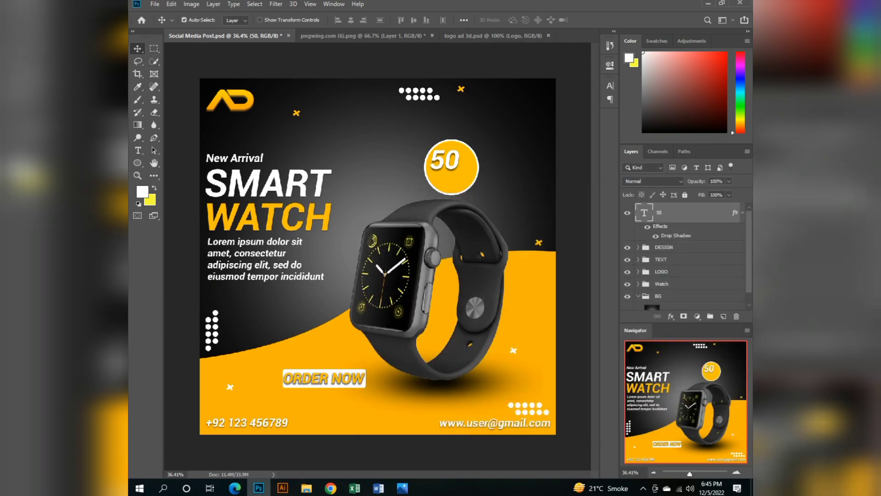
Duplicate the "50" text layer and offset the copy to the lower-right part of the orange circle.
key("ctrl+j")
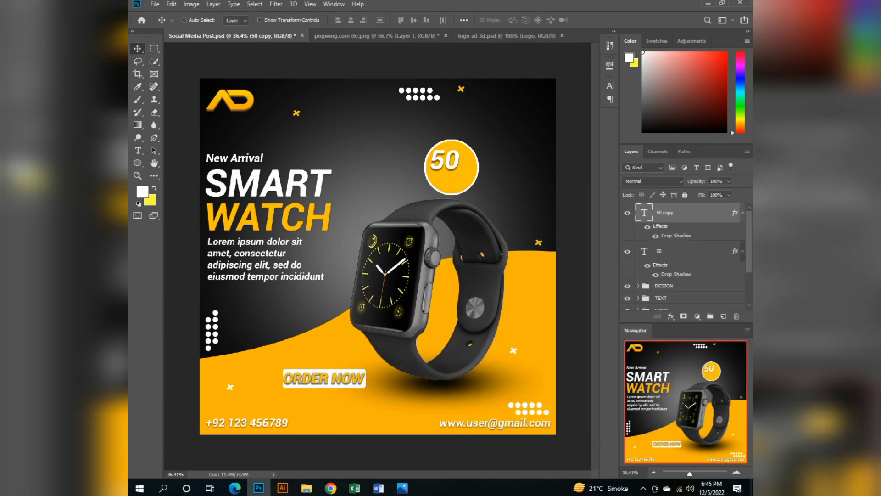
key("shift+Down")
key("shift+Down")
key("shift+Down")
key("shift+Down")
key("shift+Down")
key("shift+Down")
key("shift+Down")
key("shift+Down")
key("shift+Down")
key("shift+Right")
key("shift+Right")
key("shift+Right")
key("shift+Right")
key("shift+Right")
key("shift+Right")
key("shift+Right")
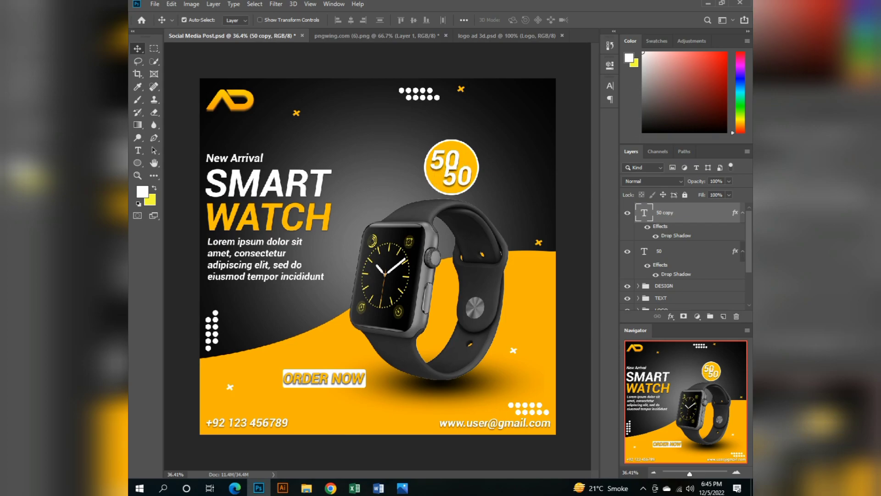
Replace the wording of the duplicated "50" text with "off".
key("Return")
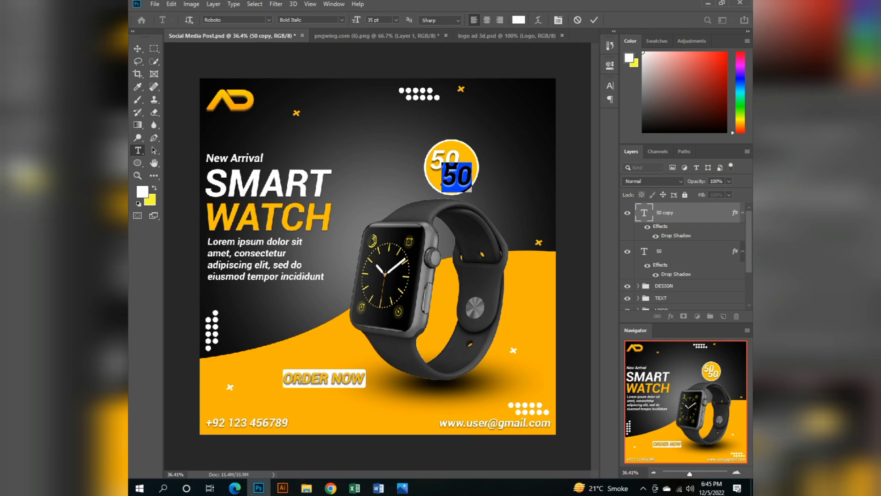
type("off")
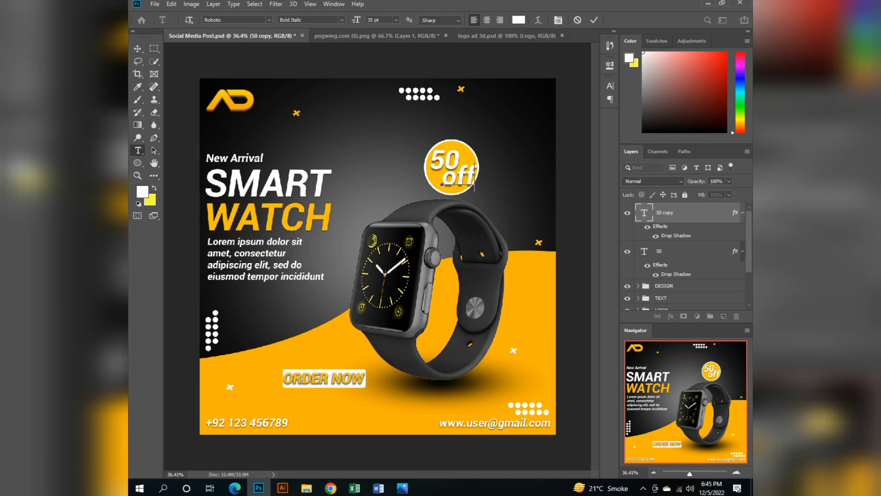
key("ctrl+Return")
Reduce the "off" text to 29 pt.
key("Return")
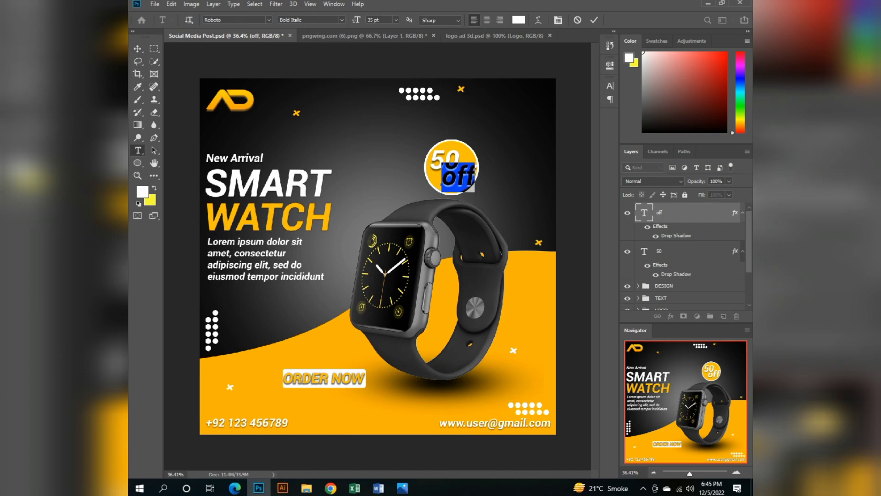
double_click(371, 20)
key("Down")
key("Down")
key("Down")
key("Down")
key("Down")
key("Down")
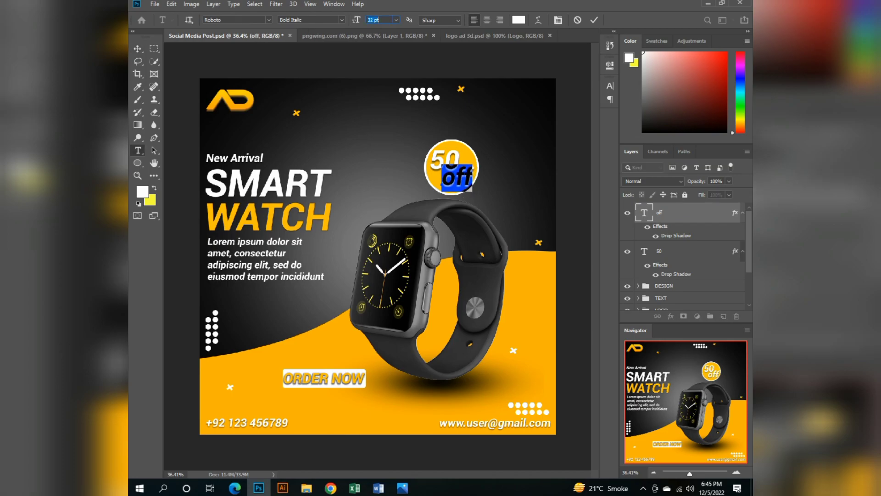
left_click(138, 48)
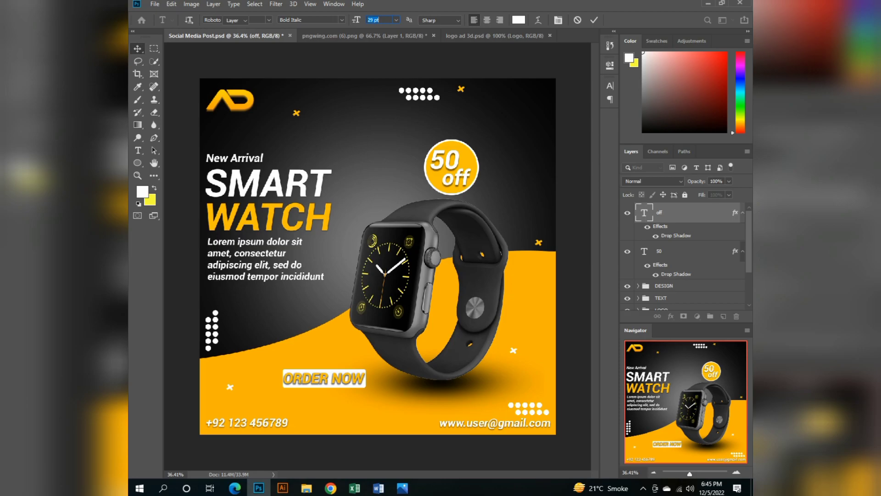
Nudge the "off" text slightly to the right and up within the orange circle.
key("Right")
key("Right")
key("Right")
key("Right")
key("Right")
key("Right")
key("Up")
key("Up")
key("Up")
key("Up")
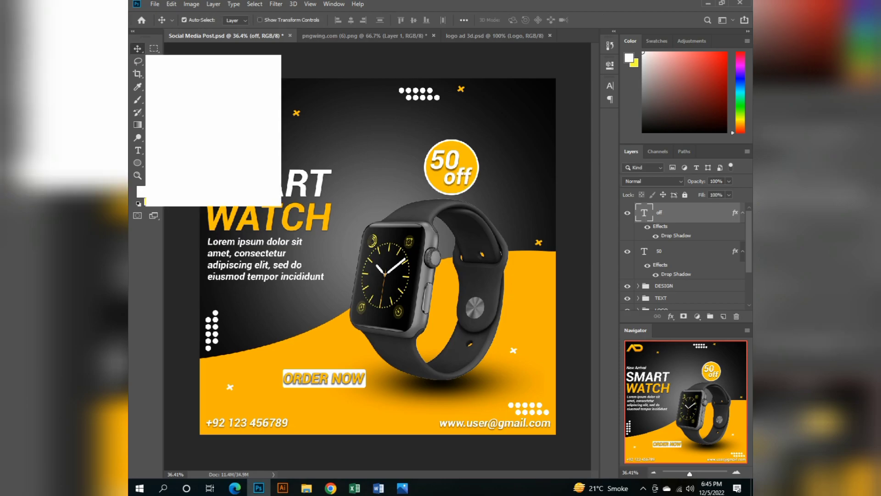
Nudge the "50" text slightly to the left inside the orange circle.
left_click(376, 151)
left_click(444, 160)
key("Left")
key("Left")
key("Left")
key("Left")
key("Left")
key("Left")
key("Left")
key("Left")
key("Left")
key("Left")
key("Left")
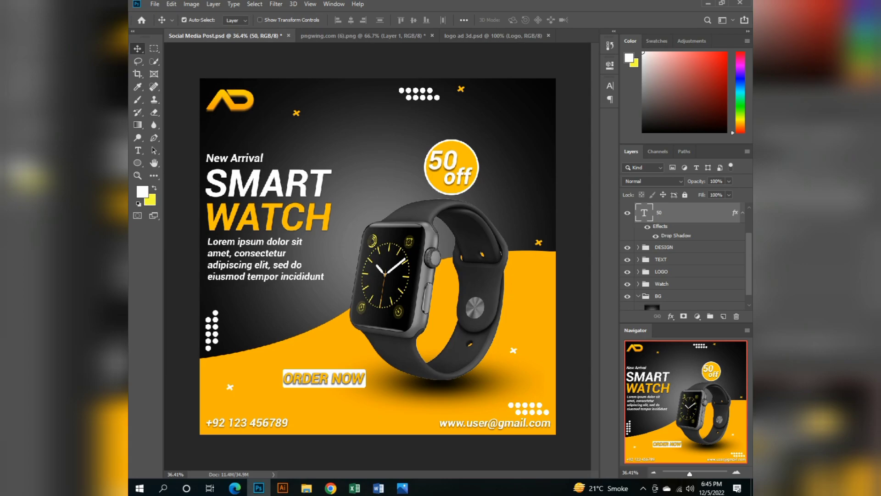
Append a percent sign to the badge number so it reads "50%".
double_click(445, 160)
key("Right")
type("%")
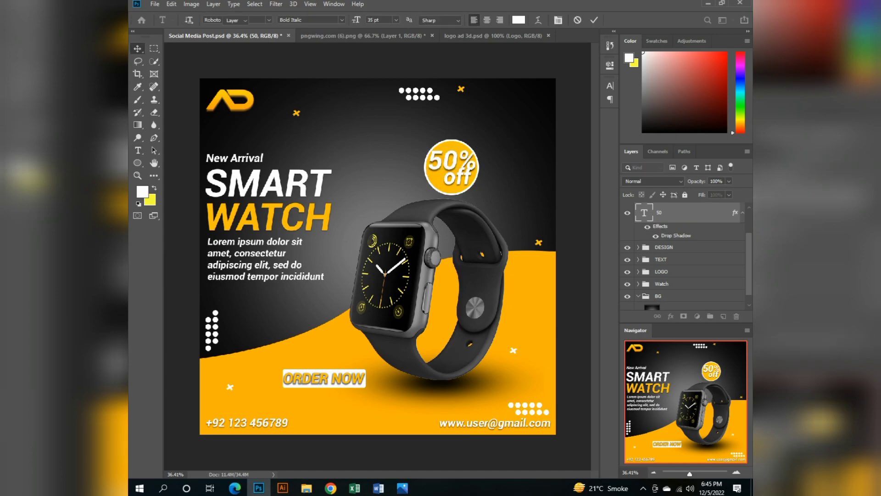
Reduce the "50%" text to 32 pt.
double_click(644, 213)
key("Down")
key("Down")
key("Down")
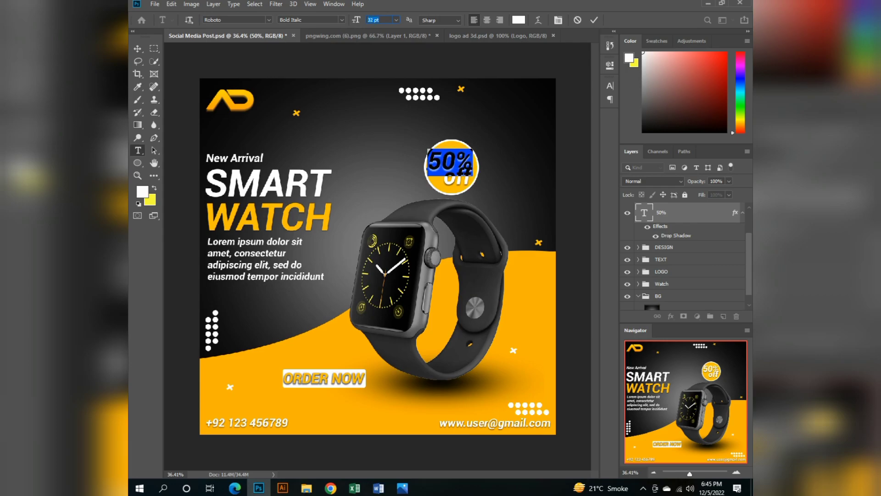
left_click(137, 48)
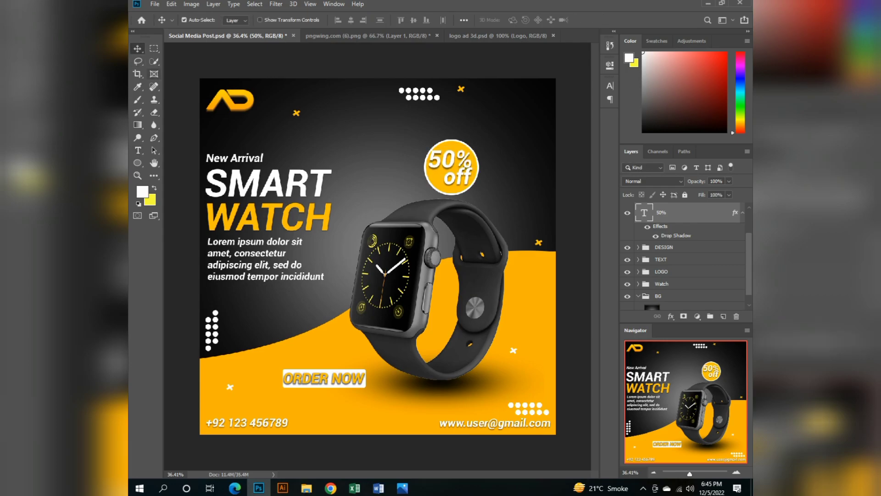
Nudge the "off" text slightly down and to the left beneath "50%".
scroll(684, 252, "up", 1)
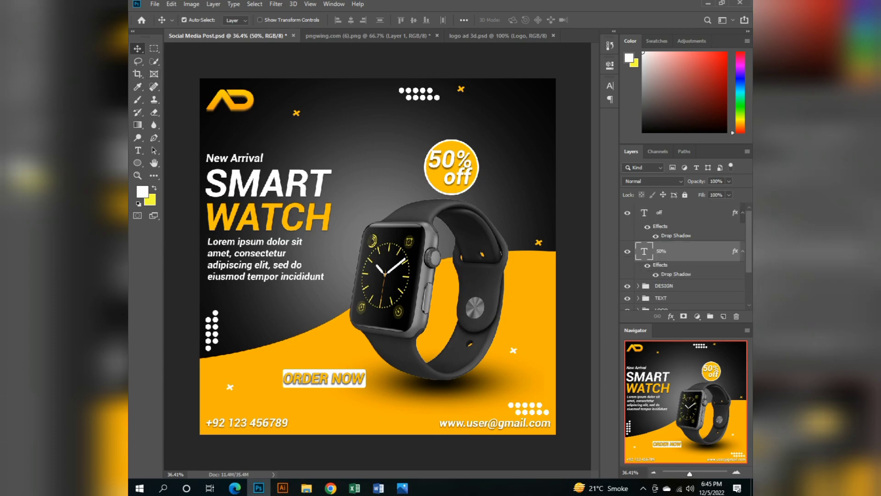
left_click(675, 212)
key("Down")
key("Down")
key("Down")
key("Down")
key("Down")
key("Down")
key("Down")
key("Down")
key("Down")
key("Down")
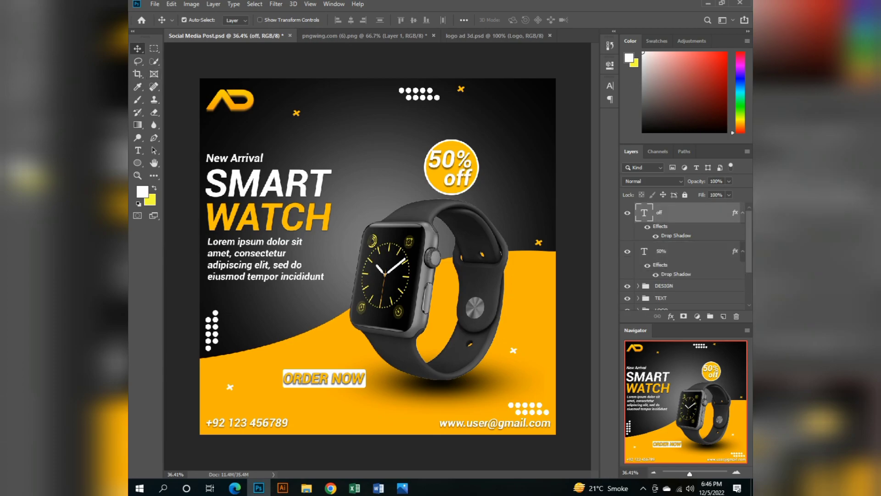
key("Left")
key("Left")
key("Left")
key("Left")
key("Left")
key("Left")
key("Left")
key("Left")
key("Left")
key("Left")
key("Left")
key("Left")
key("Left")
key("Left")
key("Left")
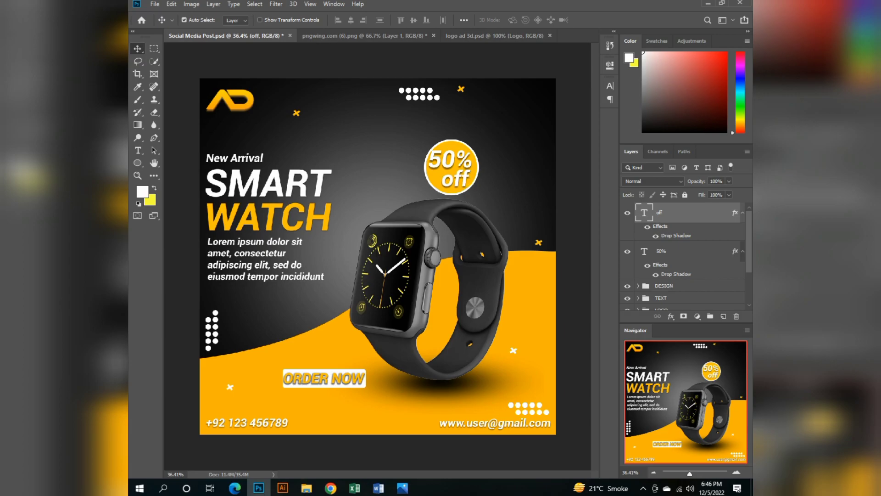
Set the size of the whole "50%" text to 27 pt.
double_click(644, 251)
key("Right")
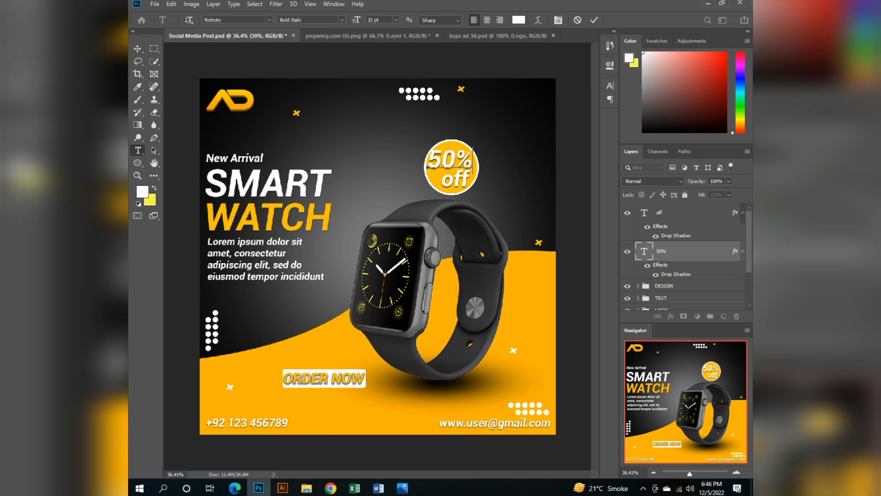
key("Down")
key("Down")
key("Down")
key("Return")
key("ctrl+a")
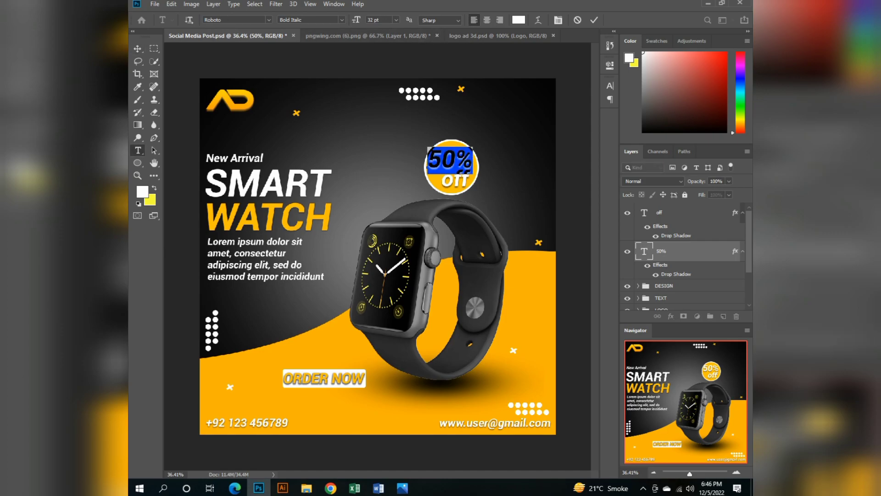
double_click(370, 20)
key("Down")
key("Down")
key("Down")
key("Down")
key("Down")
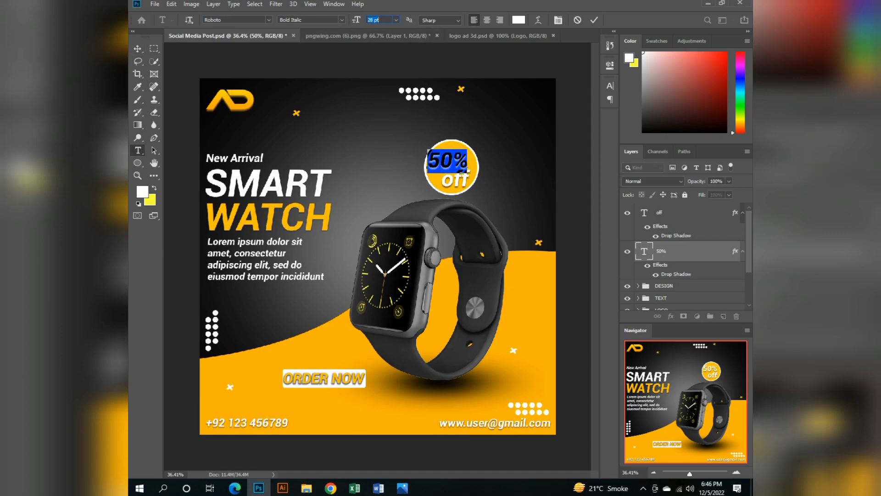
key("Return")
left_click(138, 48)
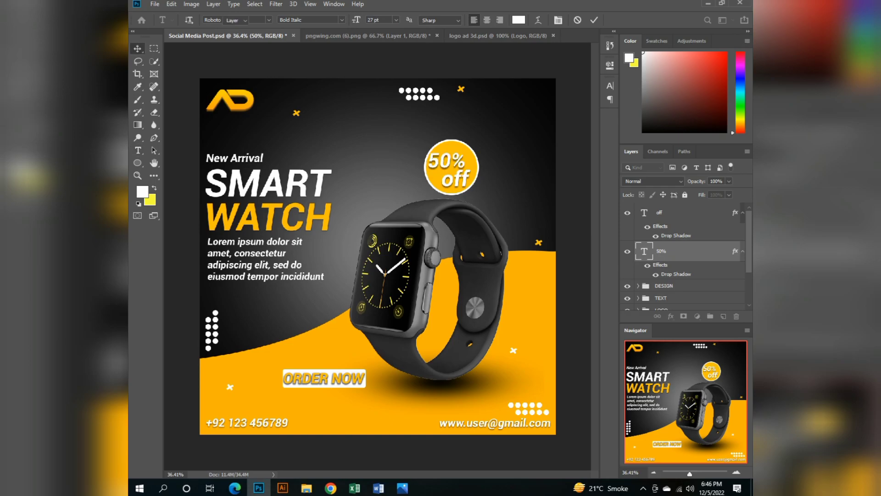
Shift the "off" text slightly to the right under "50%" and save the document.
left_click_drag(455, 179, 458, 178)
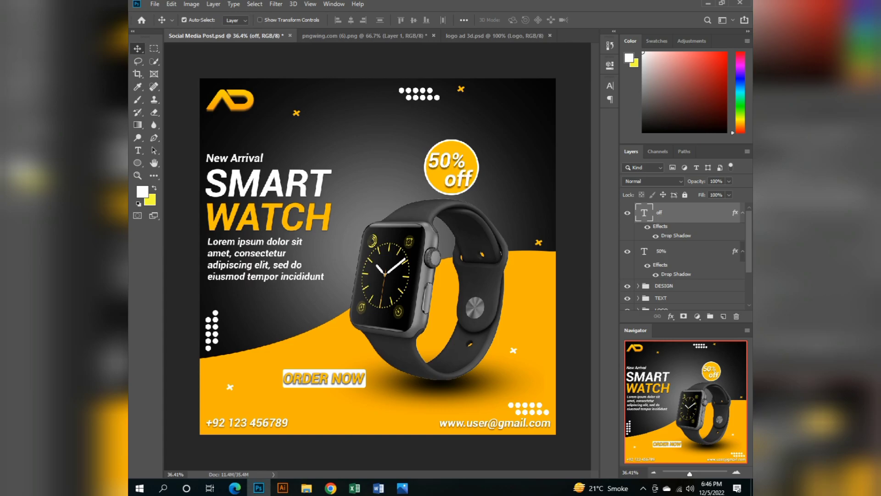
key("ctrl+s")
scroll(378, 256, "down", 4)
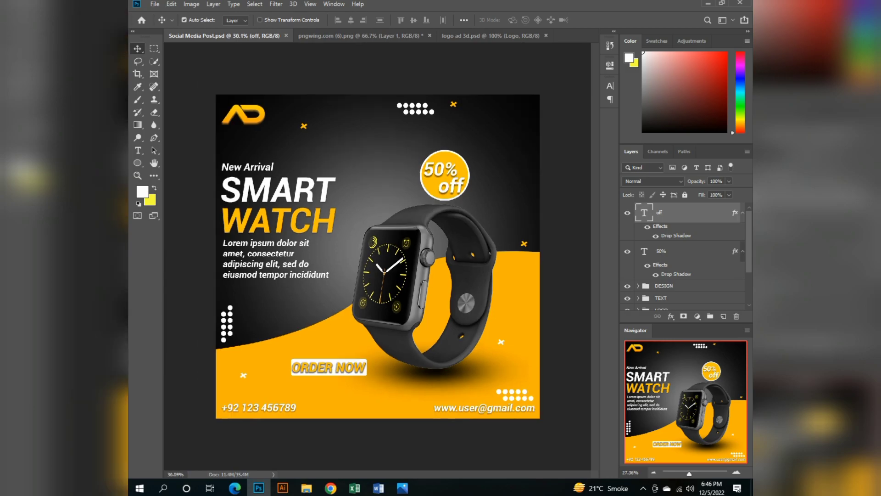